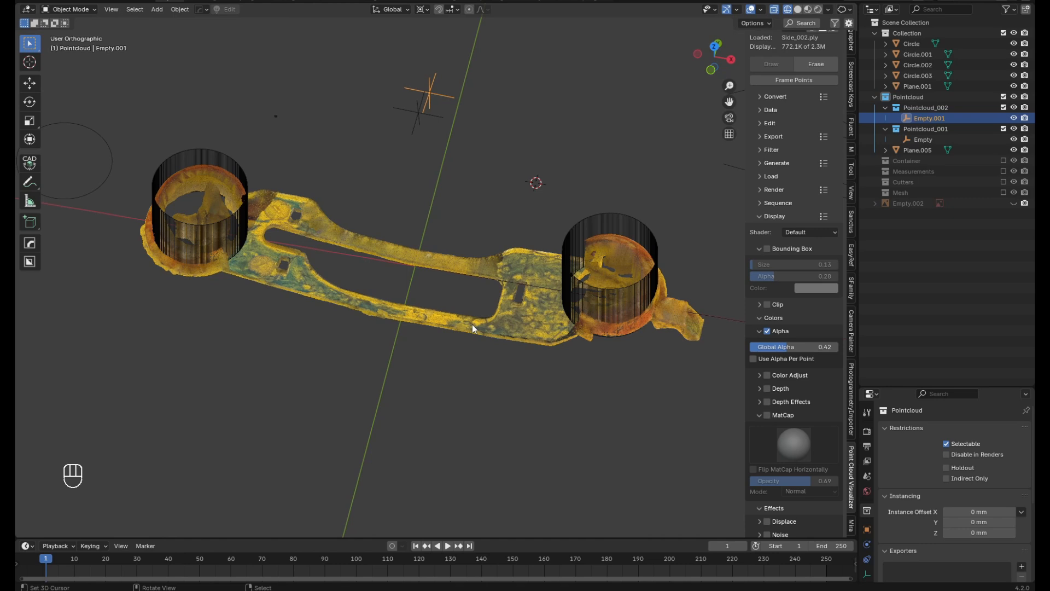
Switch to the top view and lower the Side_002.ply point cloud's Global Alpha to 0.05
scroll(471, 323, down, 4)
middle_drag(472, 324, 466, 296)
key(KP_7)
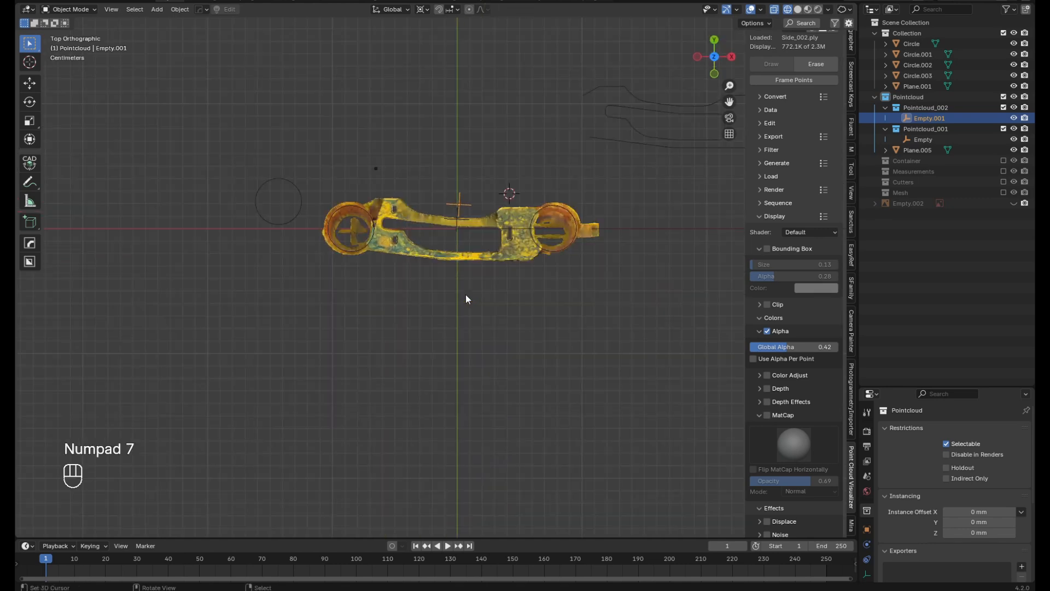
scroll(465, 294, up, 5)
scroll(426, 238, up, 3)
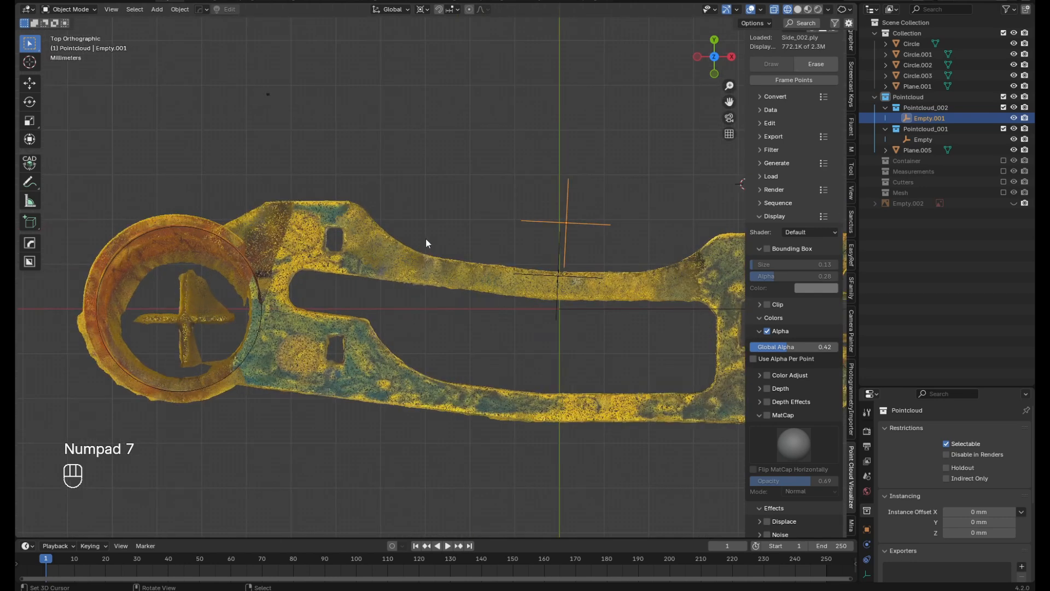
scroll(427, 243, down, 1)
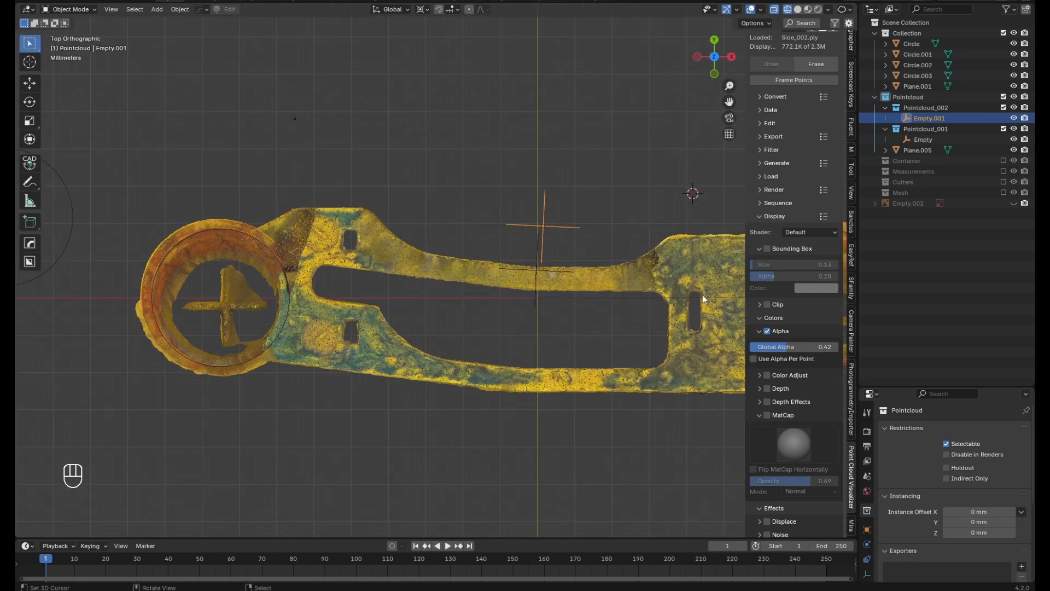
drag(786, 347, 754, 347)
scroll(276, 199, up, 2)
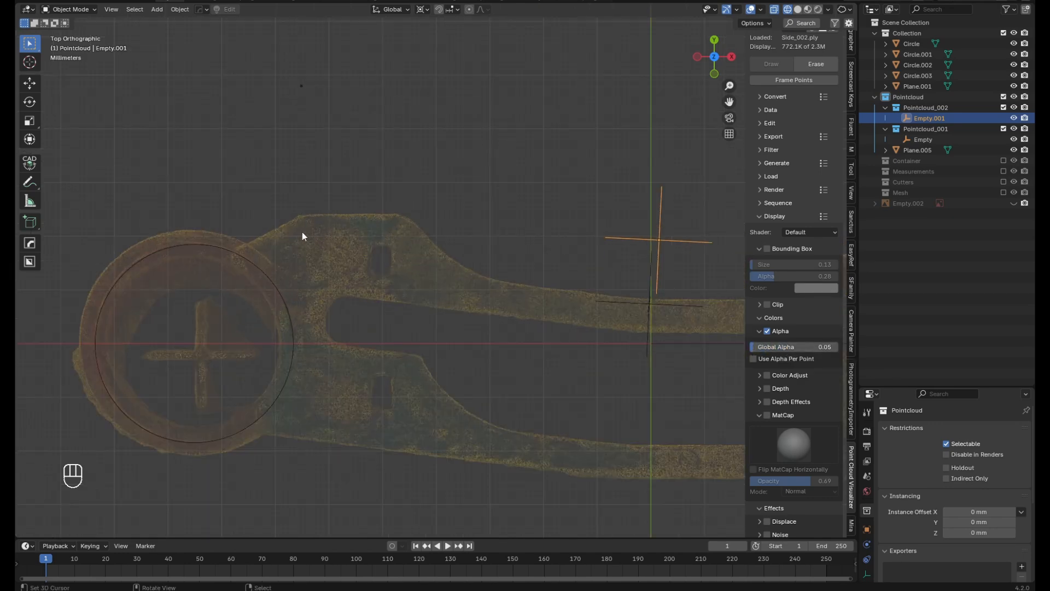
scroll(412, 282, down, 1)
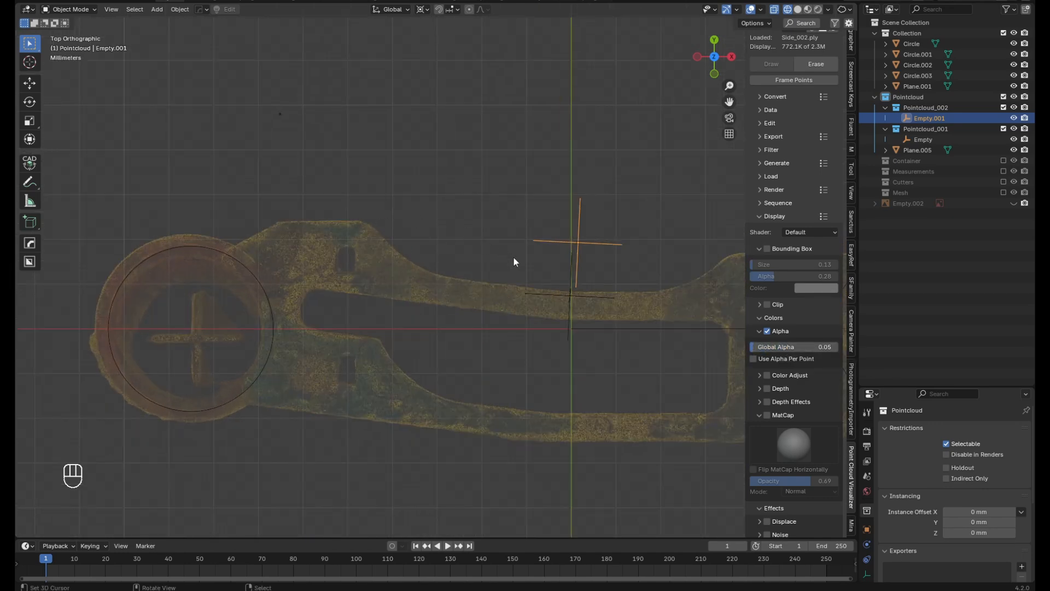
scroll(339, 272, down, 5)
scroll(402, 276, up, 6)
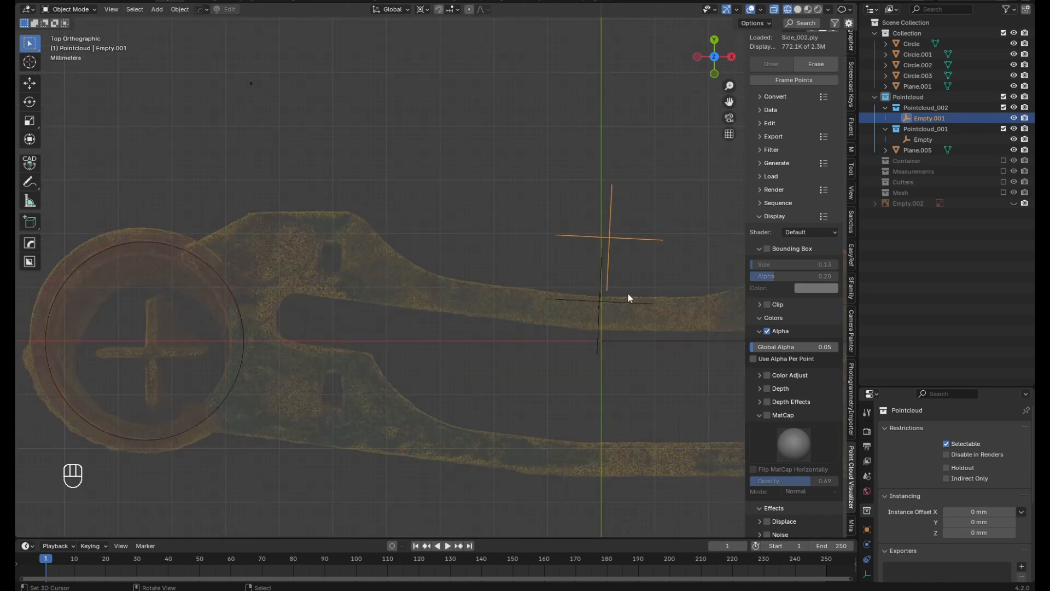
Hide the sidebar and select the single-vertex object Plane.005 above the scanned part
key(n)
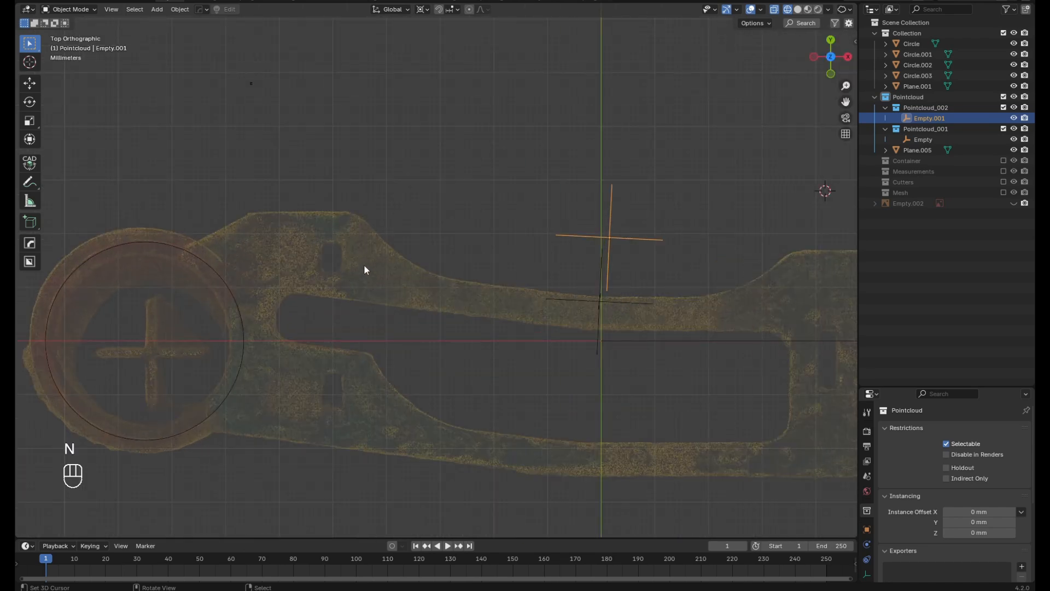
scroll(257, 90, down, 3)
scroll(290, 164, up, 2)
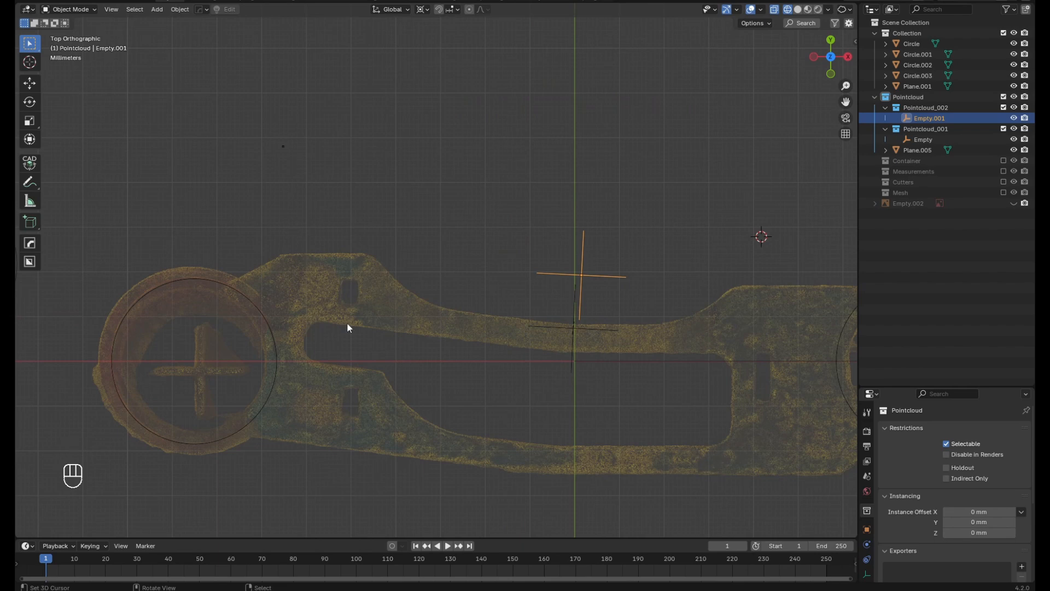
right_click(284, 148)
scroll(351, 298, down, 3)
scroll(352, 276, up, 3)
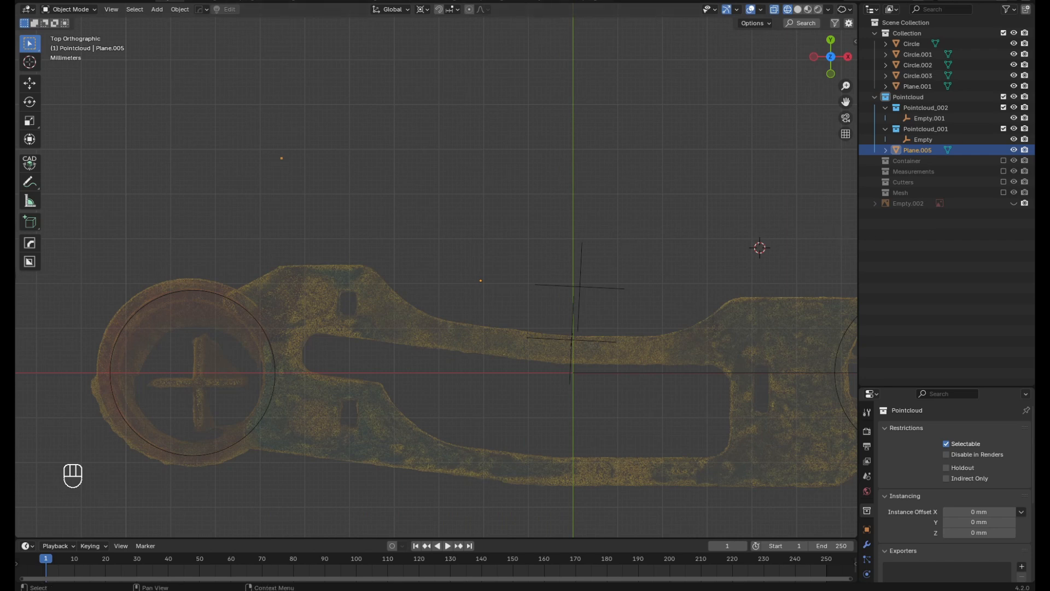
Check in the add-on preferences that LoopTools is enabled by searching for "loo", and close the preferences
click(64, 2)
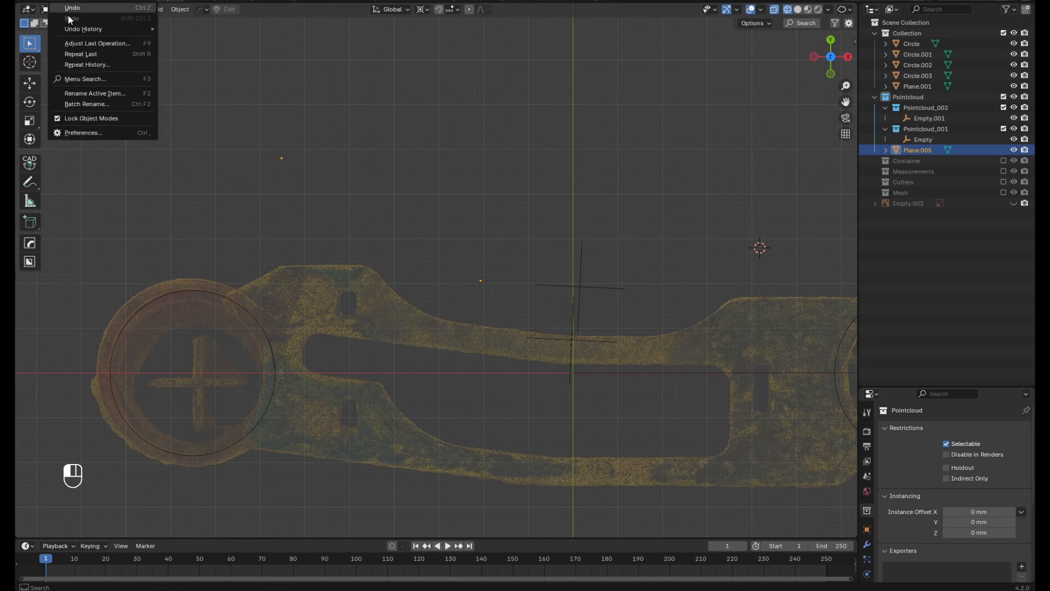
click(97, 132)
click(181, 5)
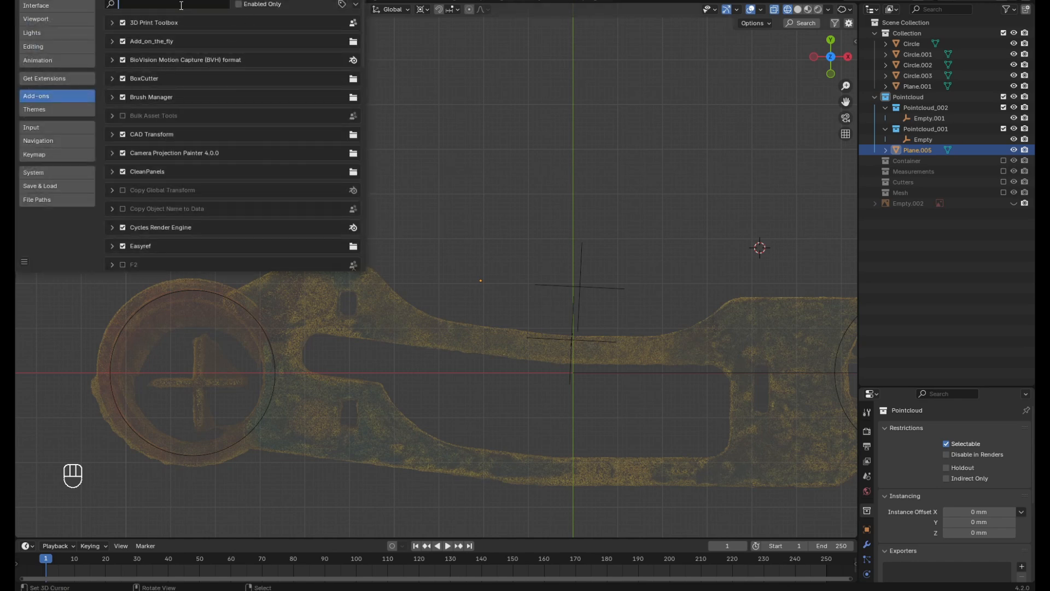
text(loo)
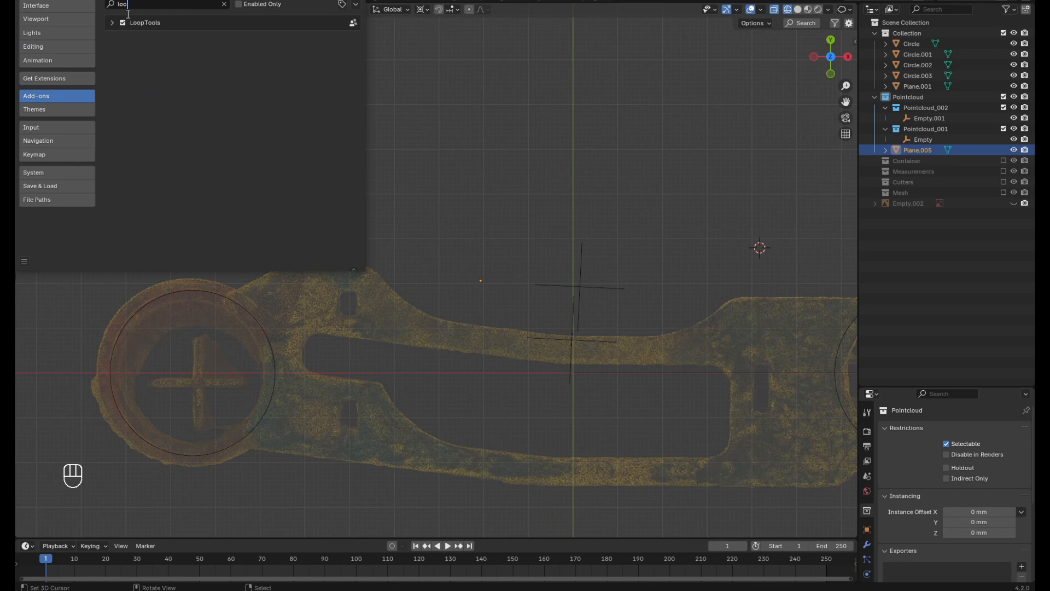
click(357, 1)
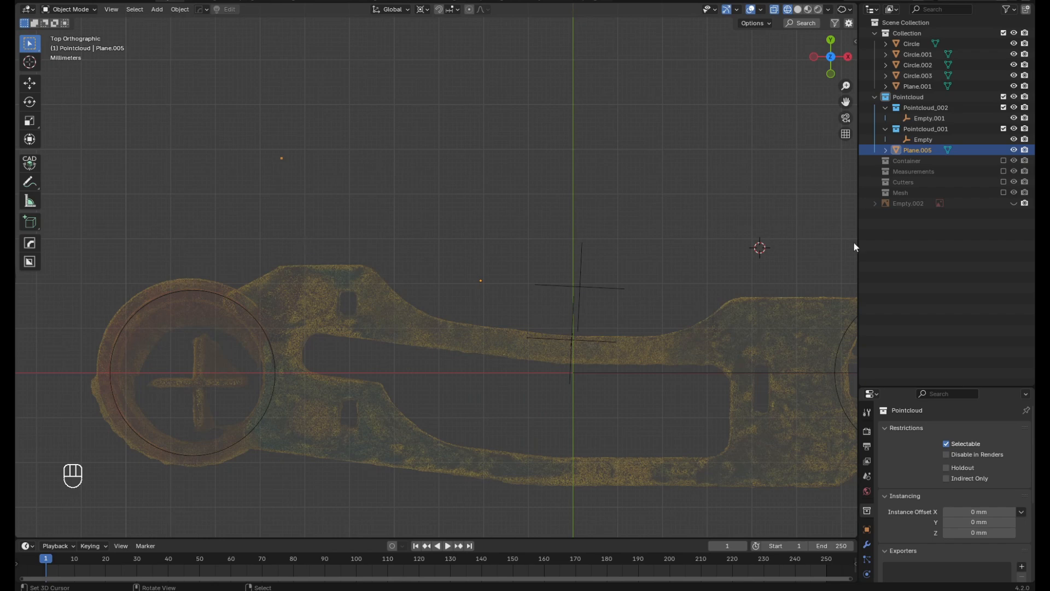
Switch to the Recourses For Noble page in the browser and examine its Tutorials and Useful Addons tables
drag(1049, 76, 656, 0)
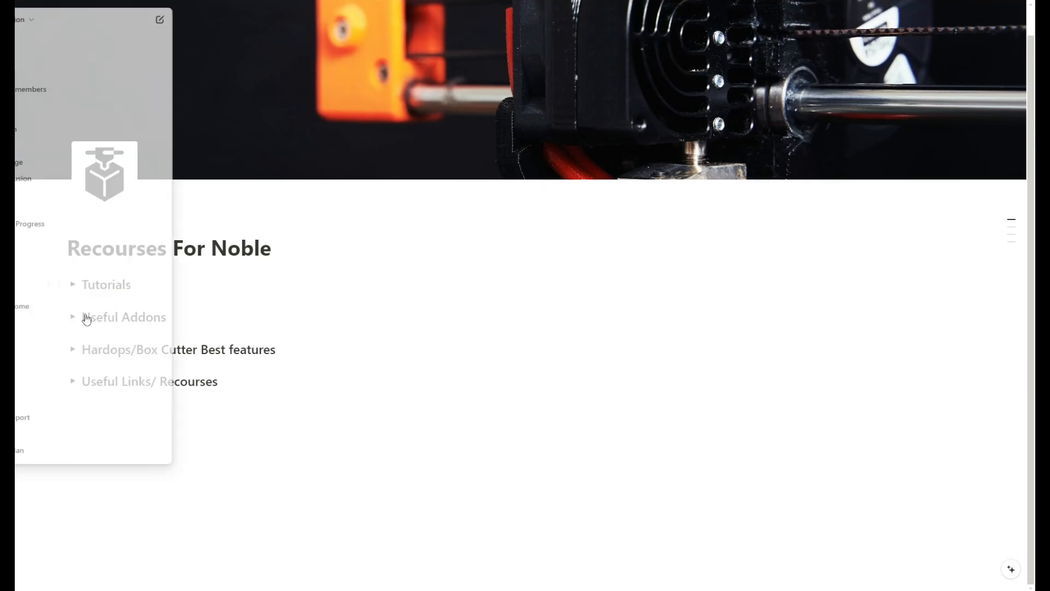
click(72, 283)
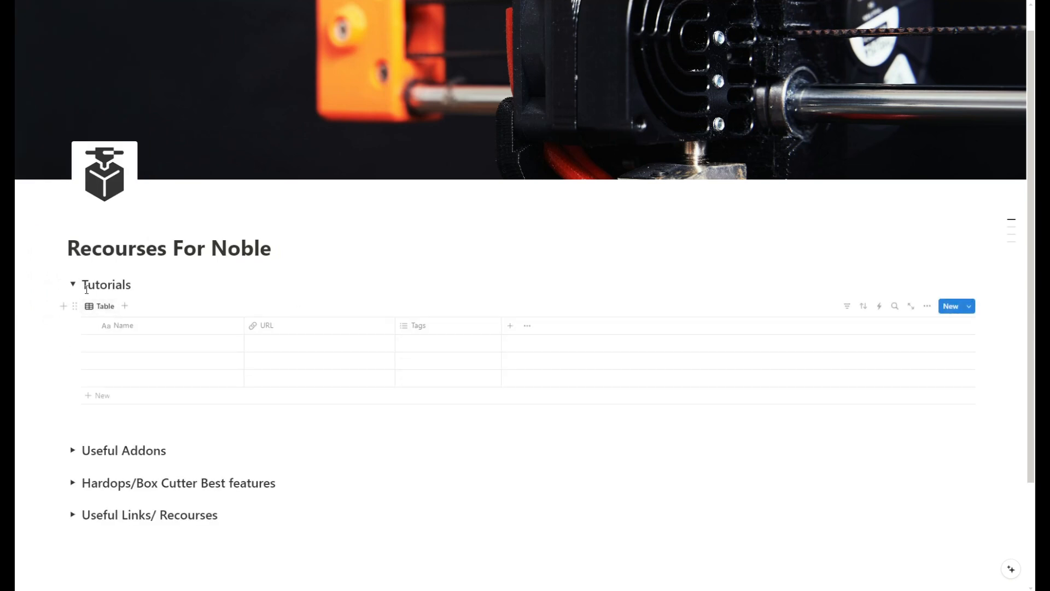
click(73, 283)
click(72, 313)
scroll(82, 270, down, 2)
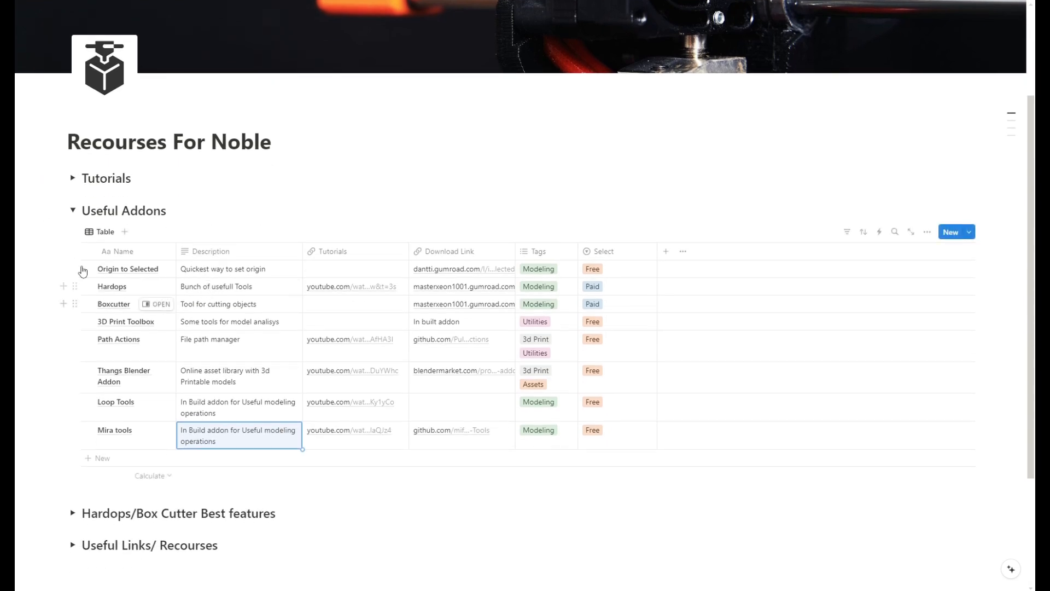
scroll(209, 214, down, 2)
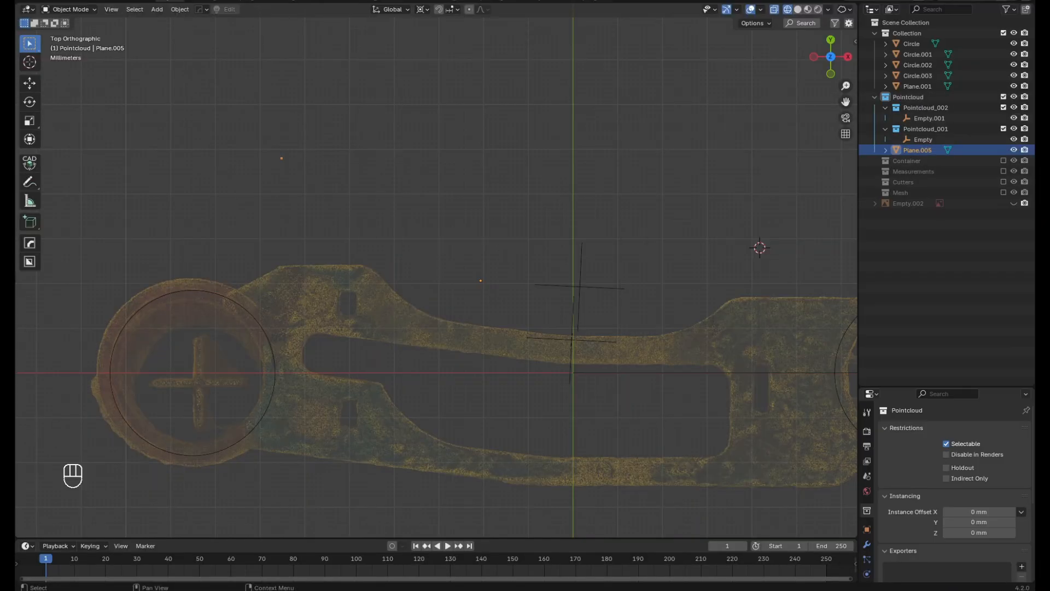
Back in Blender, edit Plane.005 and move its vertex about 24 mm down onto the upper-left corner of the scanned part's raised pad
shift+middle_drag(438, 344, 427, 361)
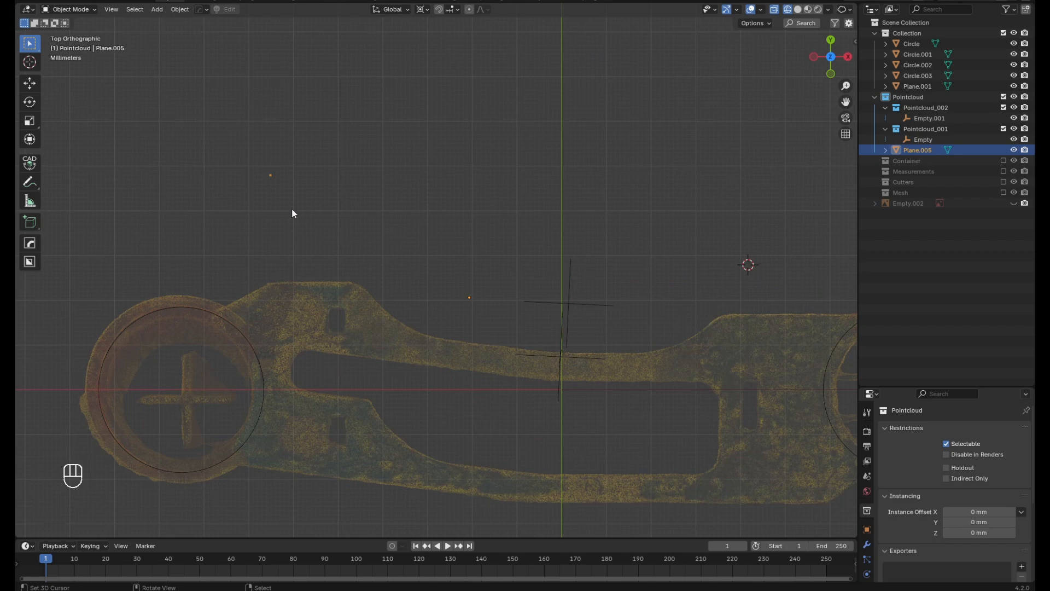
shift+middle_drag(265, 296, 247, 342)
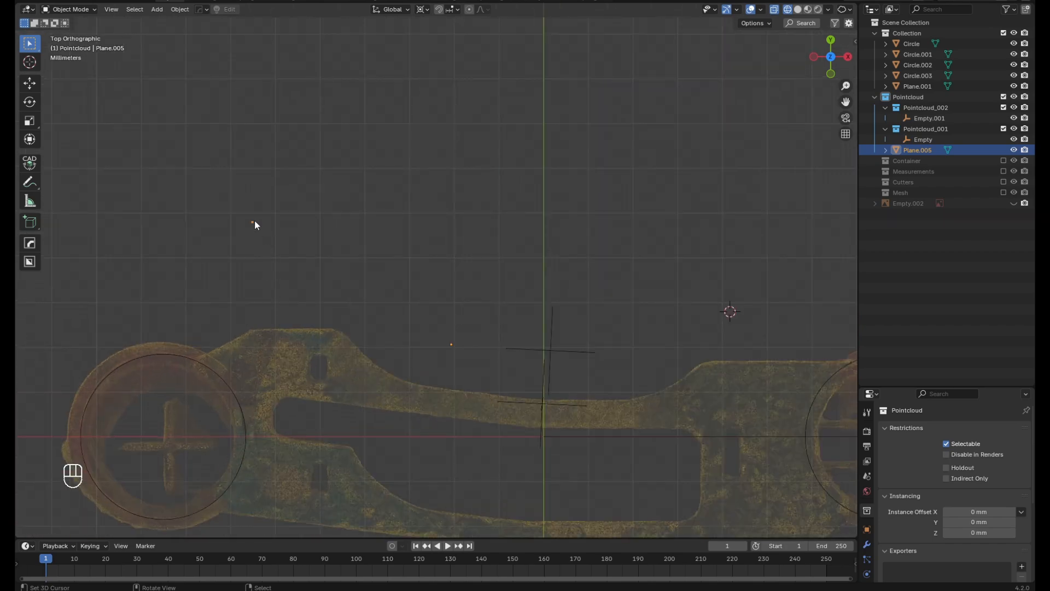
key(Tab)
scroll(259, 234, down, 5)
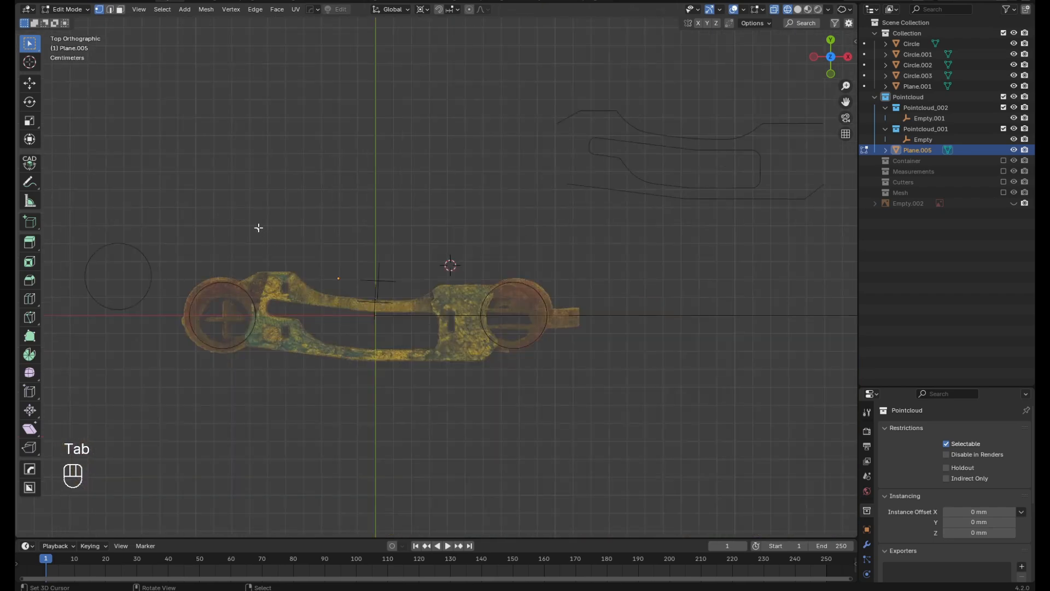
scroll(257, 227, up, 2)
scroll(259, 231, up, 1)
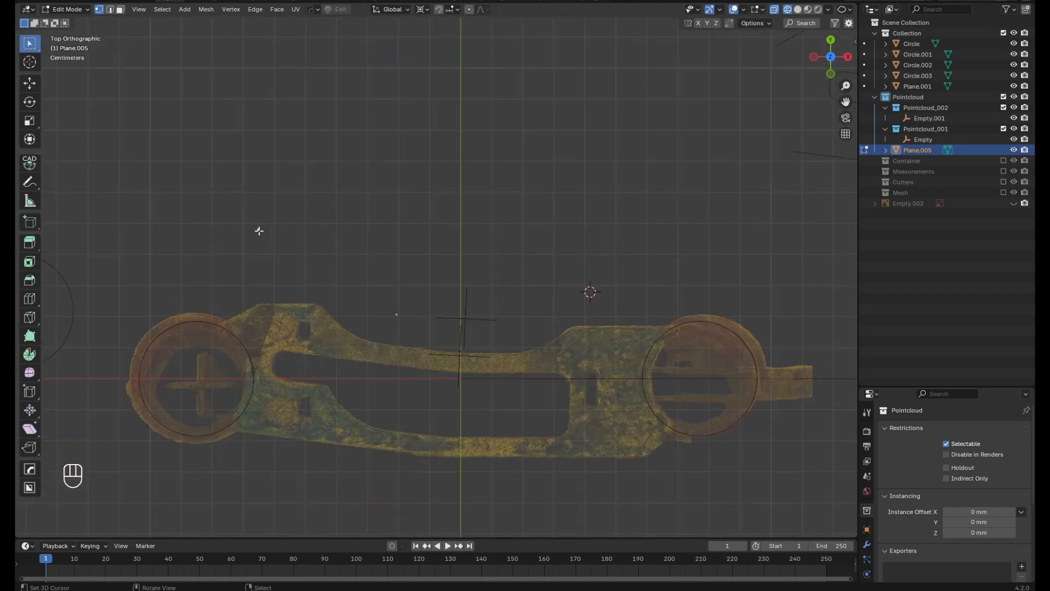
key(g)
click(260, 304)
scroll(257, 303, up, 5)
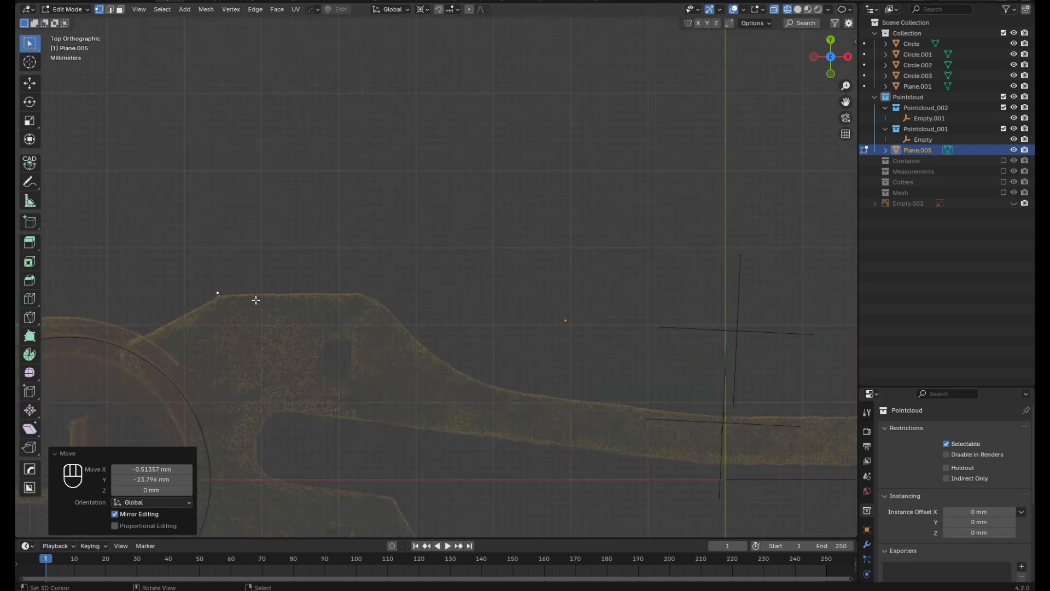
Extrude the vertex about 21 mm along the raised pad, down its slope, and about 32 mm along the upper arm to mid-length
key(e)
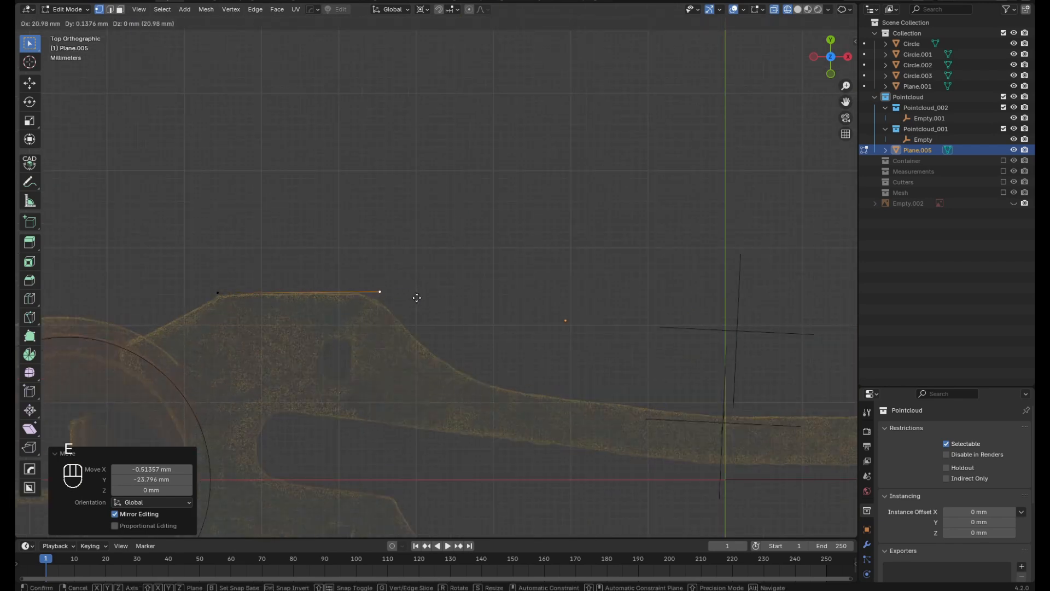
click(417, 295)
scroll(338, 284, down, 2)
key(e)
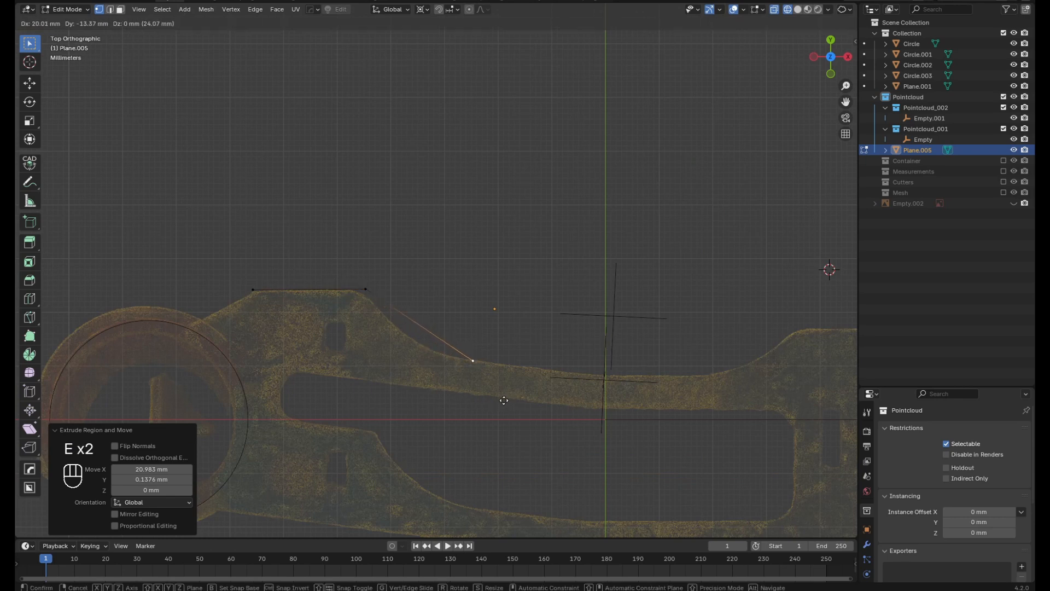
click(457, 395)
key(e)
click(628, 390)
Continue extruding the upper outline about 30 mm along the arm, up the slope, and about 33 mm along the wide plate to the right ring
scroll(628, 390, down, 5)
scroll(640, 367, up, 4)
key(e)
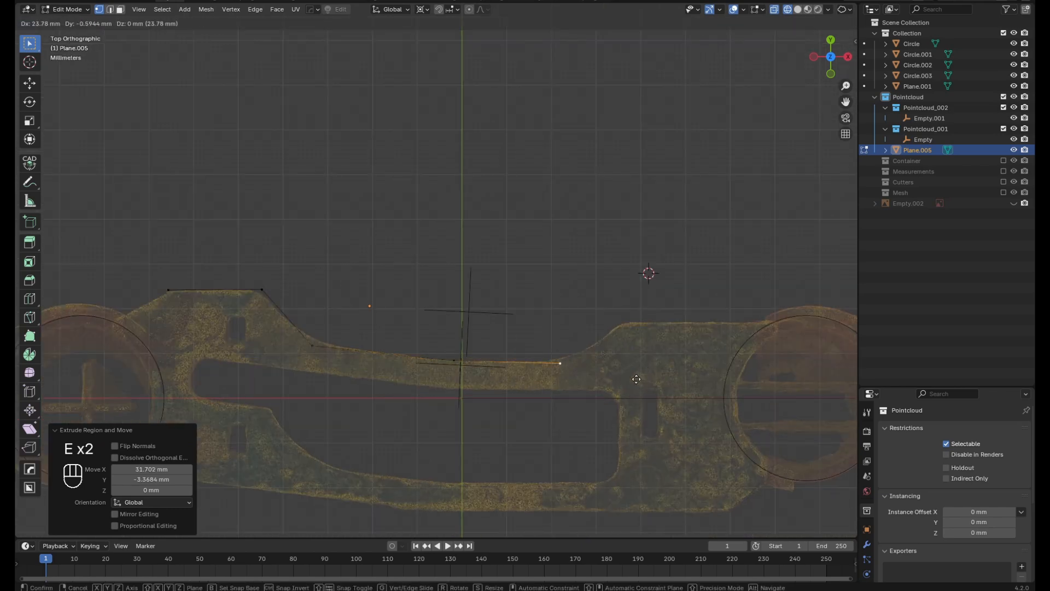
click(664, 377)
key(e)
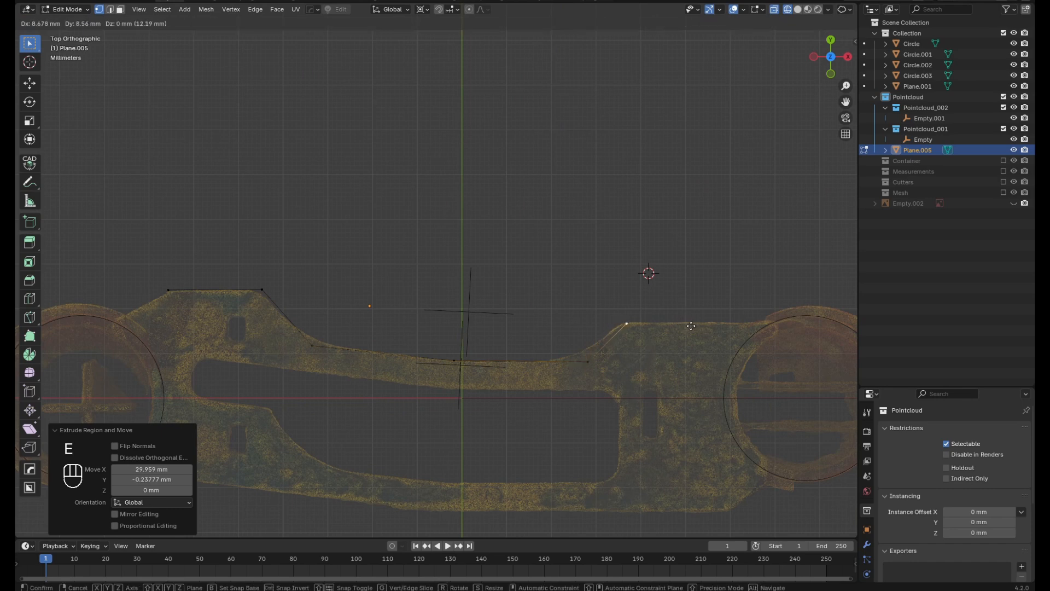
click(691, 326)
key(e)
click(781, 328)
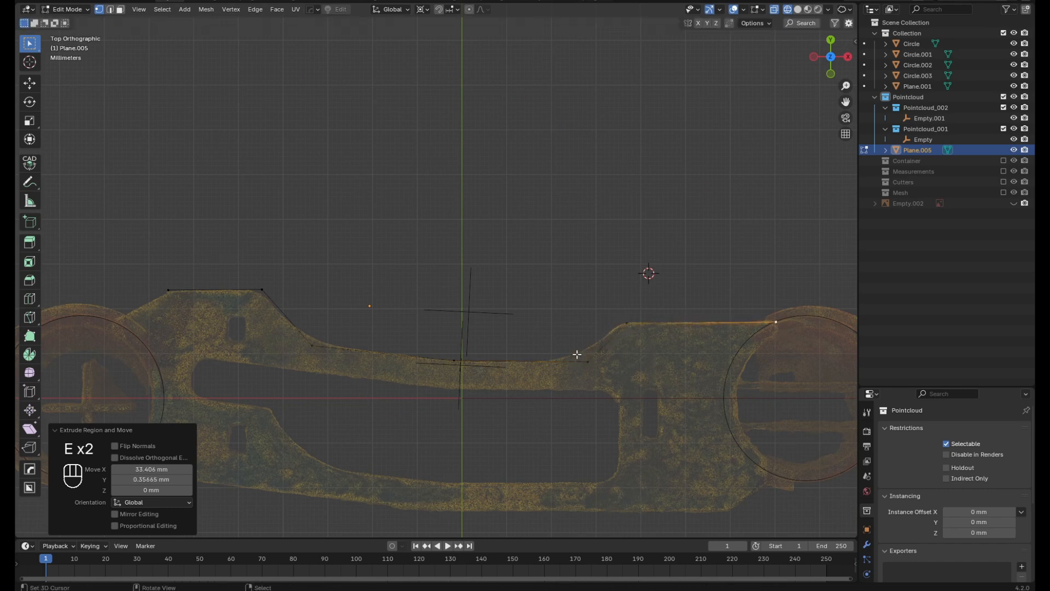
Duplicate the upper outline's end vertex about 35 mm down to where the lower outline meets the right ring
key(shift+d)
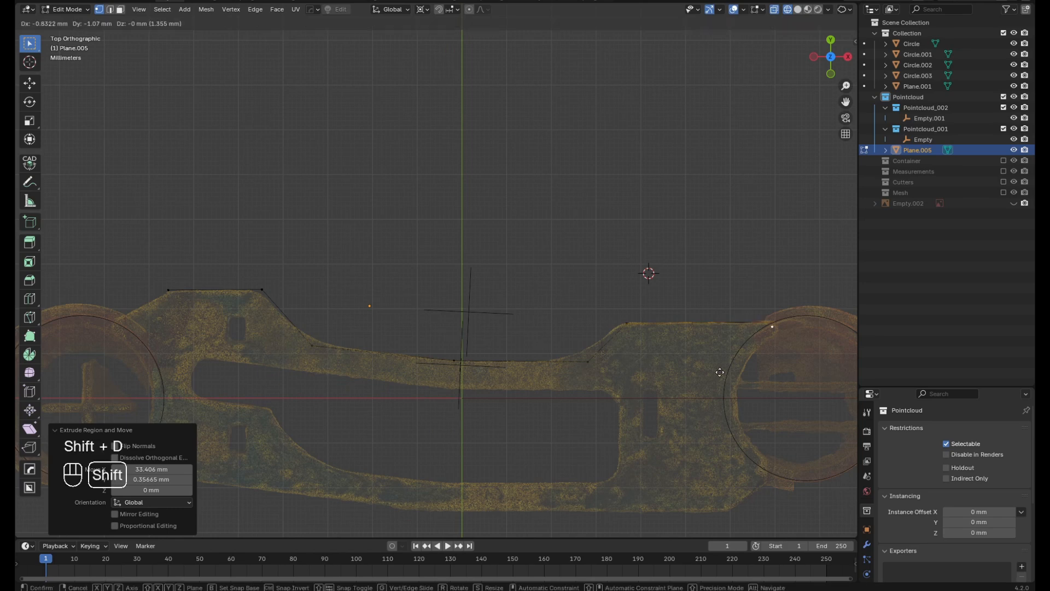
click(746, 487)
scroll(742, 485, down, 2)
shift+middle_drag(743, 485, 713, 417)
scroll(730, 463, up, 4)
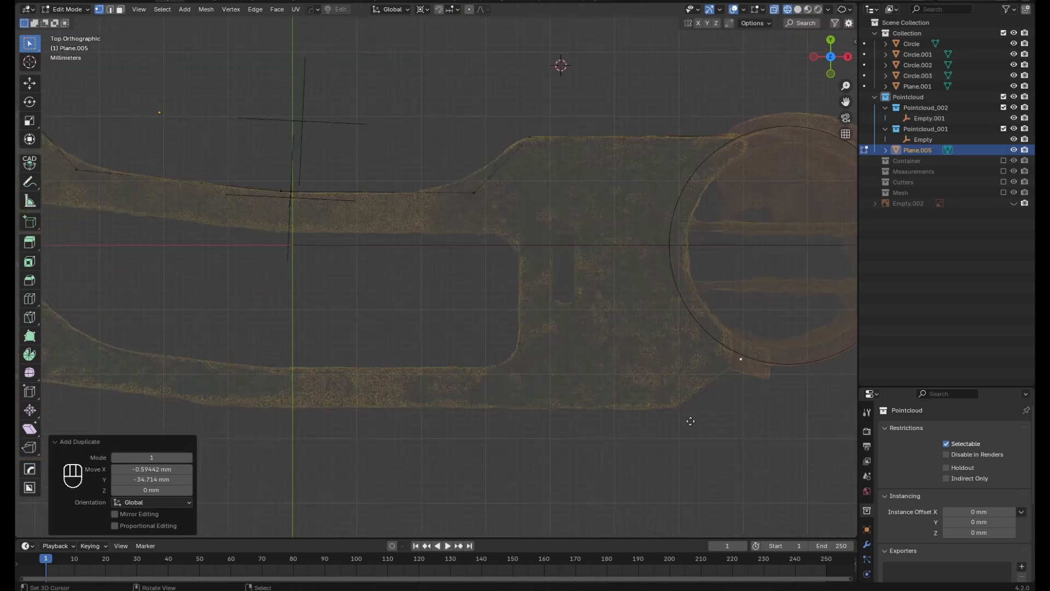
Extrude the duplicated vertex along the part's lower outline to the left ring, making the last segment about 62 mm long
key(e)
click(637, 462)
scroll(644, 458, down, 3)
shift+middle_drag(651, 456, 684, 444)
scroll(688, 442, up, 1)
key(e)
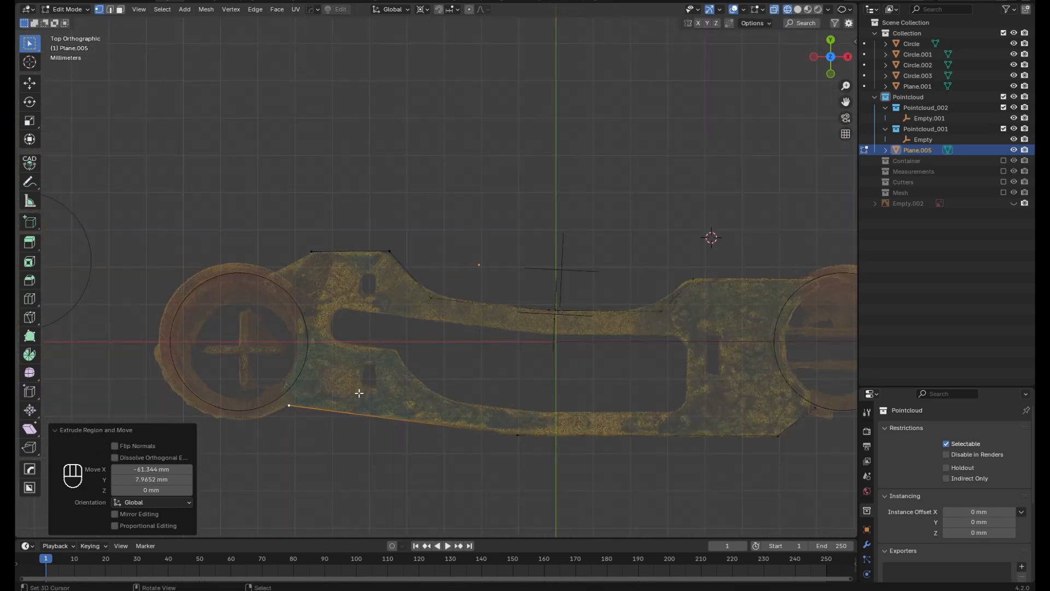
Duplicate the vertex at the foot of the left slope about 24 mm left and 3 mm down, onto the slot's upper-left end
scroll(444, 315, up, 1)
click(432, 300)
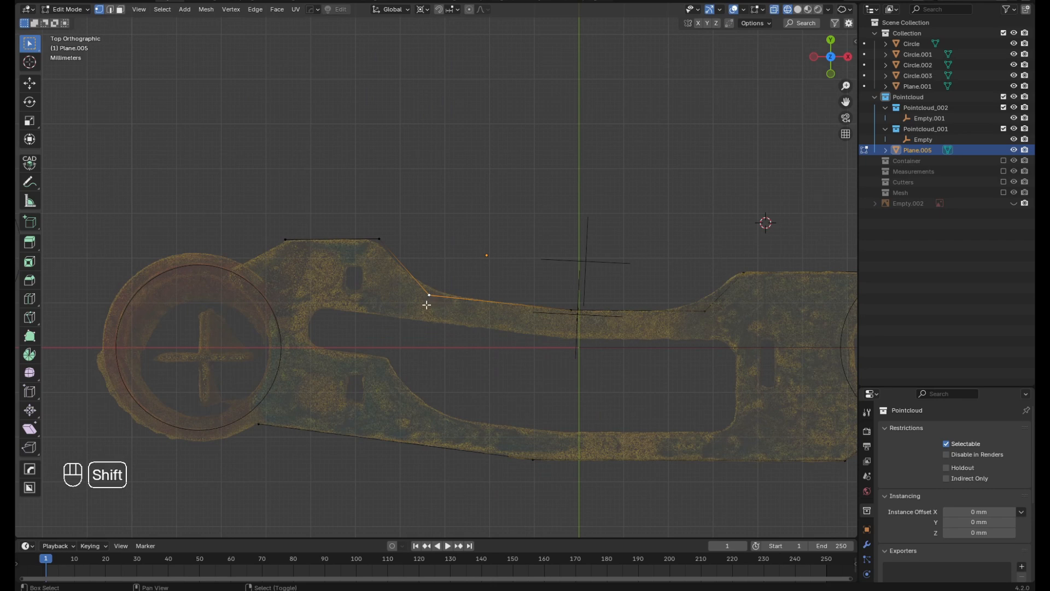
key(shift+s)
key(Escape)
key(shift+d)
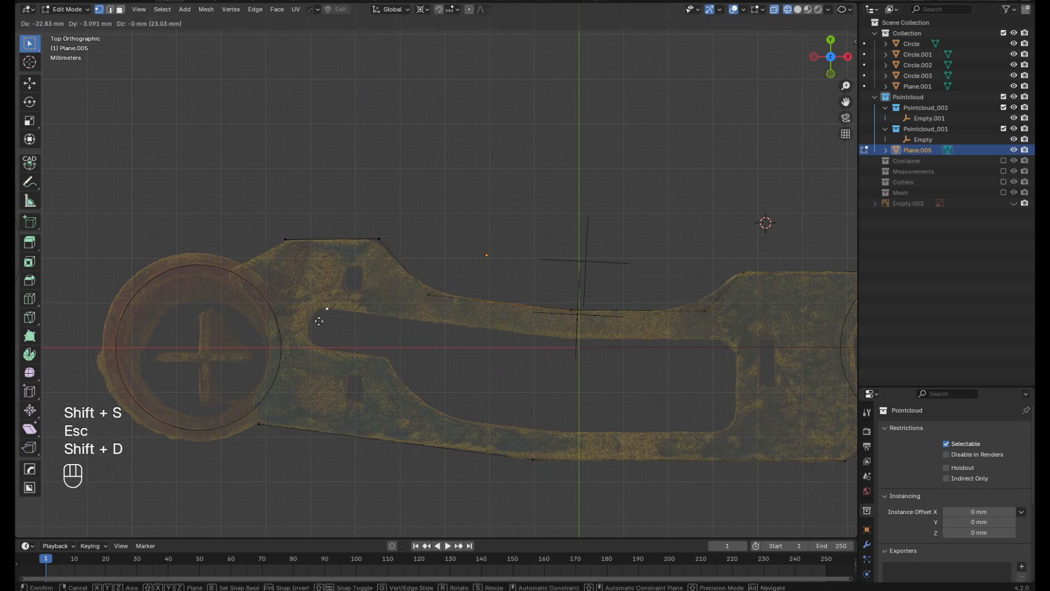
click(325, 317)
Extrude the slot's upper edge about 54 mm right and 7 mm down, and about 38 mm along X to its right end
key(e)
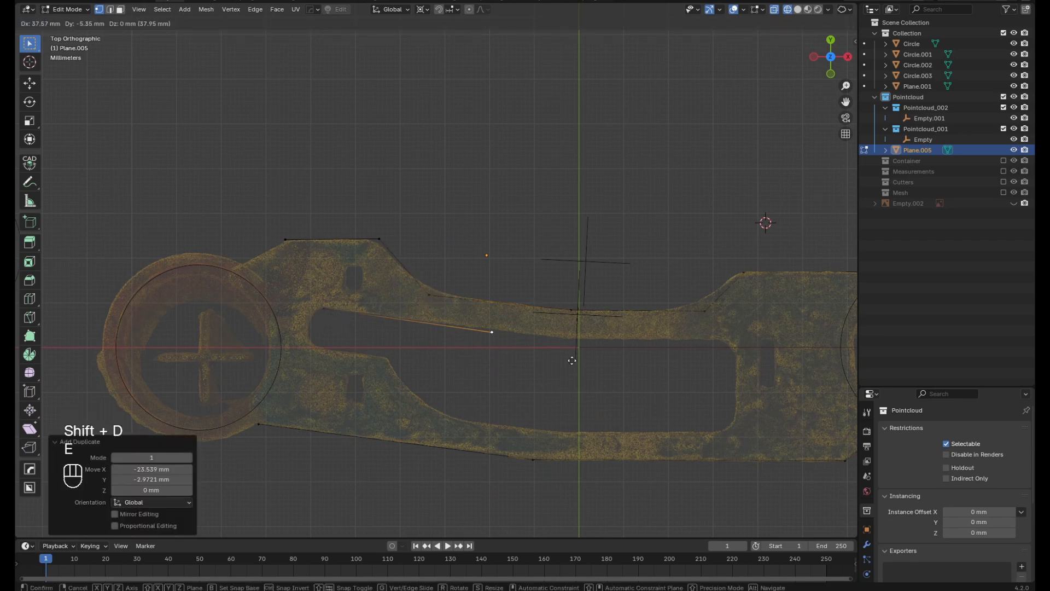
click(618, 366)
key(e)
key(x)
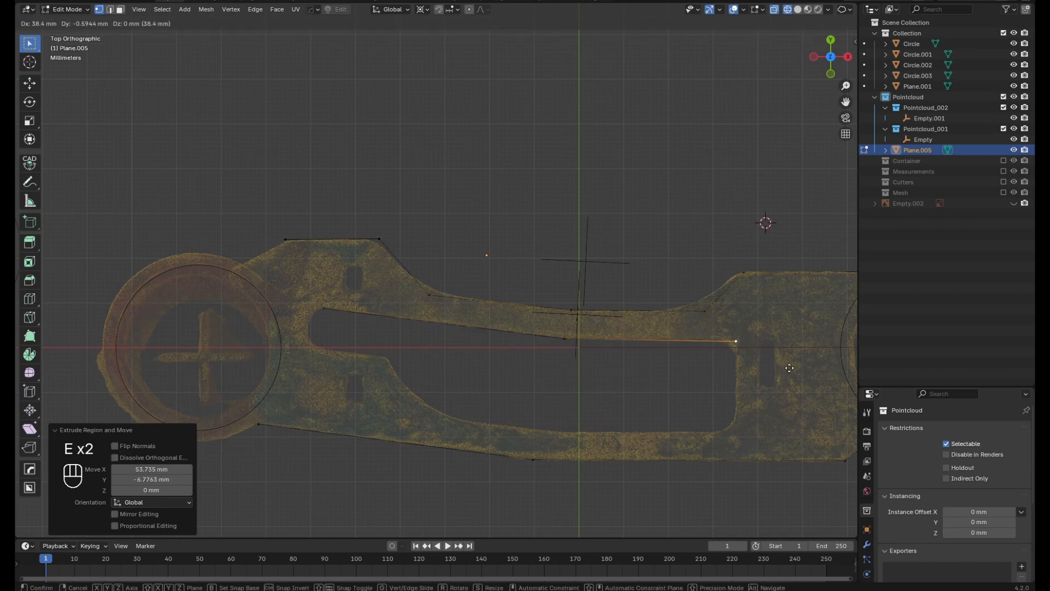
click(747, 356)
Extrude the slot outline about 21 mm down its right end and about 39 mm left along its lower edge
key(e)
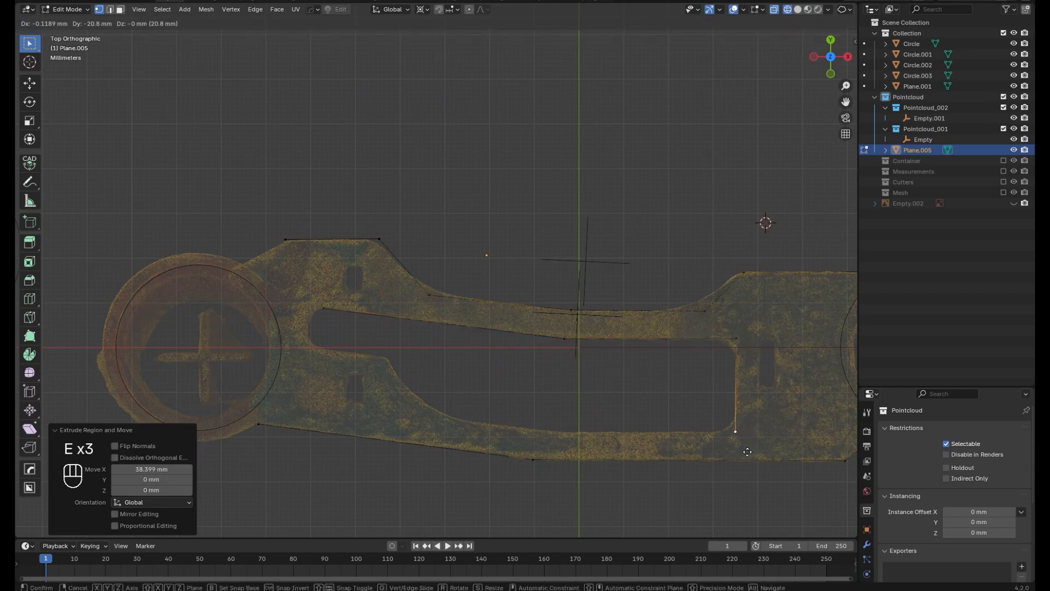
click(747, 451)
scroll(752, 429, up, 4)
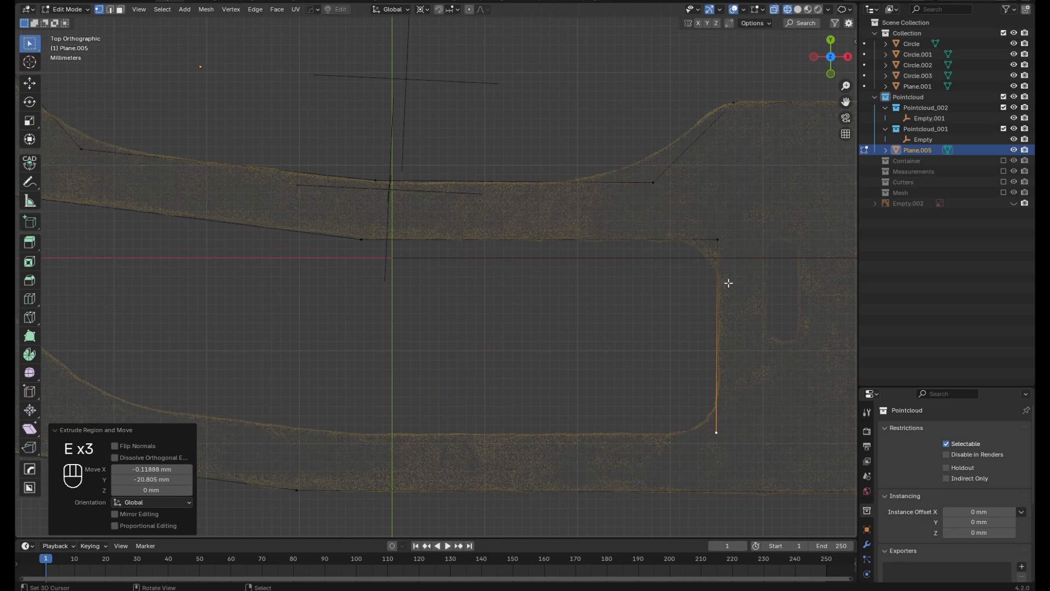
scroll(736, 413, down, 4)
key(e)
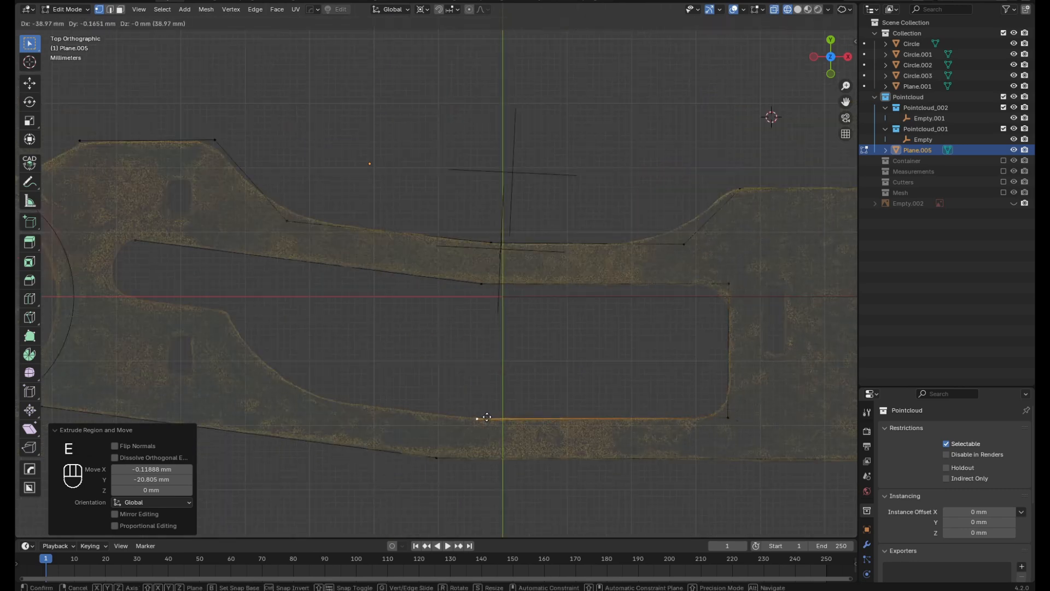
click(487, 416)
Extrude the slot's lower edge about 33 mm left and 4 mm up, and up the inner slope about 6 mm left and 13 mm up
key(e)
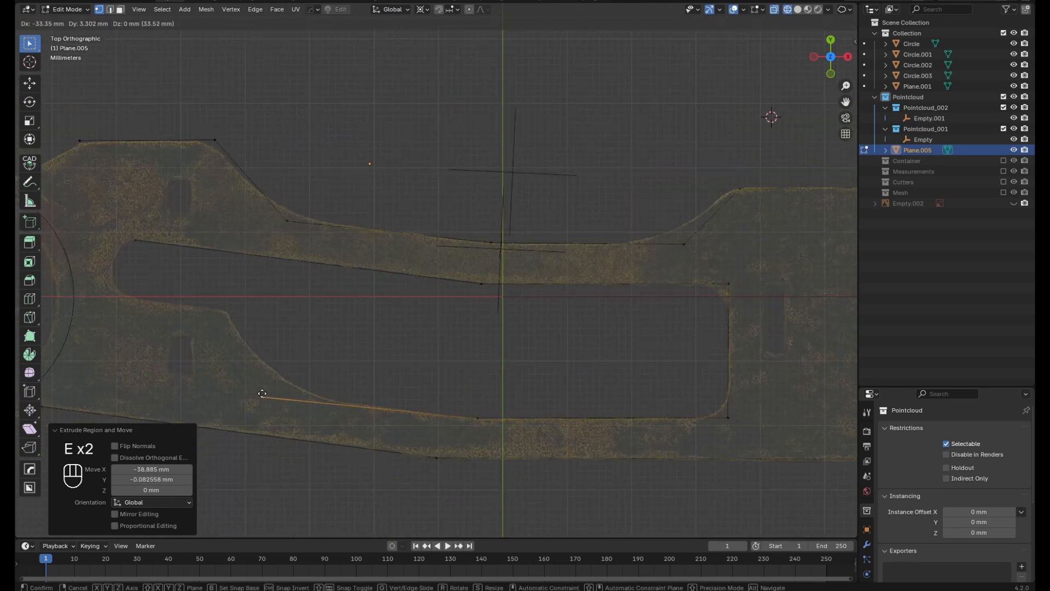
click(263, 391)
key(e)
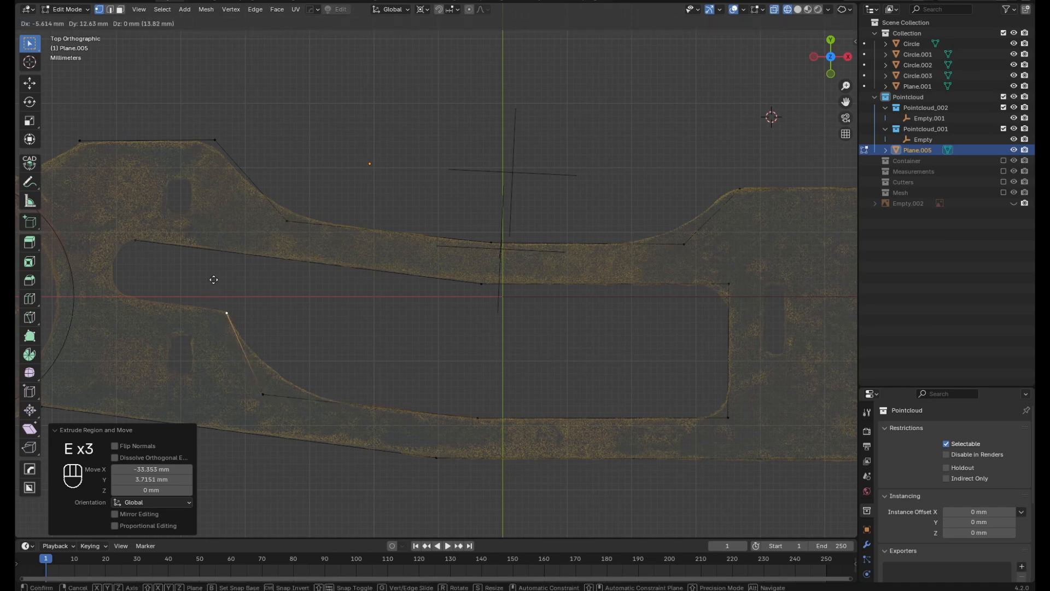
click(223, 309)
Extrude the slot outline about 15 mm left and 2 mm up, and around its left end to close it at the starting vertex
scroll(334, 340, down, 2)
scroll(359, 351, up, 1)
key(e)
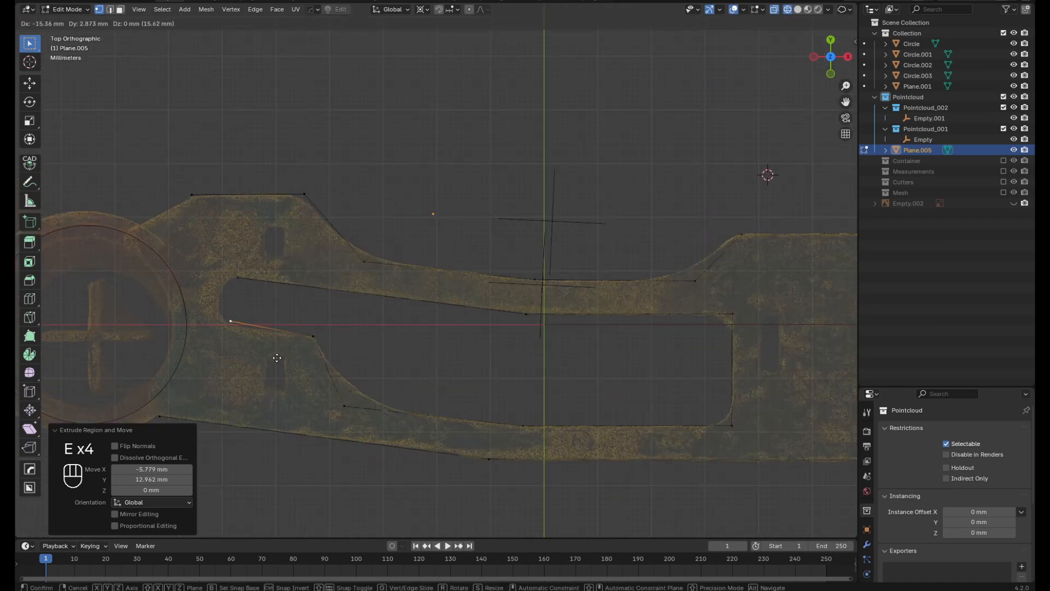
click(277, 357)
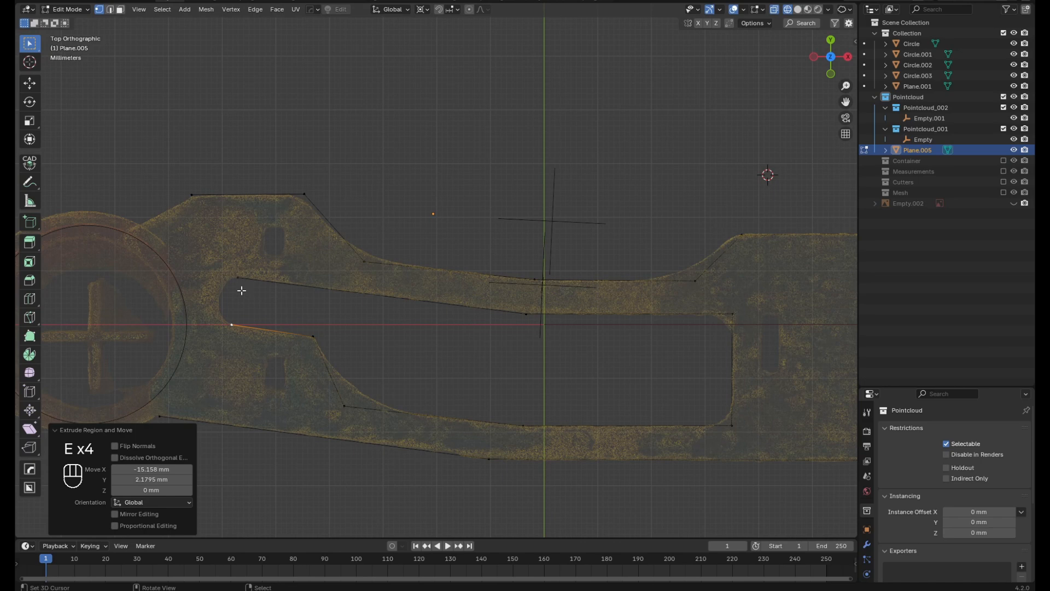
key(e)
click(210, 284)
key(e)
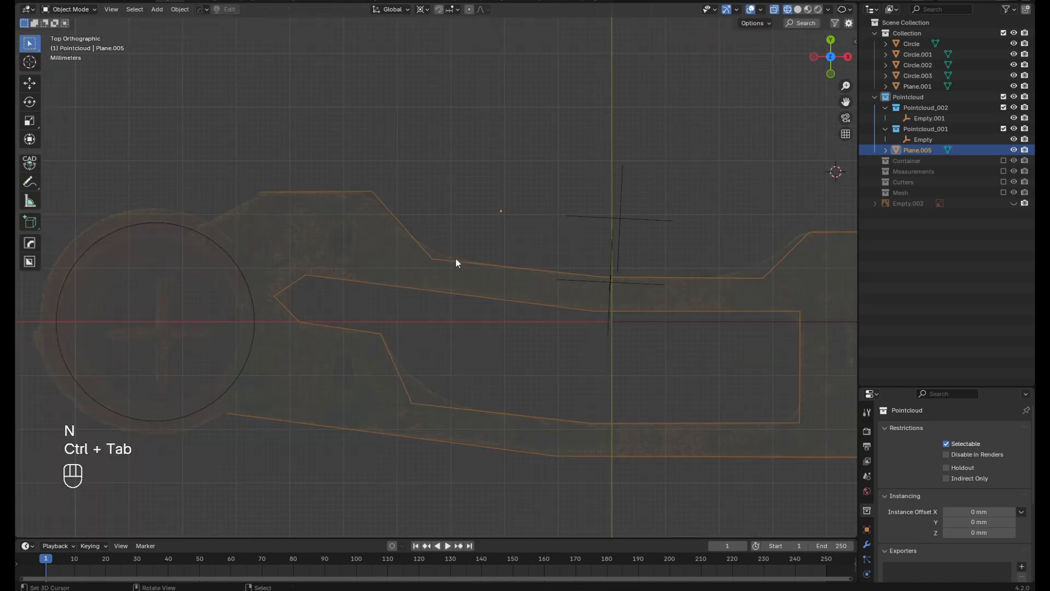
Move the upper outline's left end vertex about 0.6 mm right and extrude it about 14 mm left and 8 mm down to the left ring
key(Tab)
click(260, 192)
scroll(213, 218, down, 3)
scroll(228, 225, up, 4)
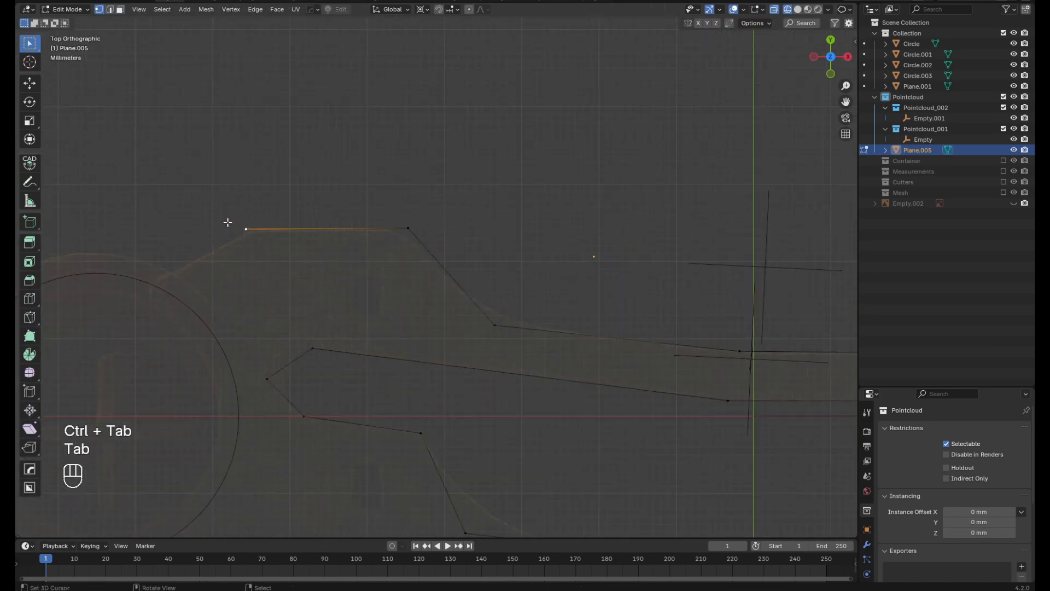
key(g)
click(243, 226)
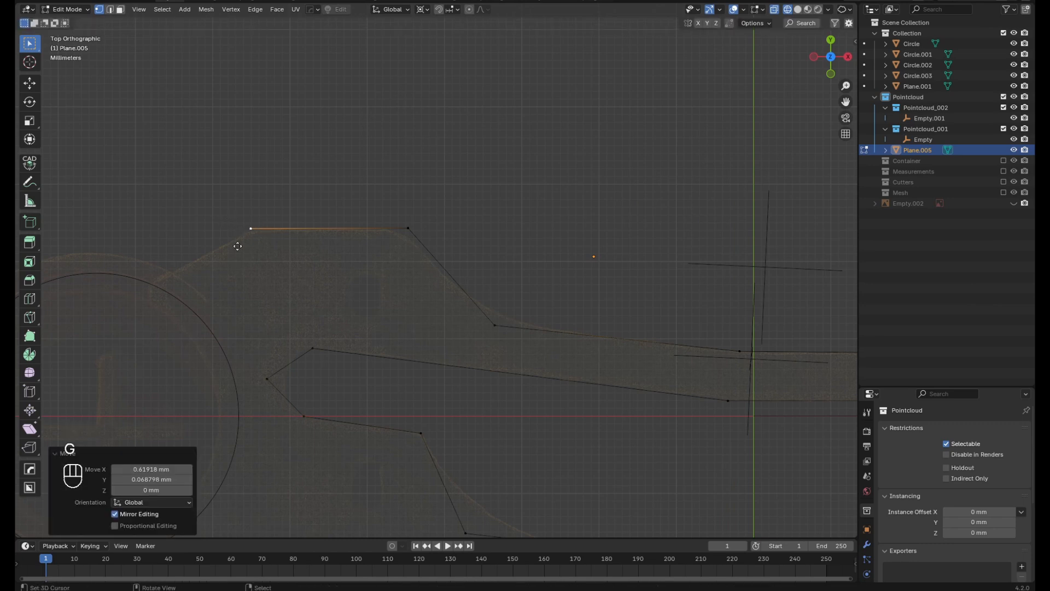
key(e)
click(146, 288)
scroll(277, 274, down, 1)
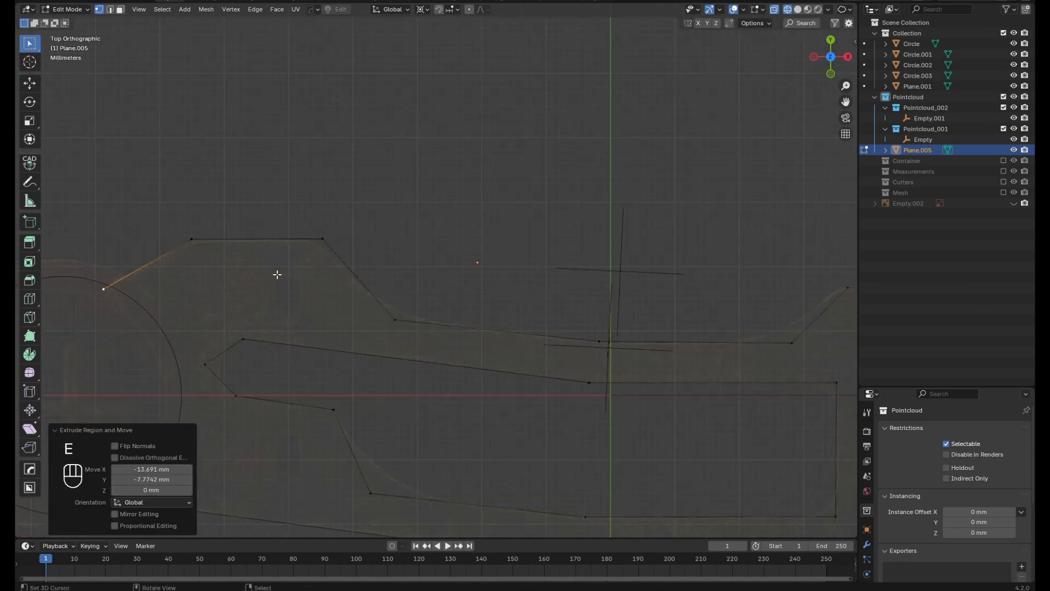
Move the vertex at the top of the left slope about 1.9 mm left along X
scroll(277, 274, up, 1)
click(335, 231)
key(g)
click(381, 309)
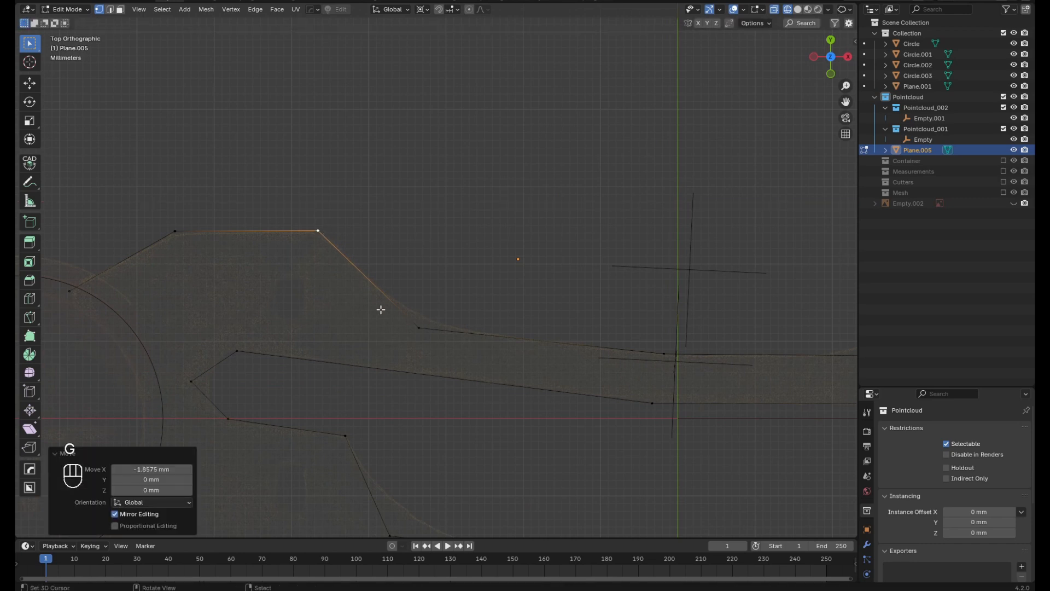
Bevel the vertex at the foot of the left slope to about 9 mm with 18 segments, following the point cloud's curve
click(417, 328)
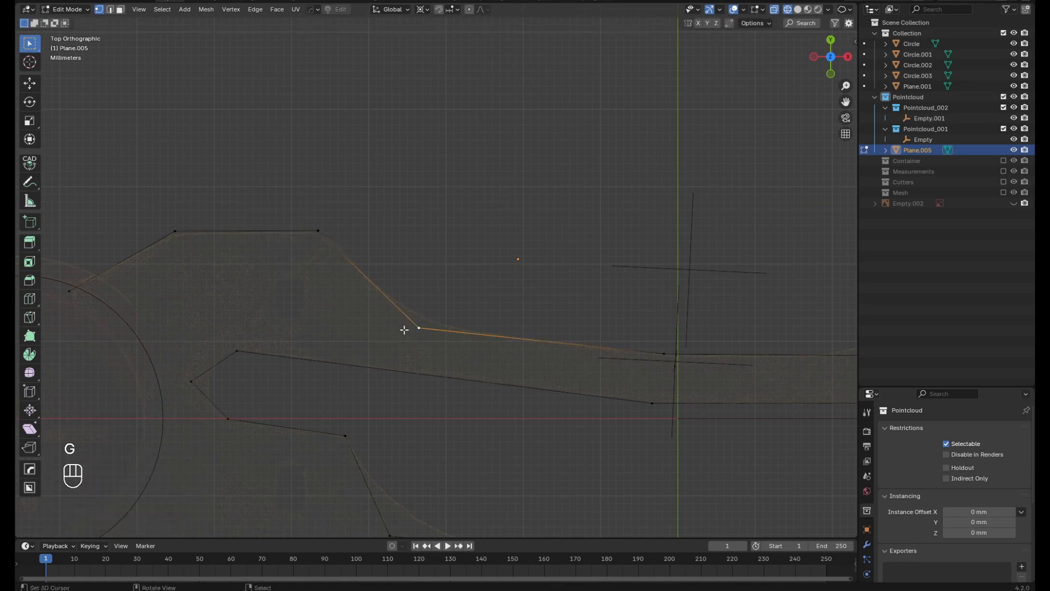
scroll(458, 333, up, 2)
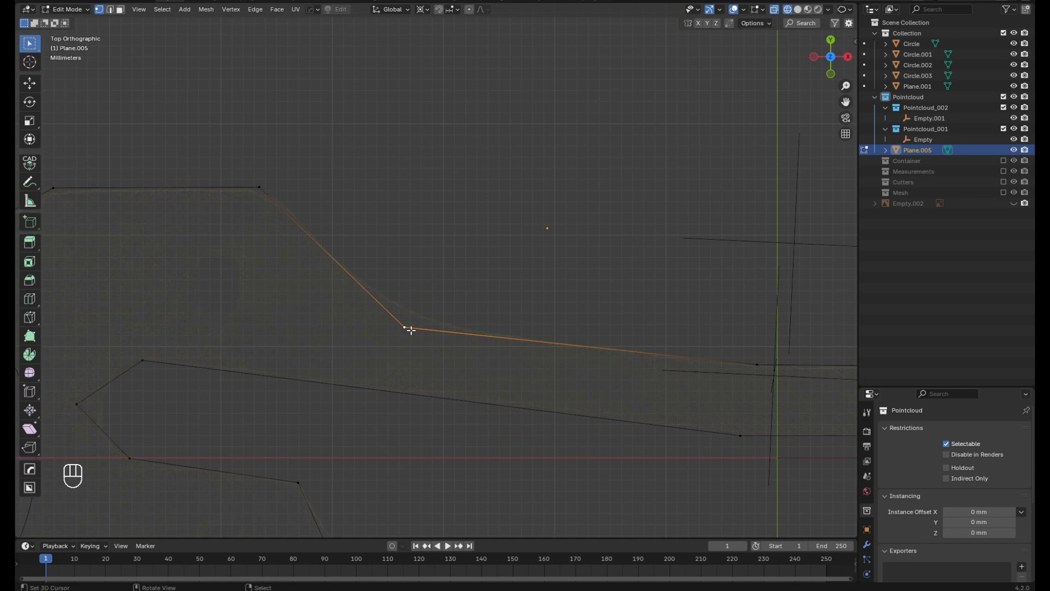
key(shift+ctrl)
key(shift+ctrl+b)
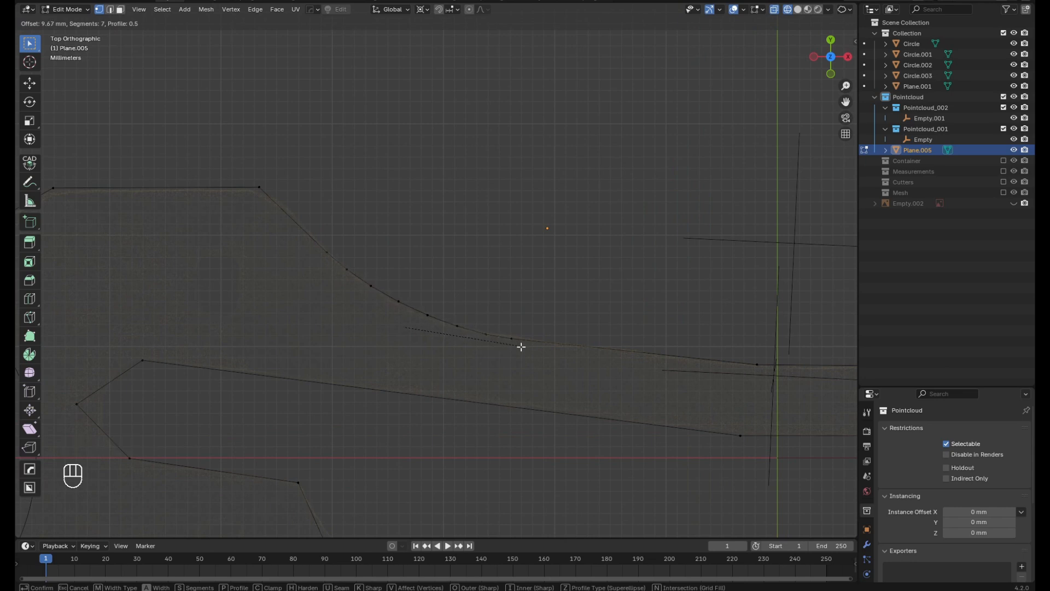
scroll(521, 346, up, 4)
scroll(548, 353, up, 7)
click(515, 348)
Try to bevel the vertex at the top of the left slope to about 2.5 mm with 18 segments
click(259, 188)
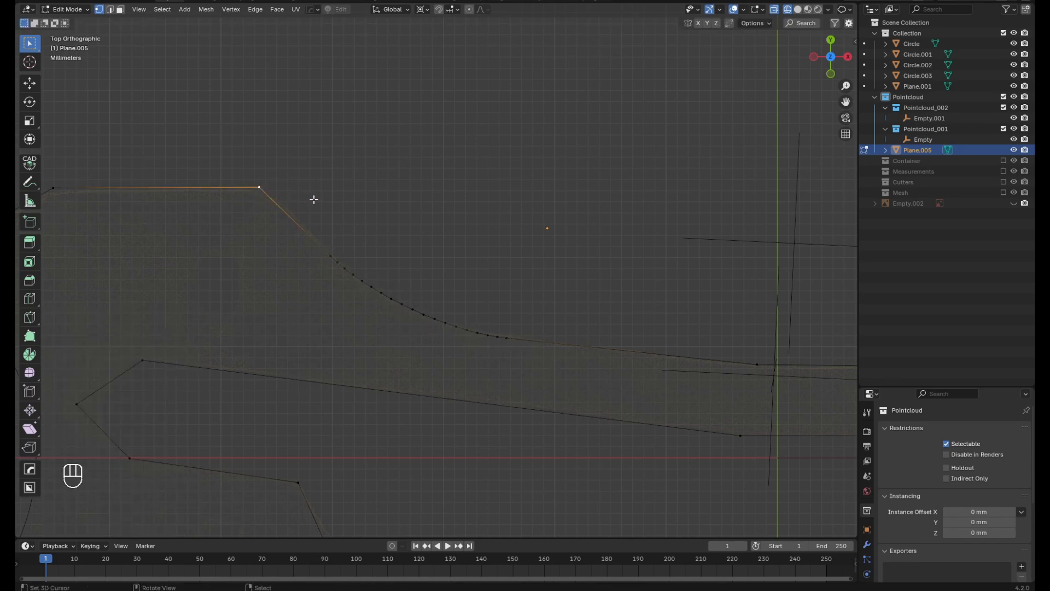
key(ctrl+shift+b)
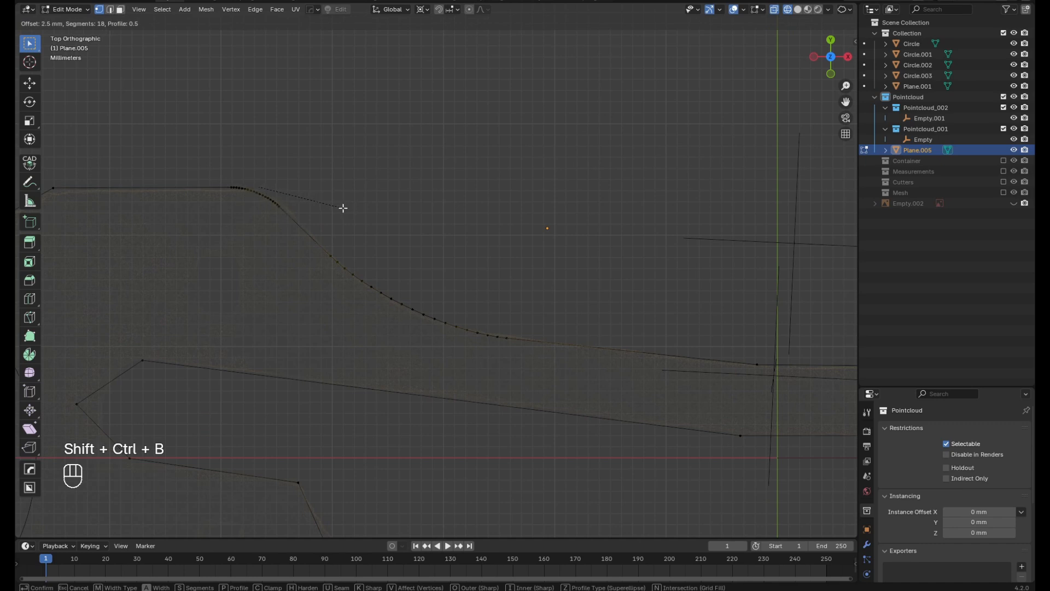
click(343, 207)
scroll(506, 226, down, 4)
scroll(359, 218, up, 3)
scroll(397, 219, up, 2)
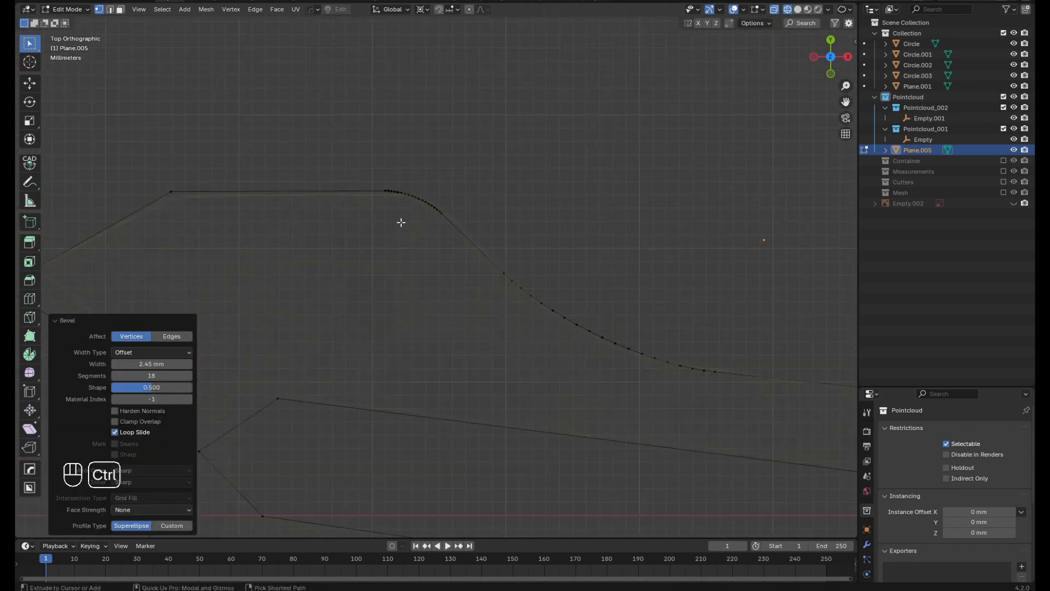
key(ctrl+z)
Move the vertex at the top of the left slope about 0.2 mm right and 0.16 mm down, and bevel it about 2 mm with 18 segments
key(g)
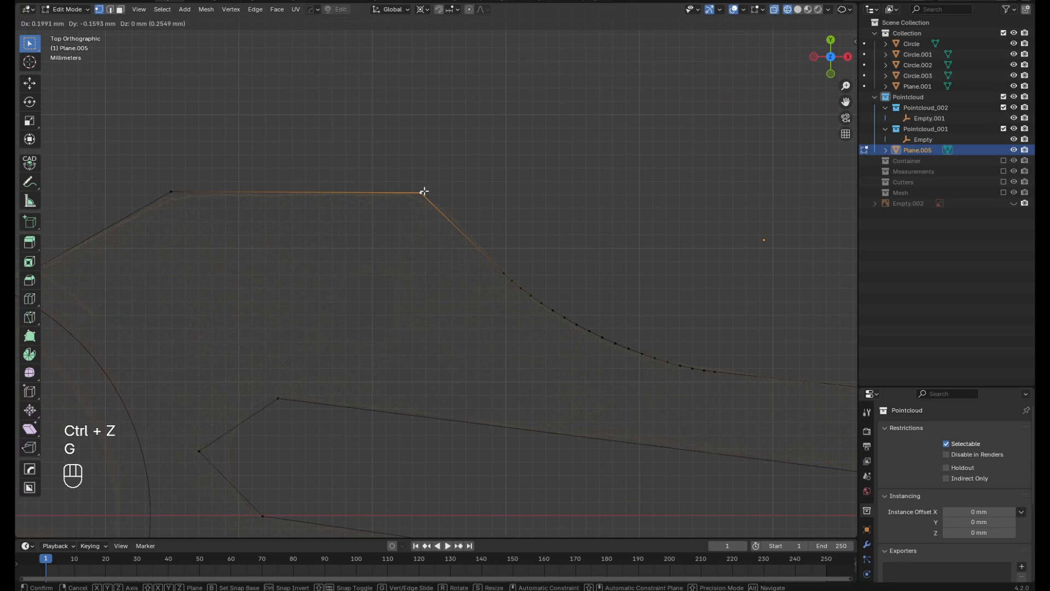
click(425, 193)
key(ctrl+shift+b)
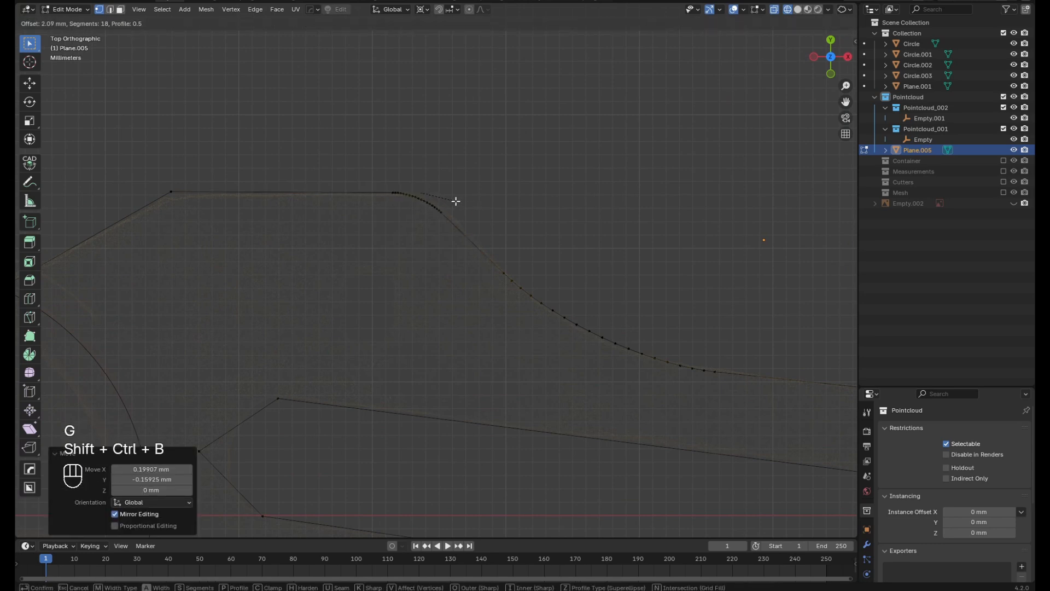
click(446, 199)
scroll(273, 219, down, 3)
Bevel the upper outline's corner nearest the left ring to about 1.2 mm with 18 segments
click(215, 204)
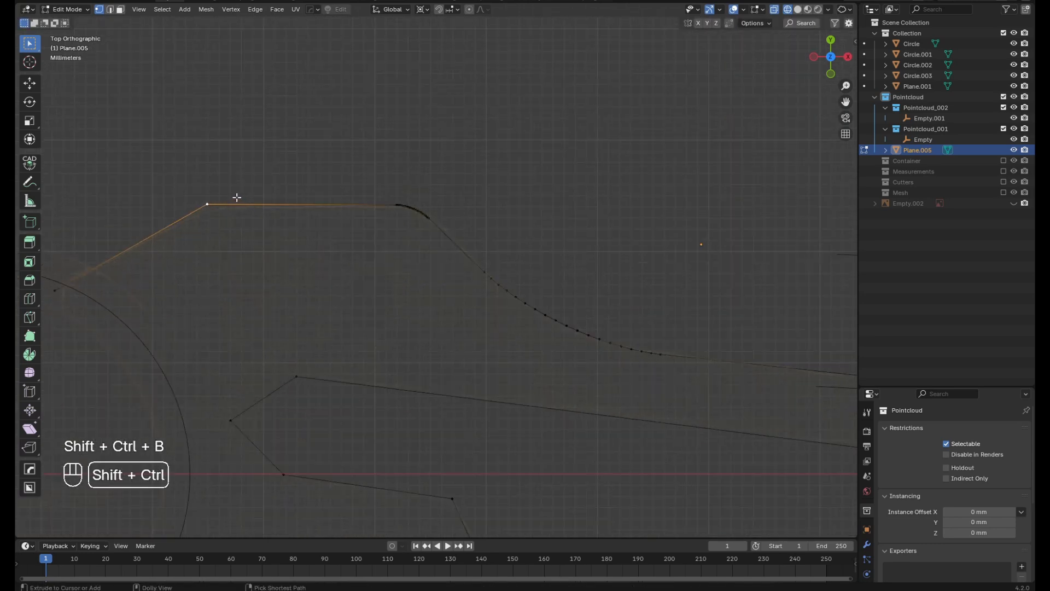
scroll(219, 206, up, 2)
key(ctrl+shift+b)
click(223, 234)
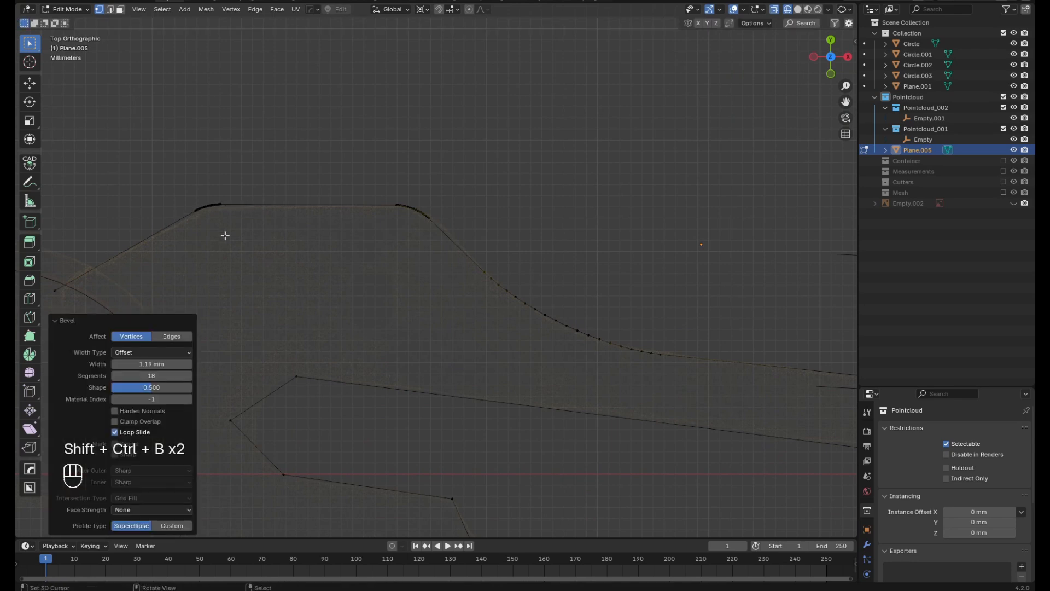
Move the vertex at the foot of the right slope about 2.3 mm left along X, and subdivide the slope's edge with one cut
scroll(399, 281, down, 3)
shift+middle_drag(582, 284, 419, 262)
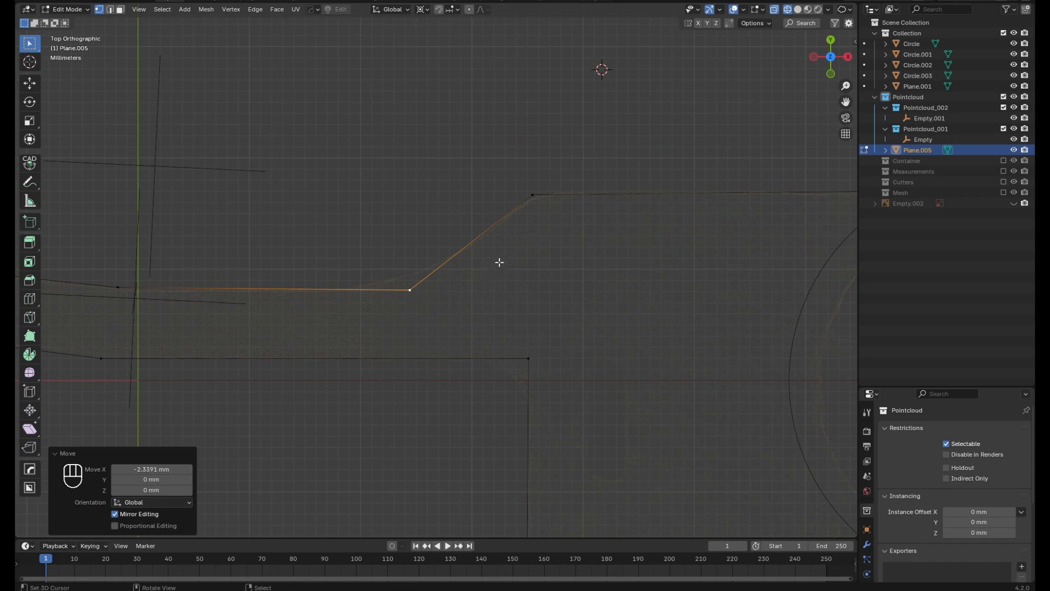
shift+click(533, 196)
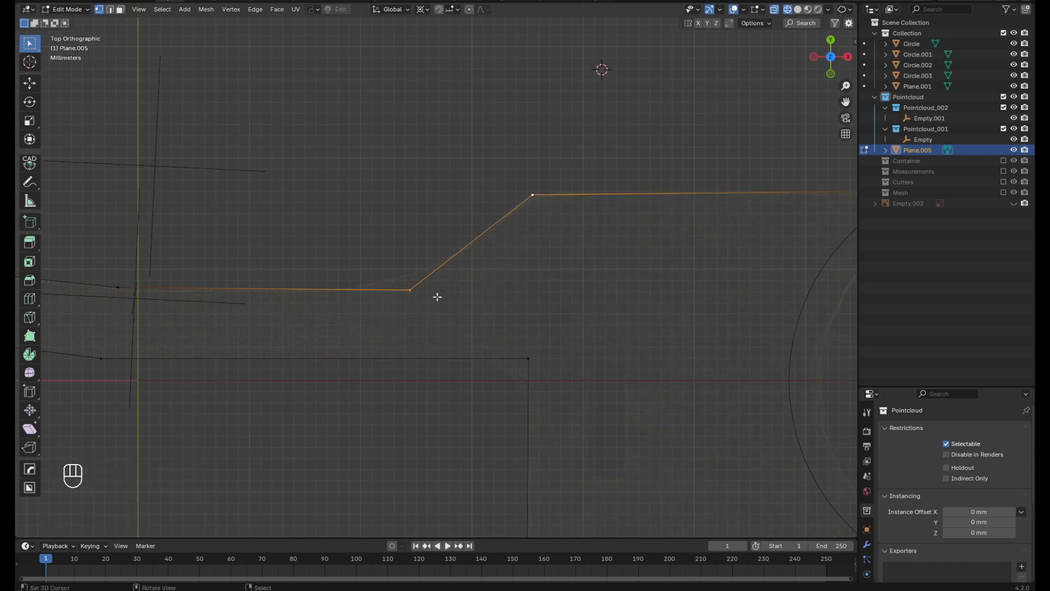
key(w)
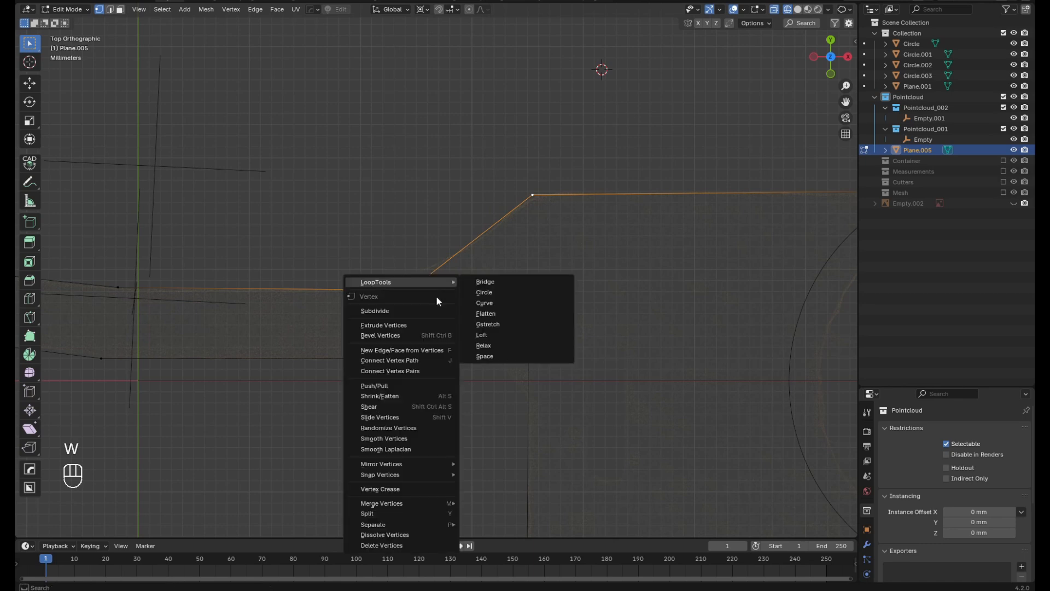
key(s)
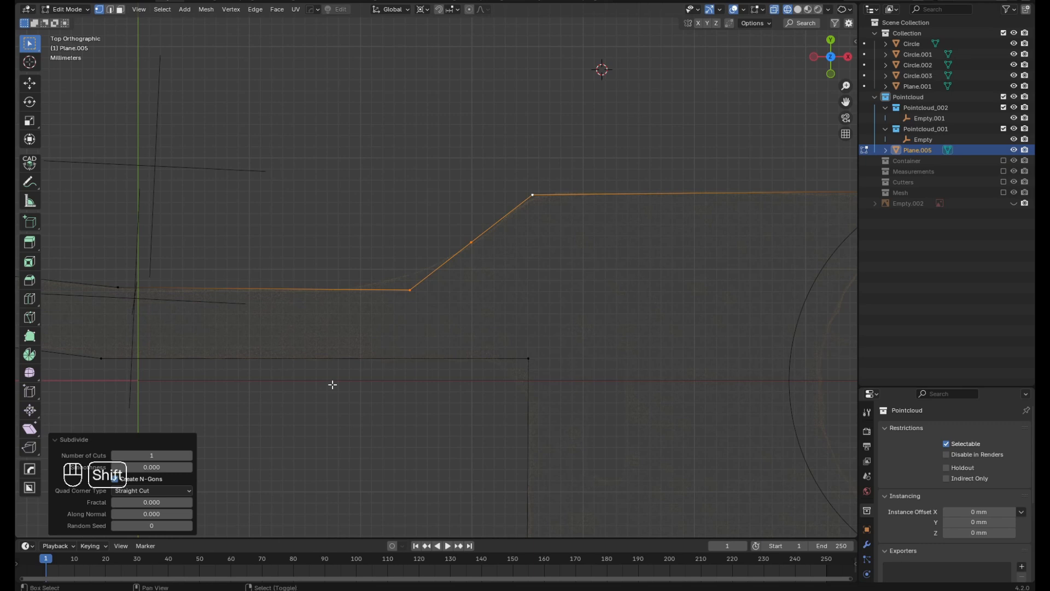
Repeat the subdivision of the right slope's edge three more times
key(shift+r)
key(shift+r)
key(shift+r)
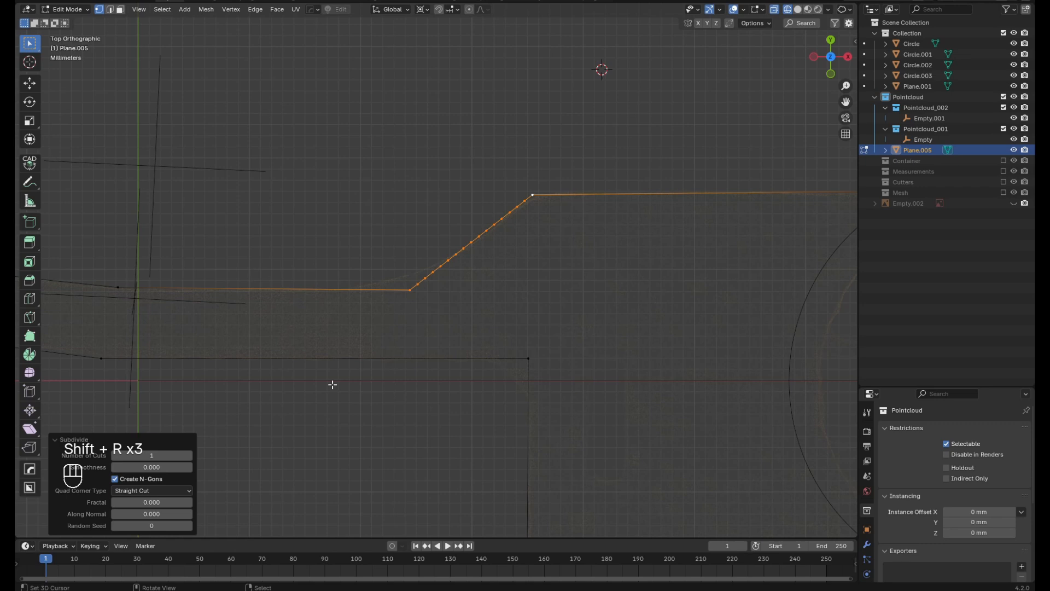
Duplicate the topmost small segment of the right slope about 1 mm left and 4.6 mm up
scroll(332, 385, down, 3)
scroll(453, 280, up, 4)
click(456, 283)
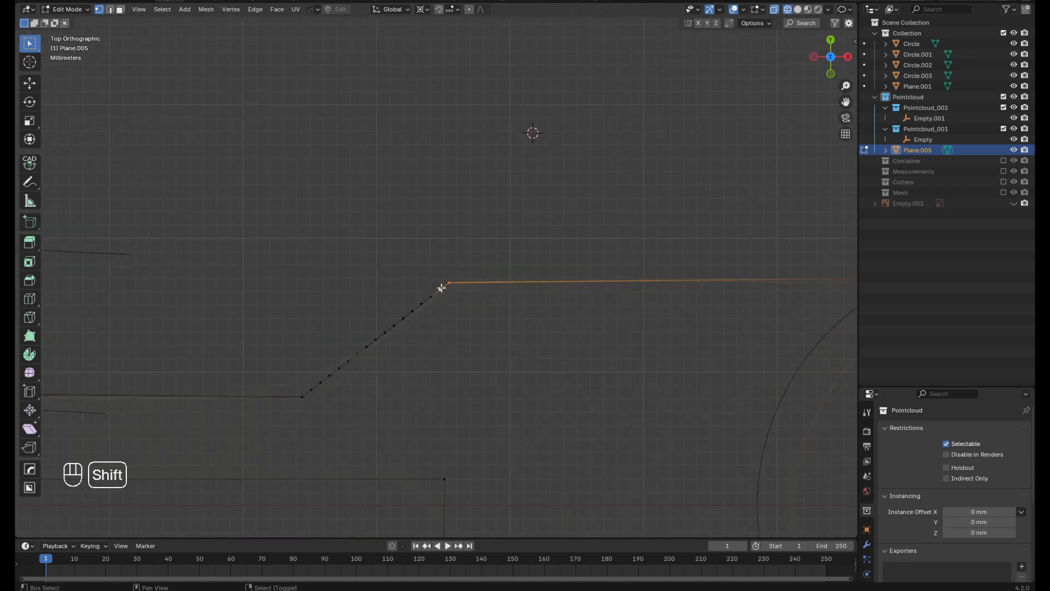
key(shift+d)
click(427, 226)
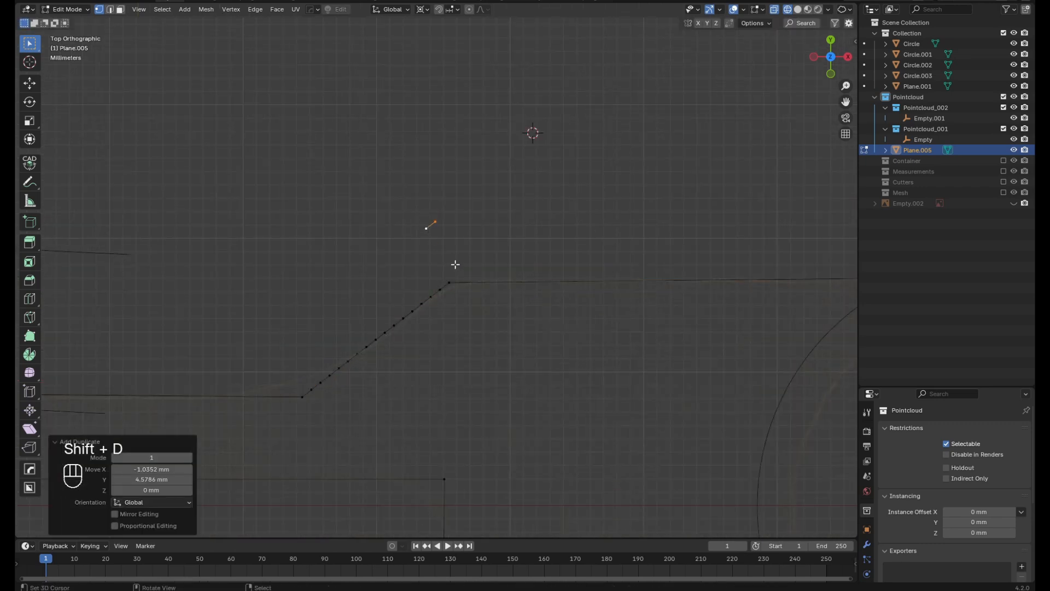
Duplicate the copied segment about 3.3 mm right along X and repeat the duplication until eight copies form a row
key(shift+d)
click(504, 263)
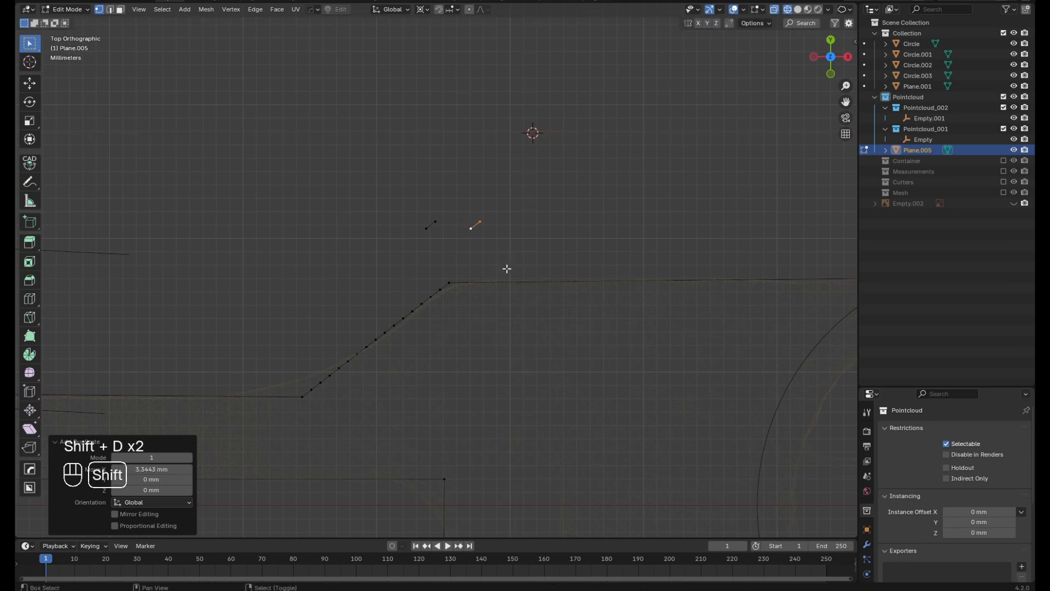
key(shift+r)
key(shift+r)
key(shift+r)
key(shift+r)
key(shift+r)
key(shift+r)
scroll(621, 258, right, 5)
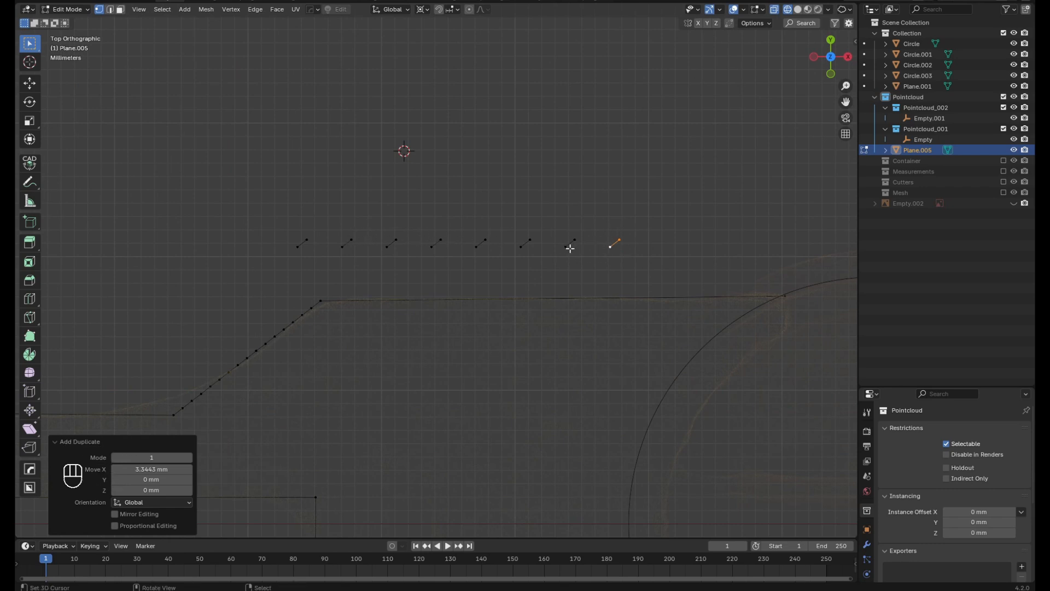
Delete the vertices of all the duplicated segments above the wide plate
drag(659, 261, 243, 198)
key(x)
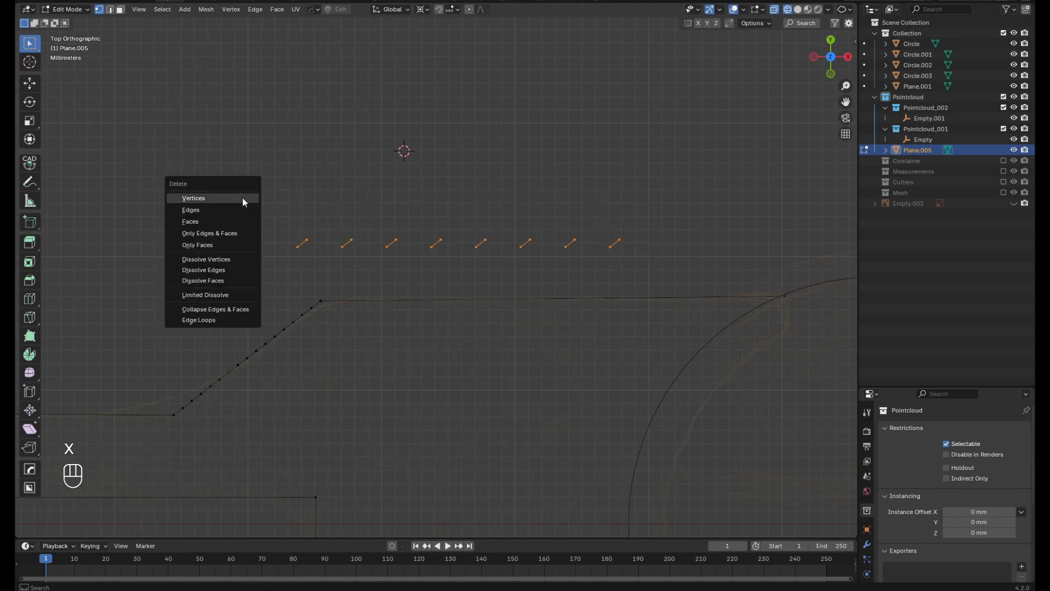
click(242, 198)
scroll(409, 279, down, 5)
scroll(319, 310, up, 4)
scroll(323, 350, up, 3)
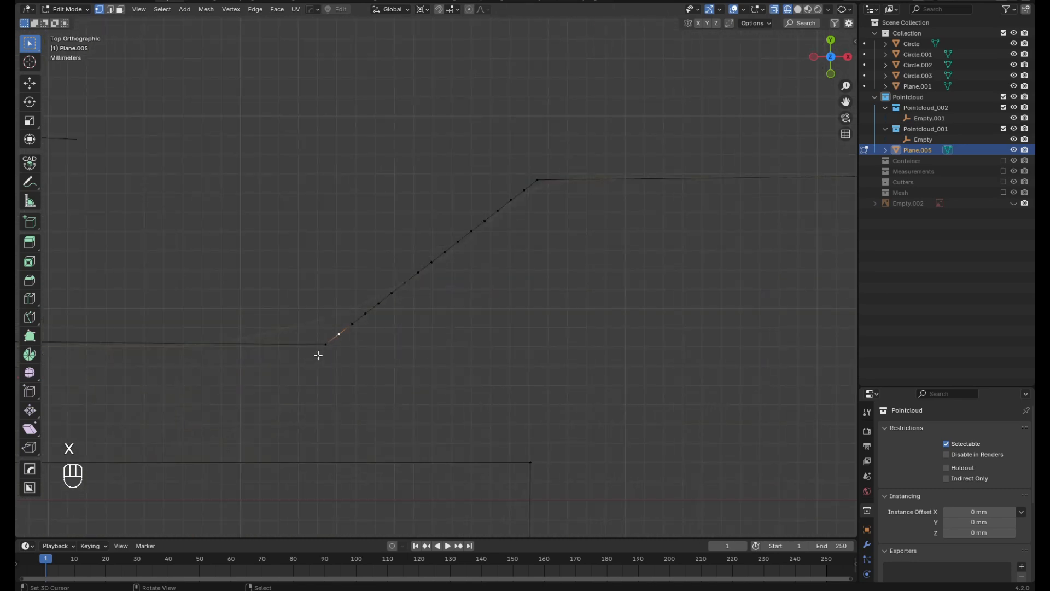
Select the run of vertices along the right slope from its lower corner to its upper corner
click(320, 353)
ctrl+click(537, 179)
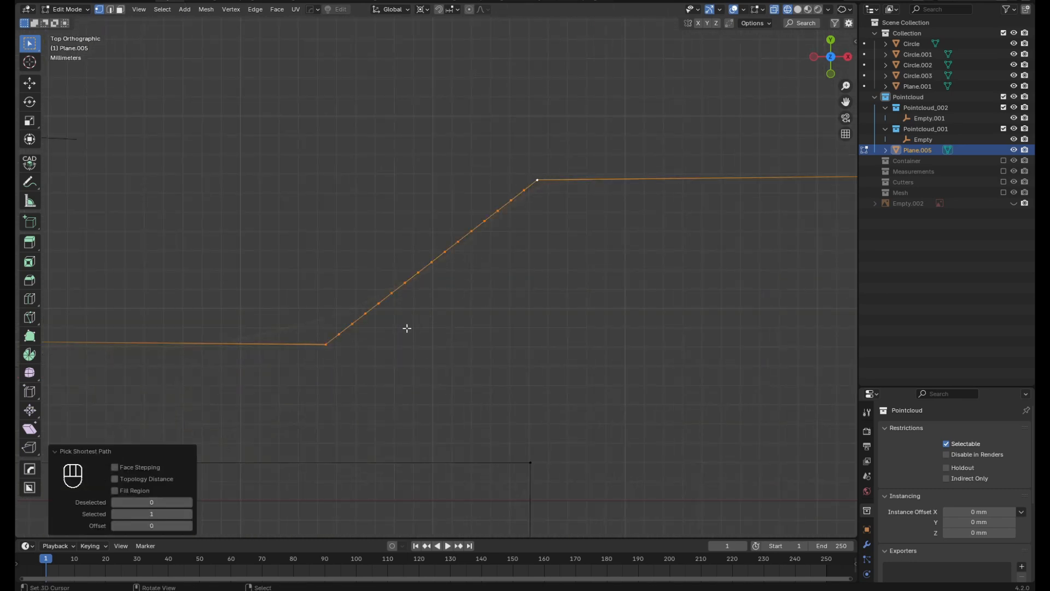
scroll(339, 335, down, 4)
scroll(366, 321, up, 3)
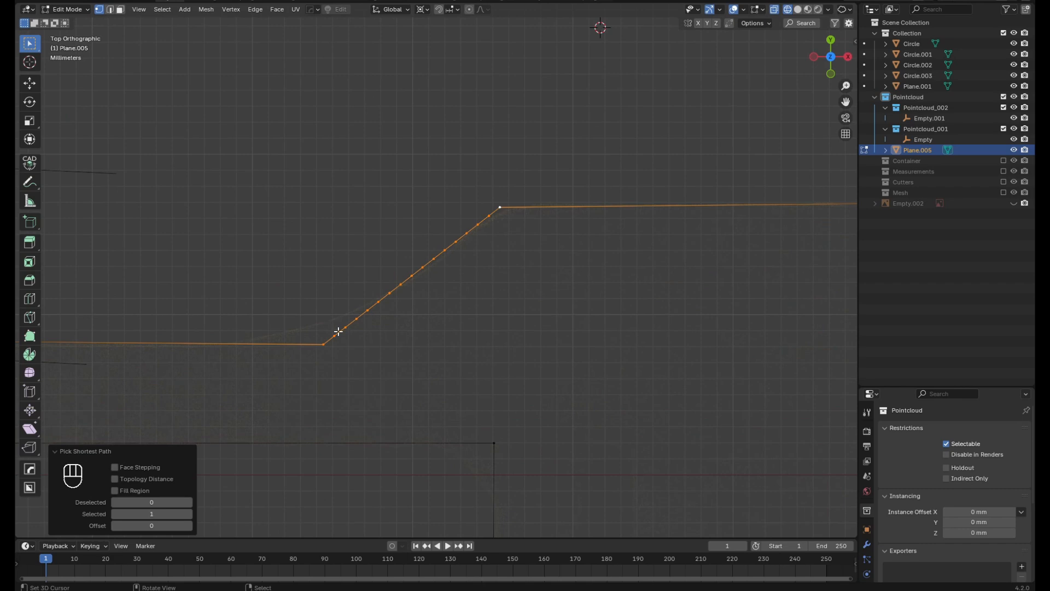
key(q)
mouse_move(328, 476)
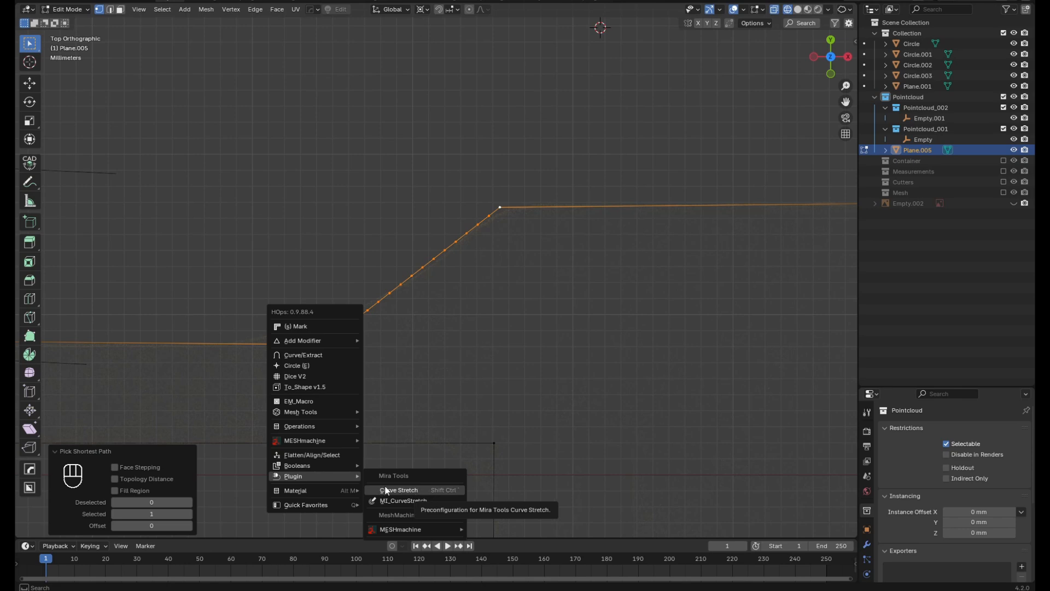
right_click(428, 489)
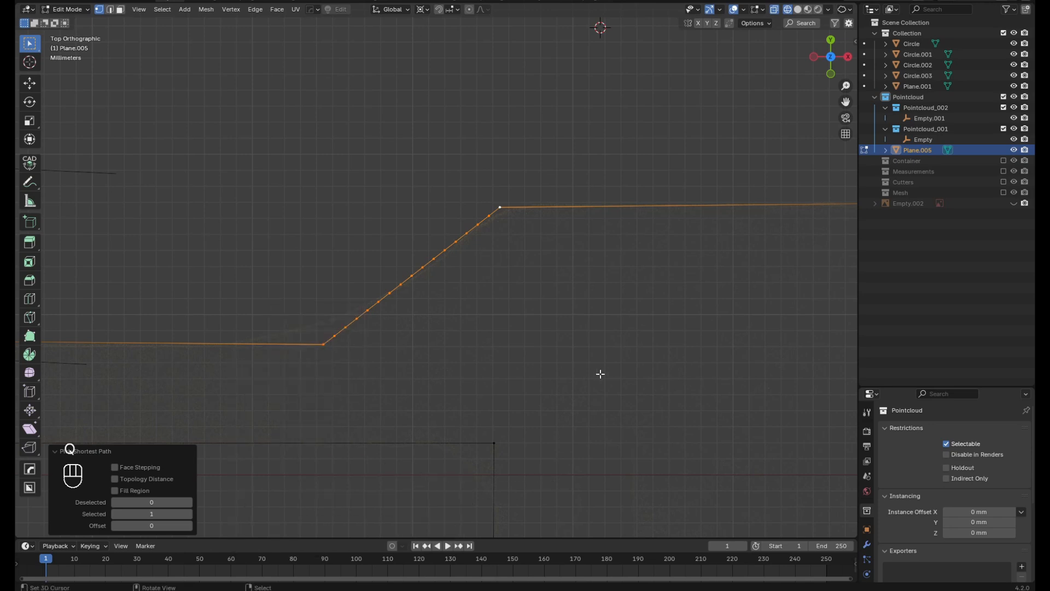
key(q)
scroll(507, 356, down, 3)
scroll(503, 358, up, 3)
scroll(438, 363, down, 3)
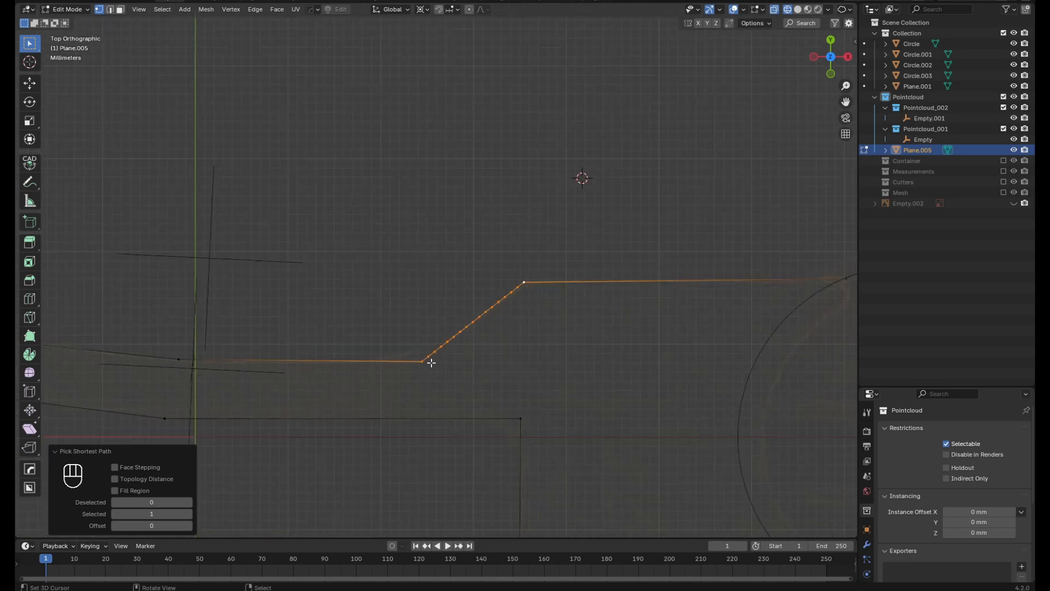
scroll(431, 362, up, 3)
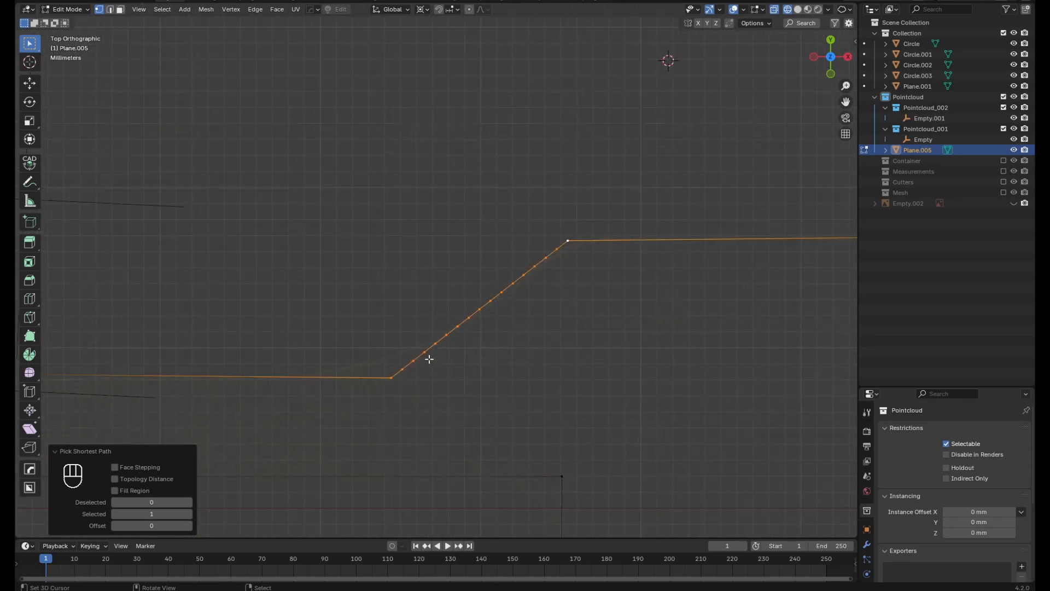
Bend the selected slope with a Mira curve stretch using 3 points, moving its lower end outward and its midpoint onto the scanned curve
key(alt+m)
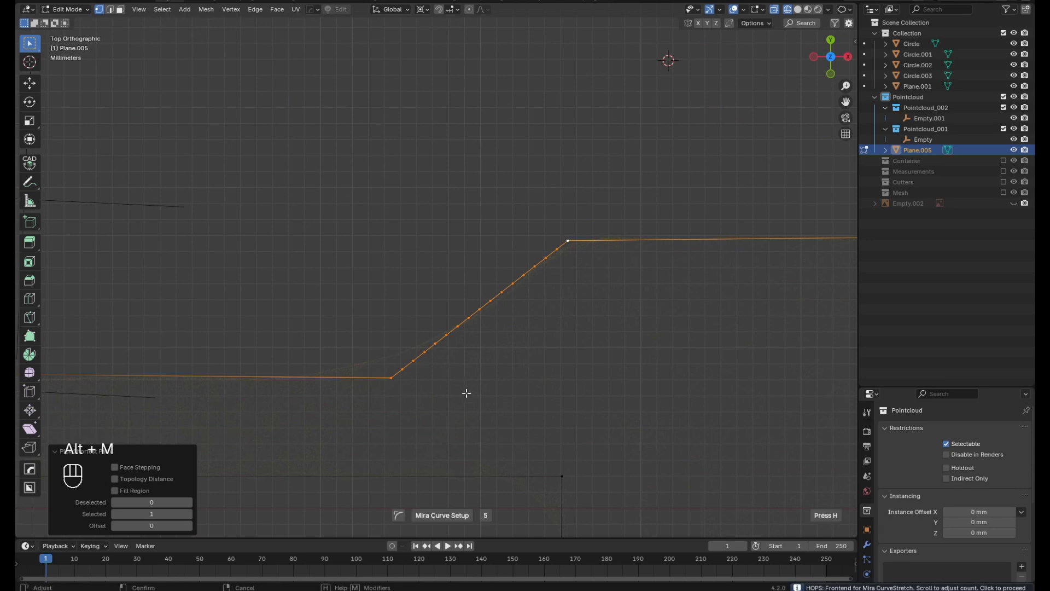
scroll(466, 390, down, 2)
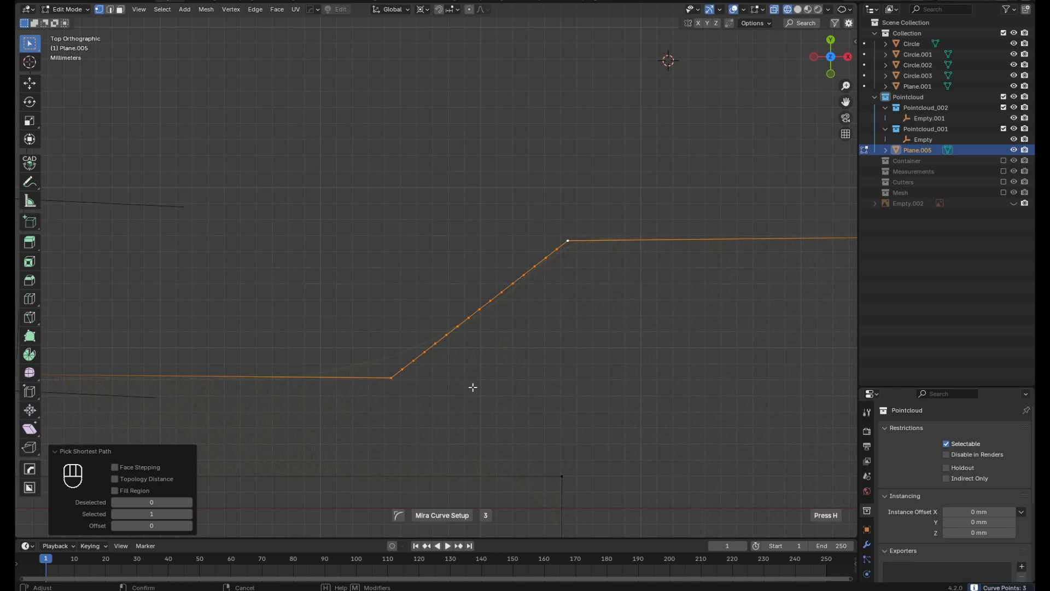
click(473, 387)
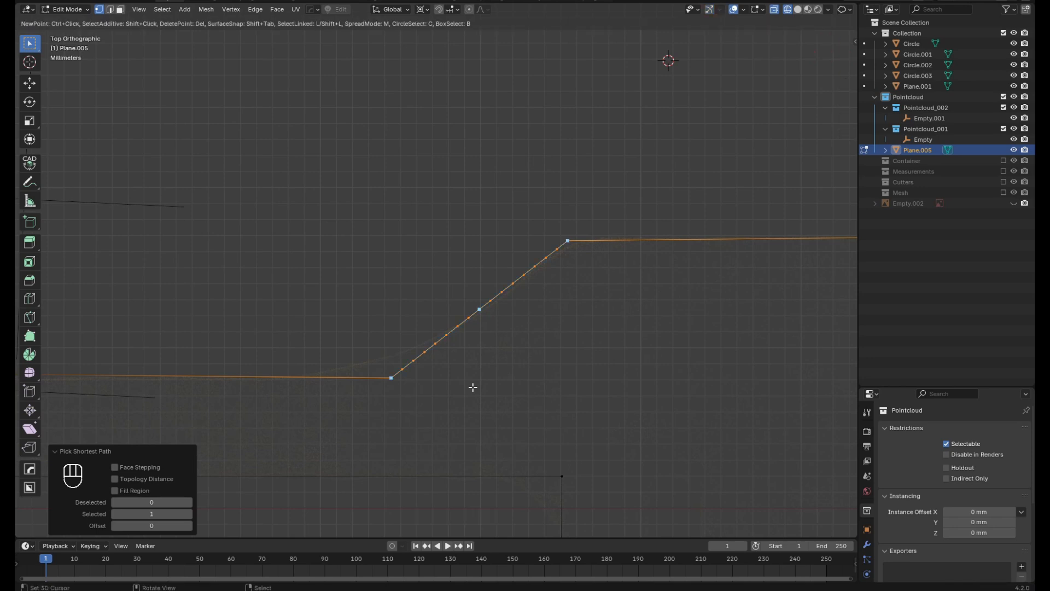
drag(391, 377, 250, 378)
drag(479, 309, 413, 346)
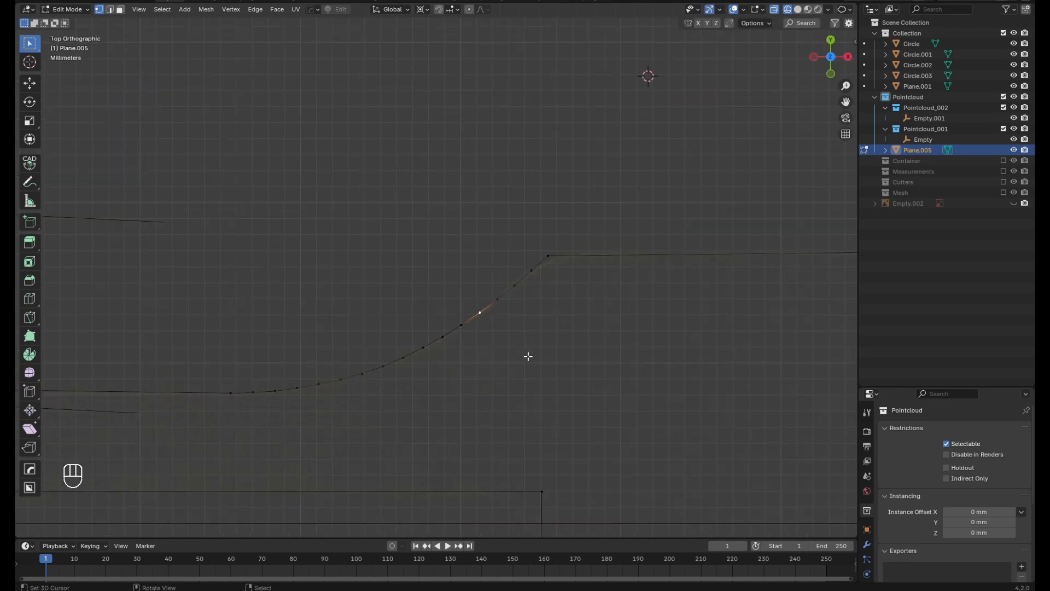
Dissolve eight scattered intermediate vertices along the curved slope, keeping both end vertices
shift+click(516, 285)
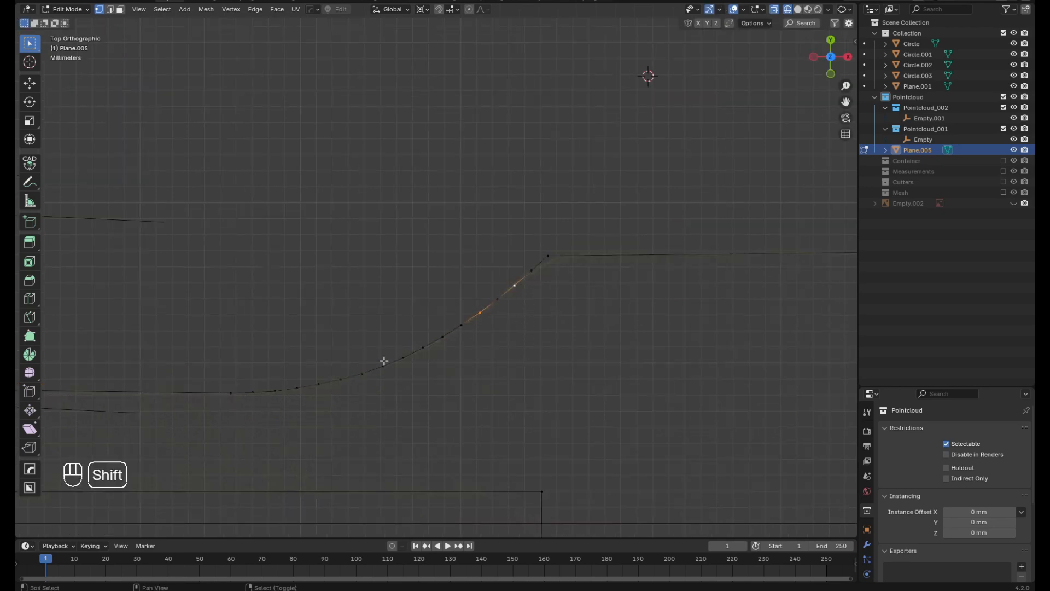
shift+click(362, 373)
shift+click(319, 384)
shift+click(340, 379)
shift+click(403, 358)
shift+click(423, 348)
shift+click(231, 393)
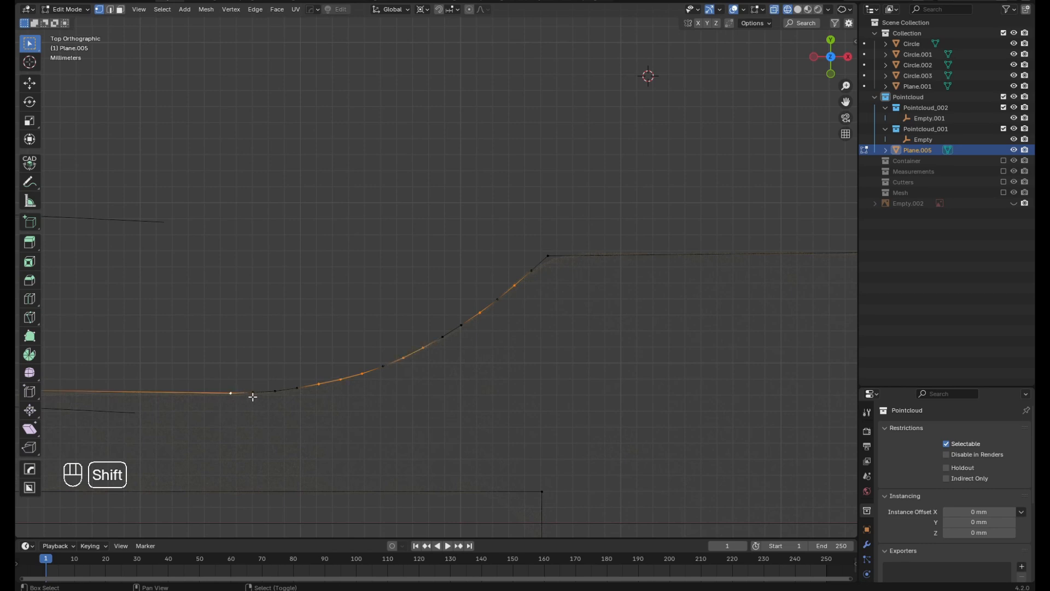
shift+click(231, 392)
shift+click(253, 392)
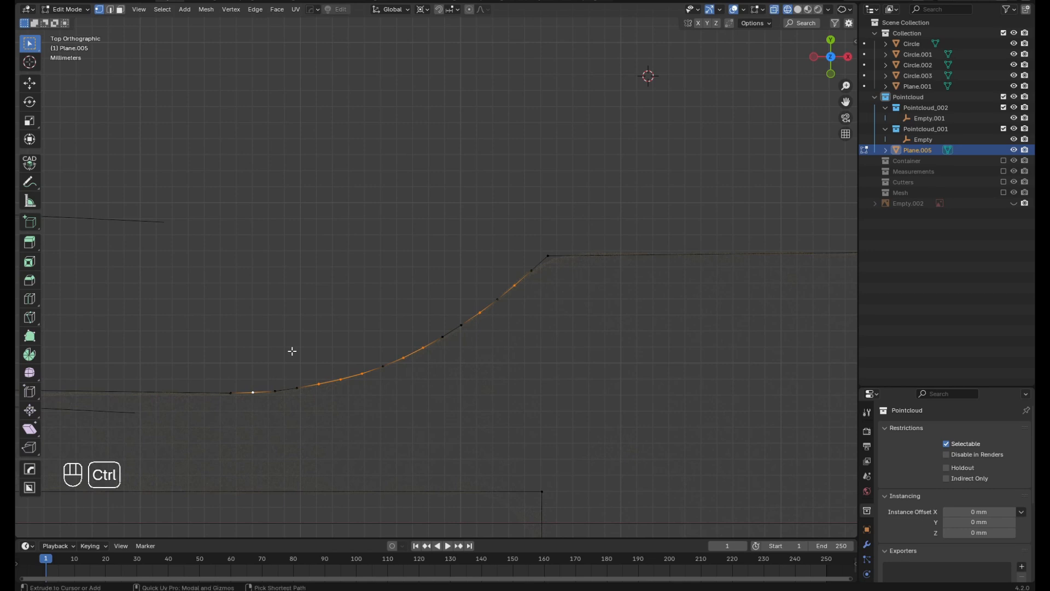
key(ctrl+x)
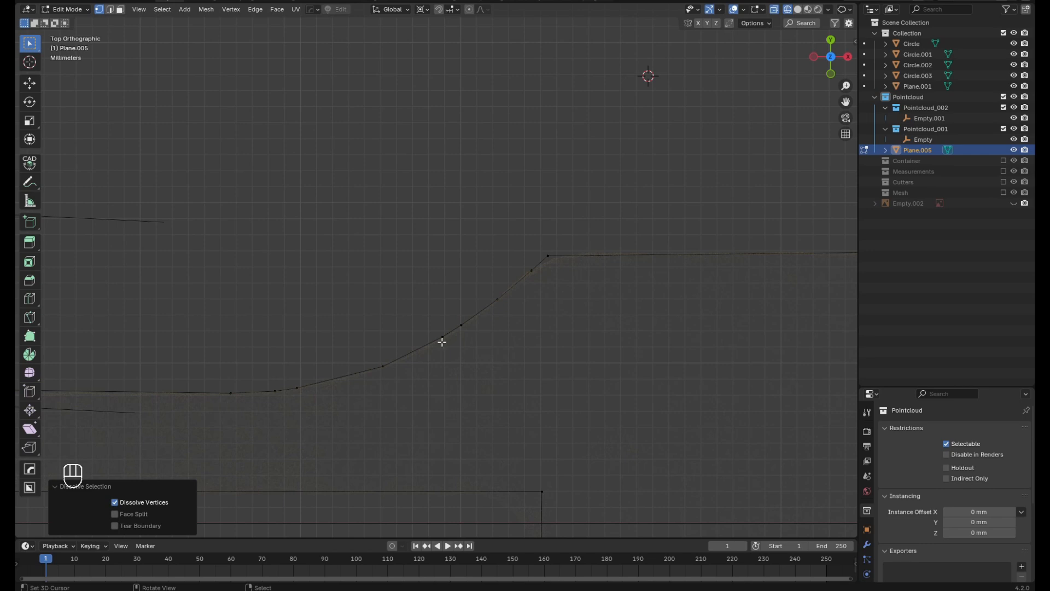
Distribute all vertices of the curved slope evenly between its two ends with LoopTools Space
scroll(534, 272, up, 1)
scroll(601, 271, down, 2)
scroll(546, 269, up, 1)
click(585, 255)
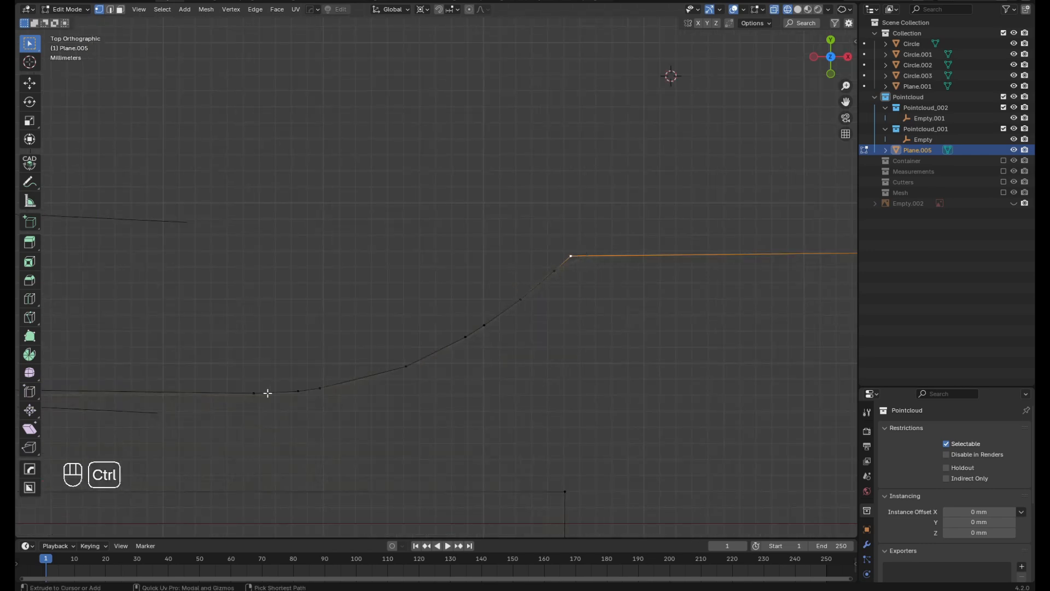
ctrl+click(245, 392)
key(w)
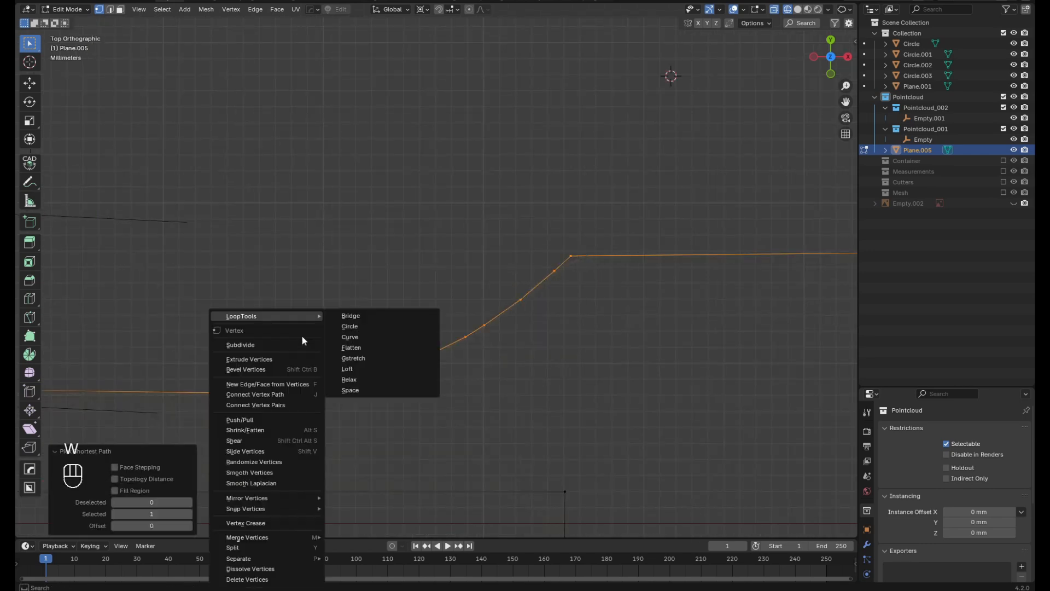
mouse_move(273, 316)
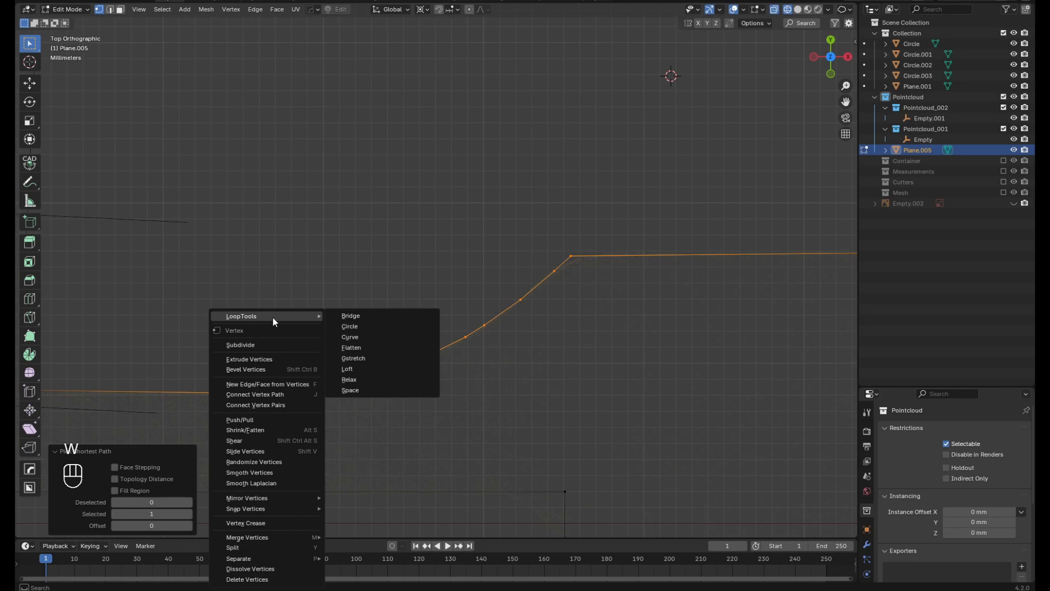
click(350, 390)
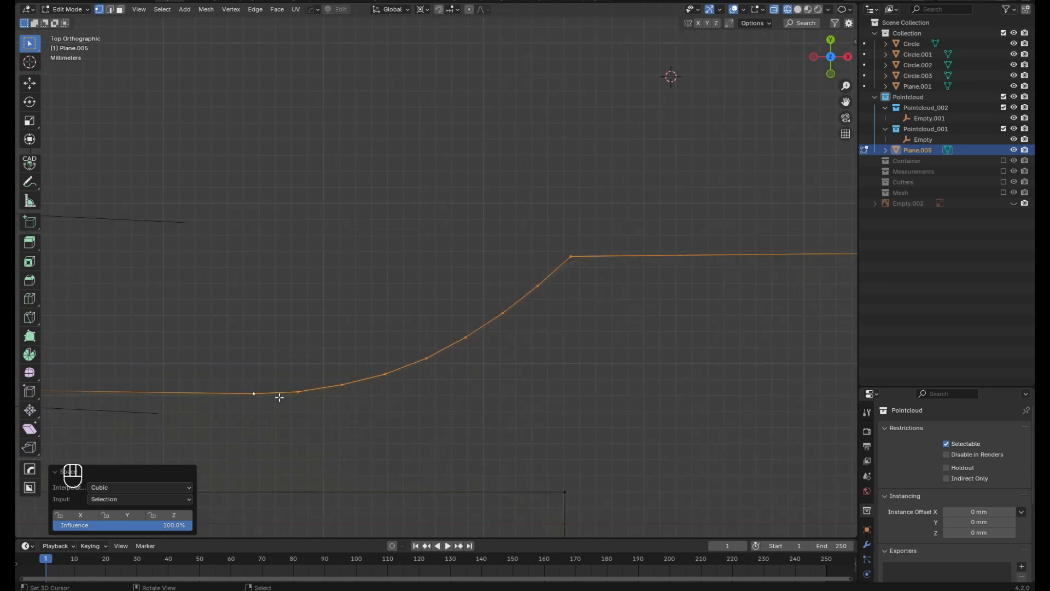
Subdivide the edges between the curve's three lowest vertices and shift them about 0.03 mm in X and 0.07 mm in Y
drag(239, 356, 363, 412)
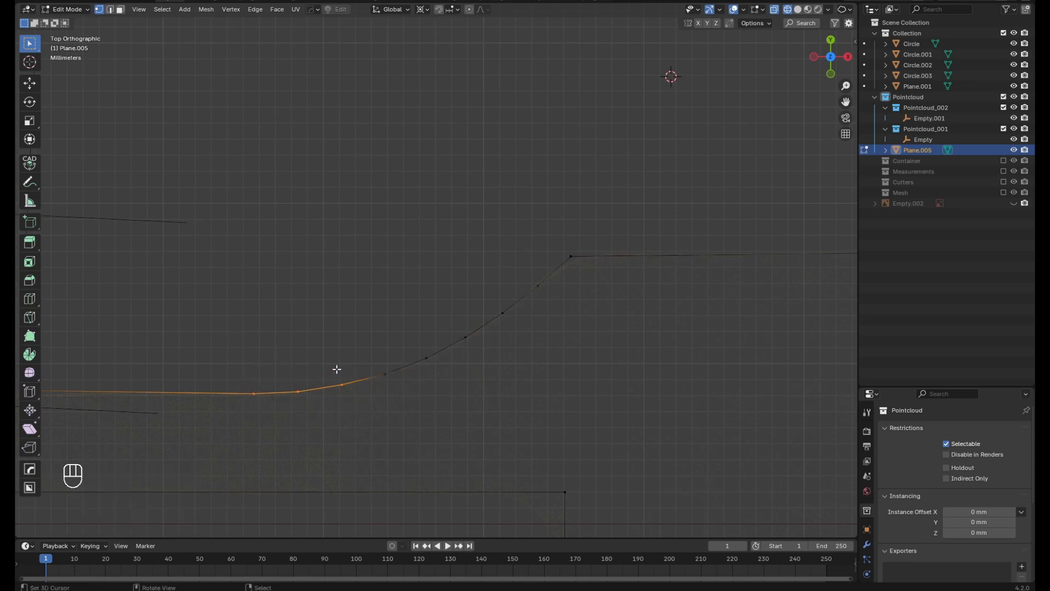
key(w)
click(317, 378)
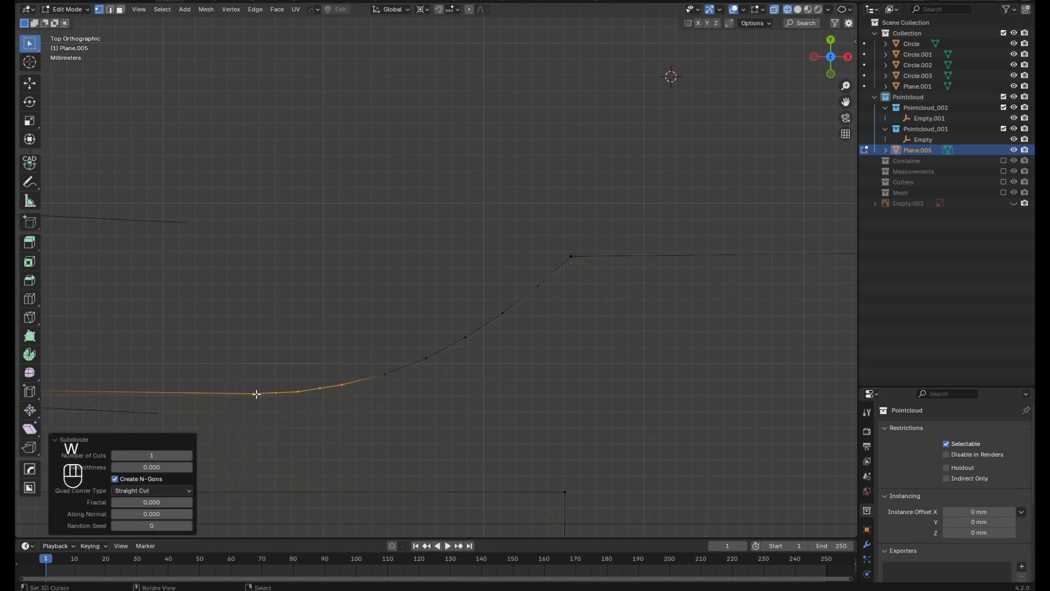
drag(256, 393, 257, 393)
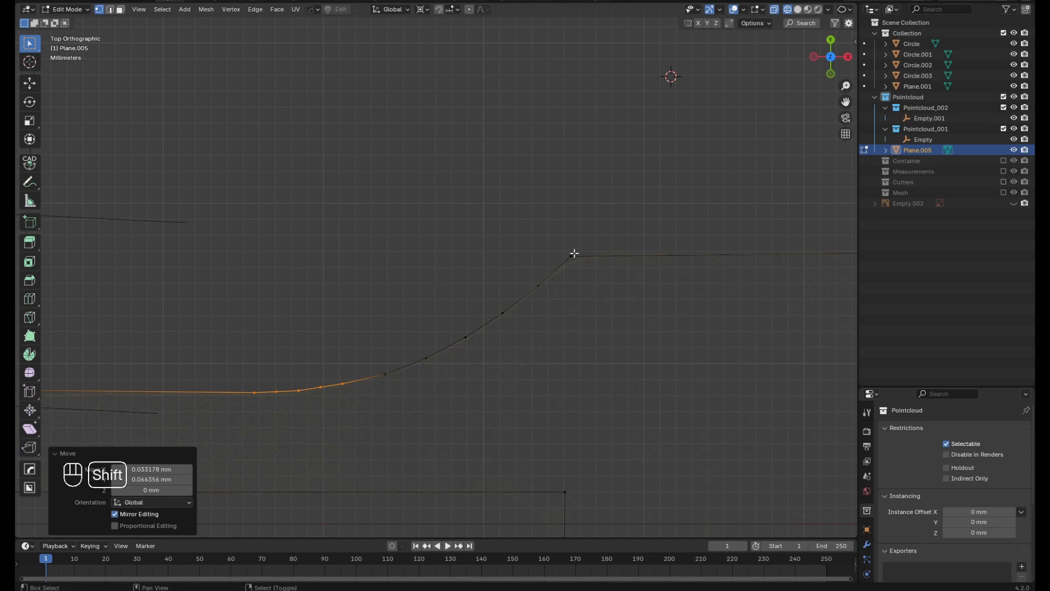
Even out the vertex spacing along the whole subdivided curve again with LoopTools Space
shift+click(572, 254)
ctrl+click(257, 393)
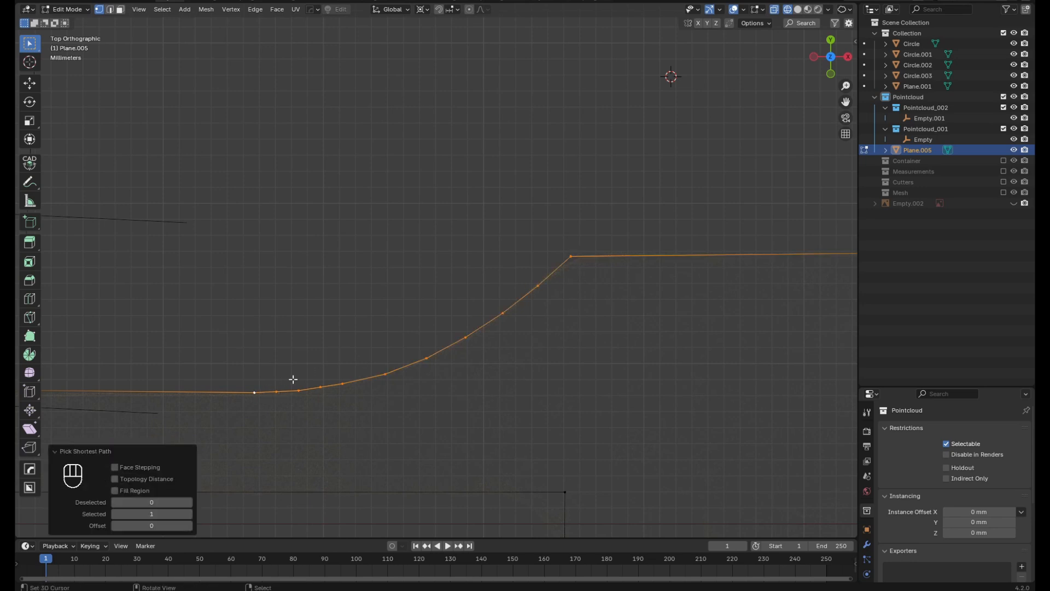
key(w)
mouse_move(255, 315)
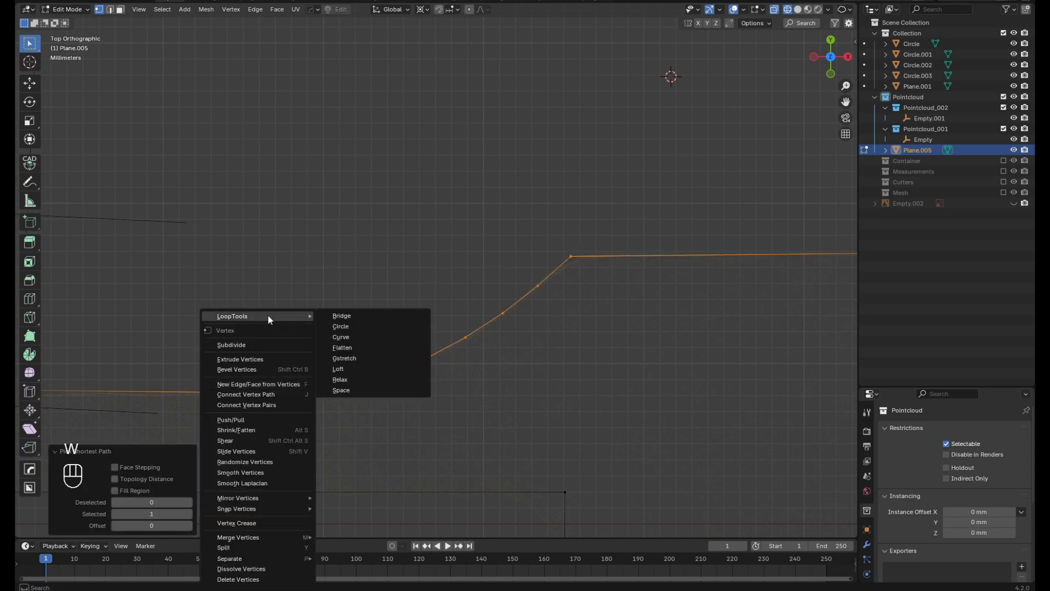
click(386, 392)
scroll(443, 378, down, 1)
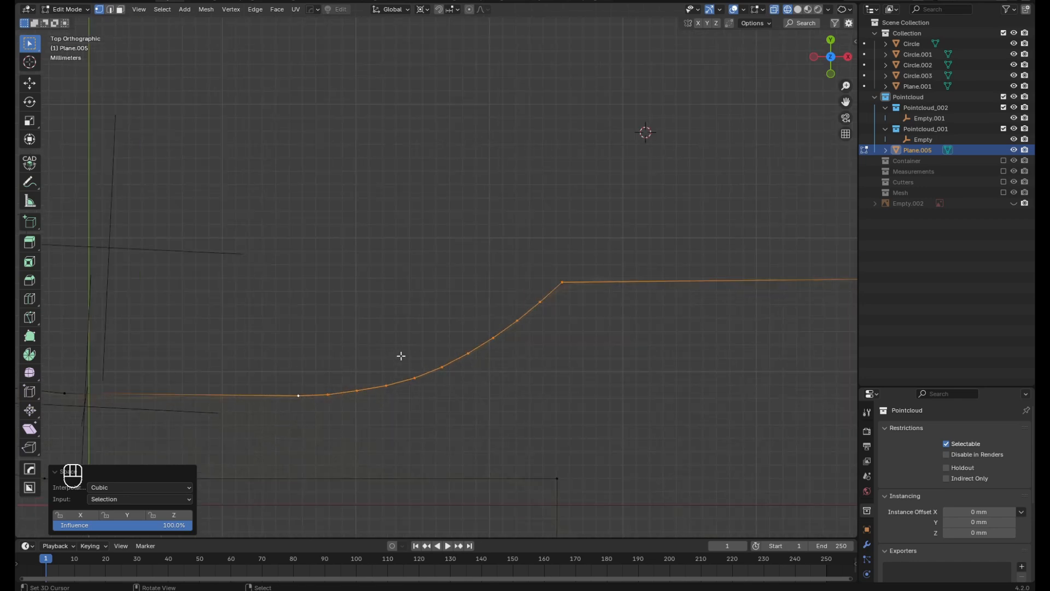
Straighten the selected curve between its two end vertices with LoopTools Gstretch
key(w)
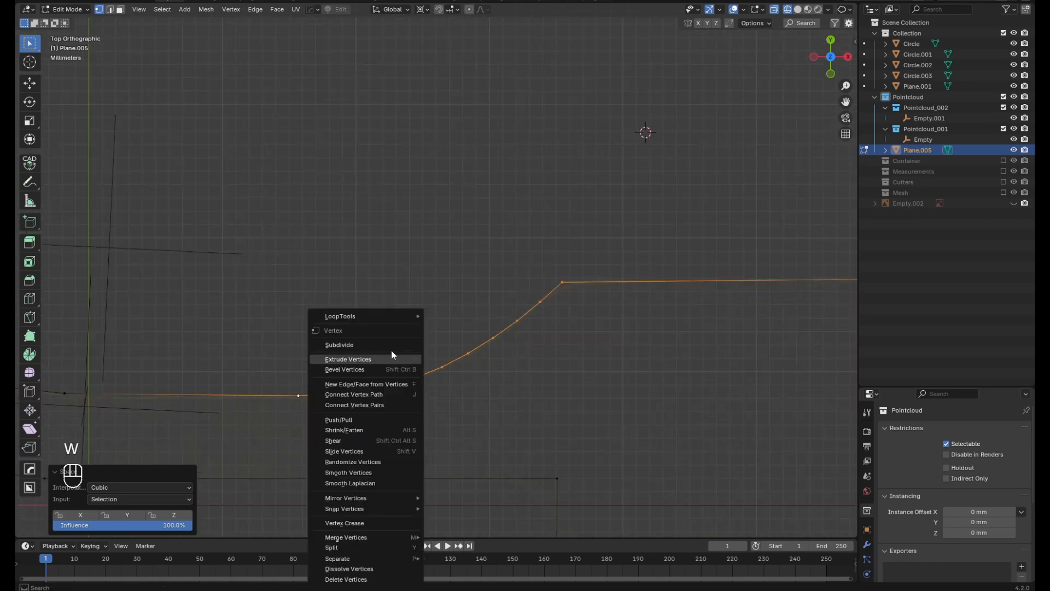
mouse_move(376, 316)
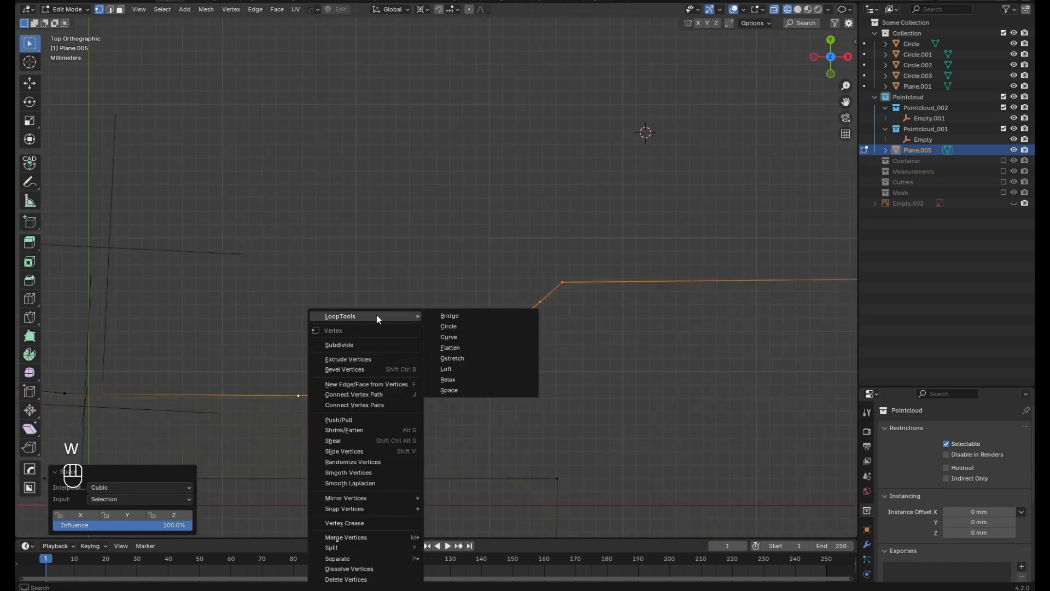
click(455, 358)
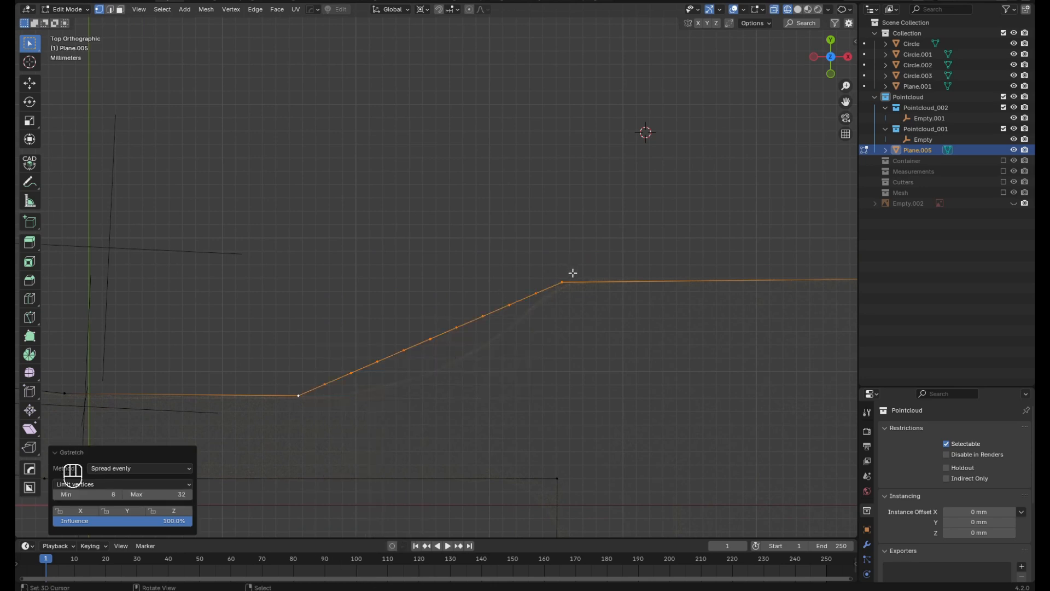
Distort the straightened slope into a zigzag by moving its lower end and two inner vertices up and a third inner vertex down
click(294, 397)
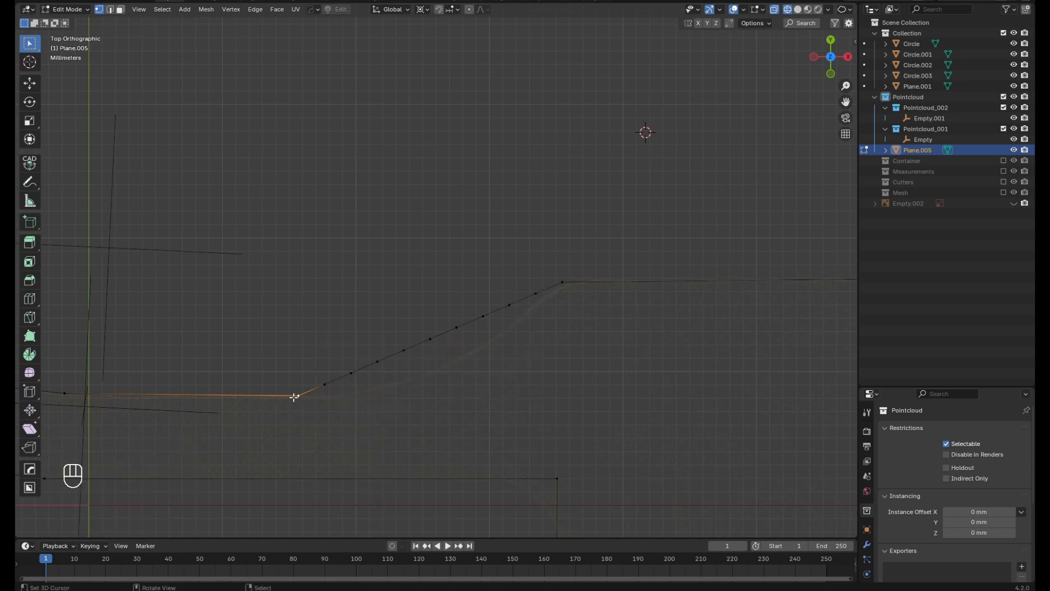
key(g)
click(299, 304)
click(404, 350)
key(g)
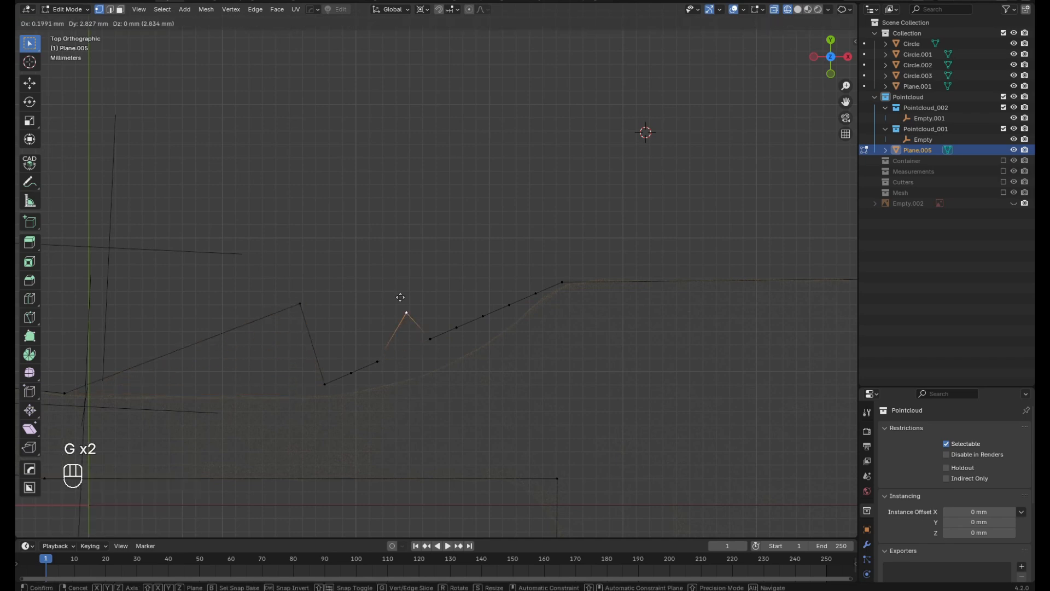
click(407, 263)
click(483, 316)
key(g)
click(512, 388)
click(535, 293)
key(g)
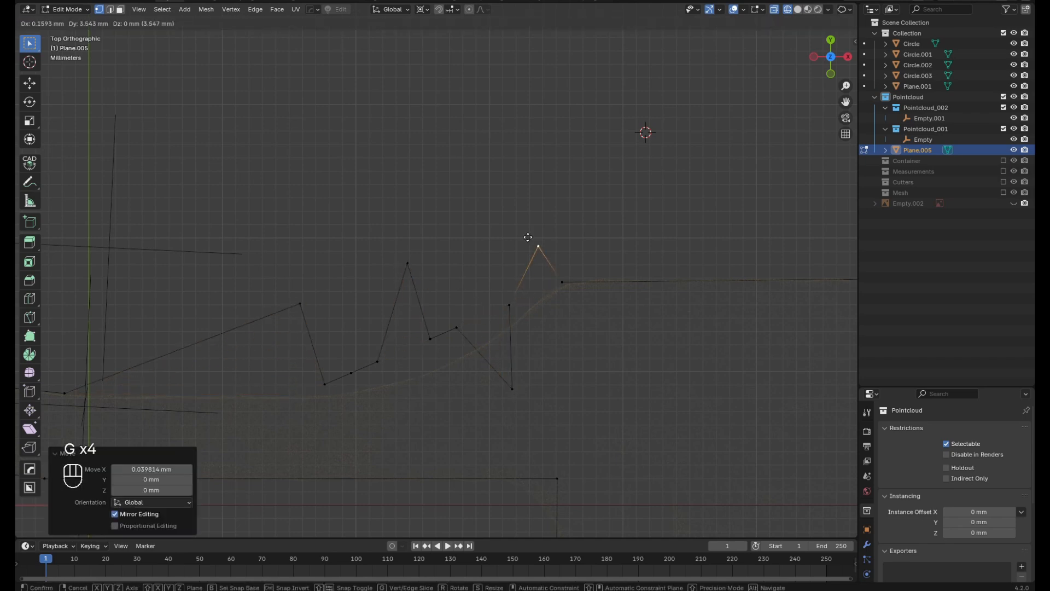
click(539, 245)
Flatten the zigzag vertices into one straight, evenly spaced line with LoopTools Gstretch
click(583, 277)
ctrl+click(300, 304)
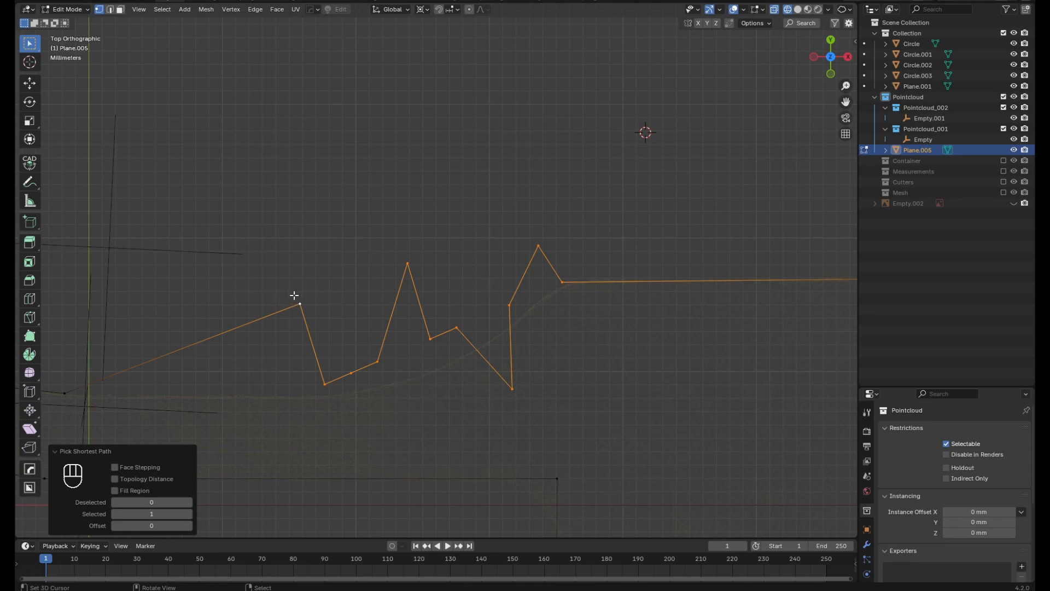
key(w)
mouse_move(298, 290)
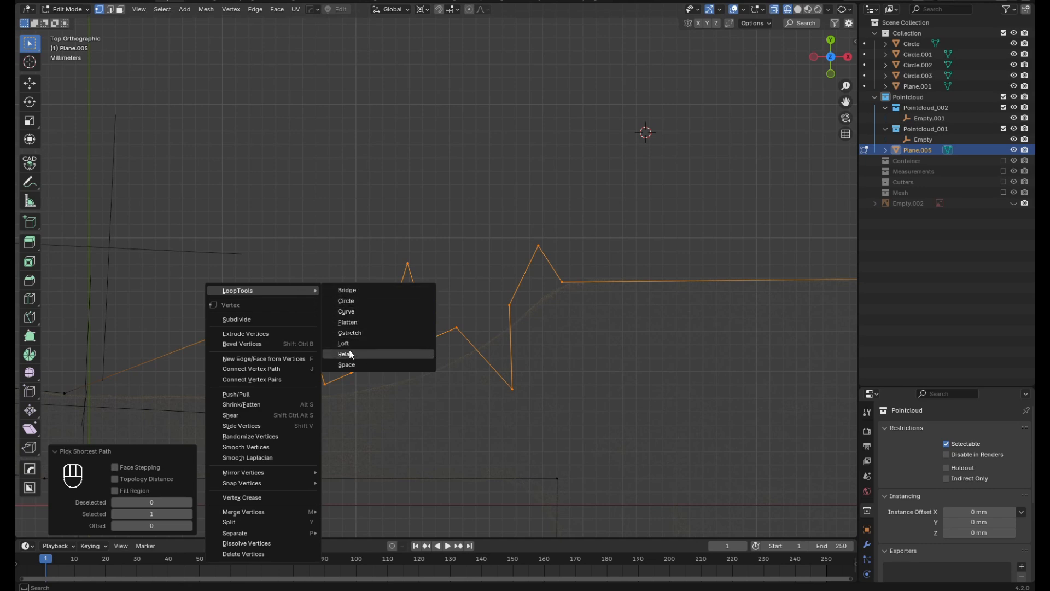
click(350, 333)
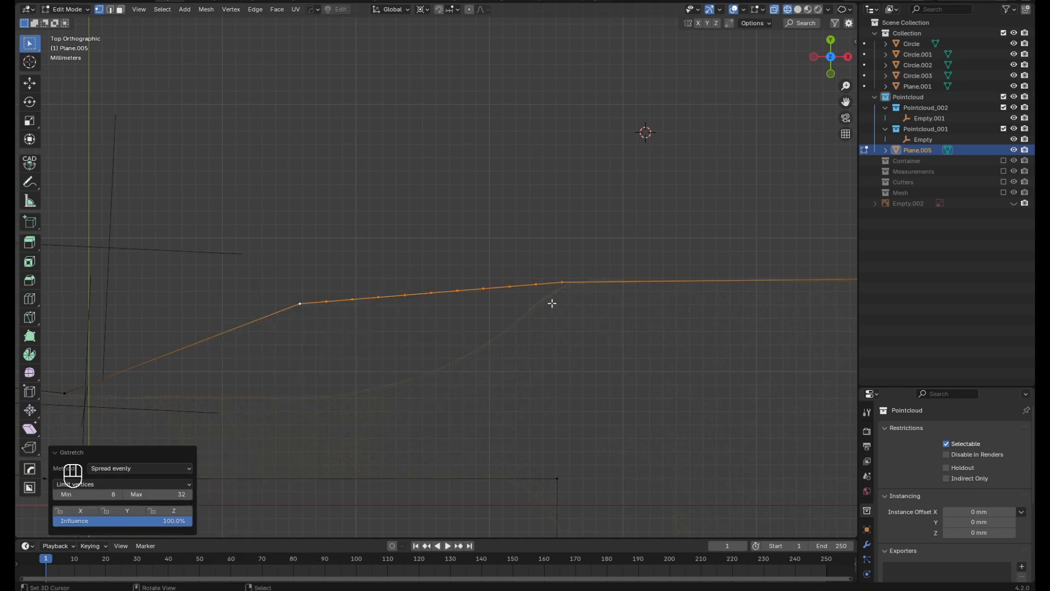
Distort the straight line again by moving two of its inner vertices down and two others near the upper end up
right_click(394, 304)
key(g)
click(436, 383)
right_click(483, 284)
key(g)
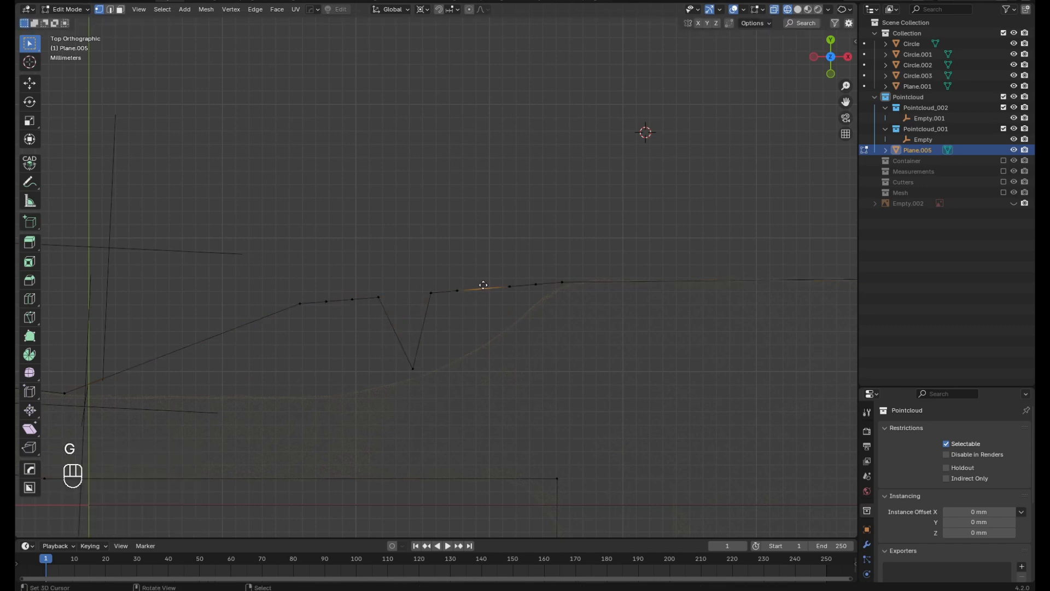
click(499, 222)
right_click(536, 284)
key(g)
click(534, 239)
right_click(431, 292)
key(g)
click(443, 332)
right_click(298, 303)
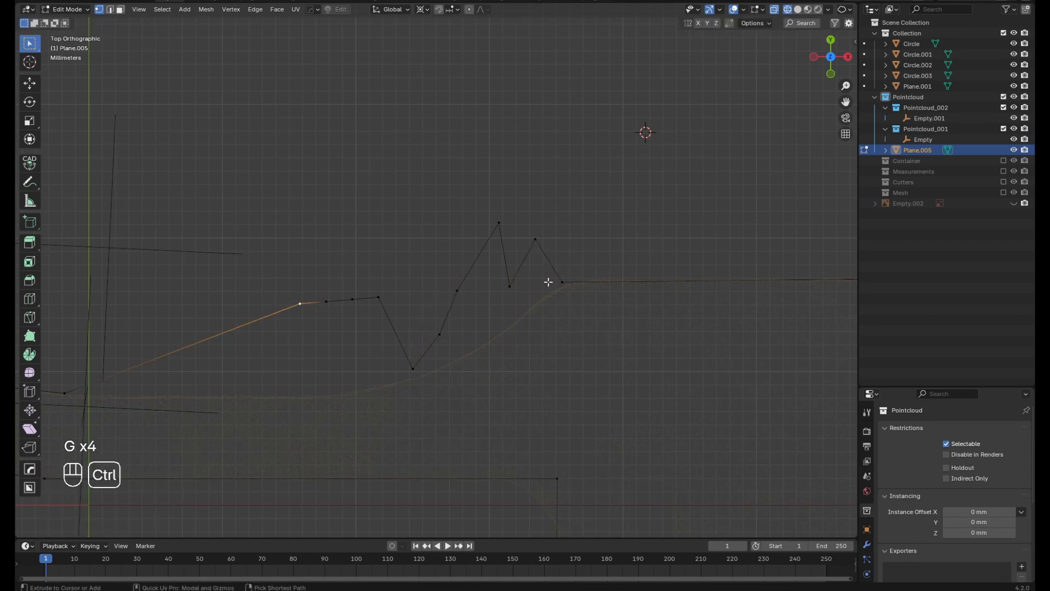
Smooth the zigzag curve up to the slope's top vertex with LoopTools Relax at 10 iterations
ctrl+right_click(548, 282)
key(w)
mouse_move(491, 258)
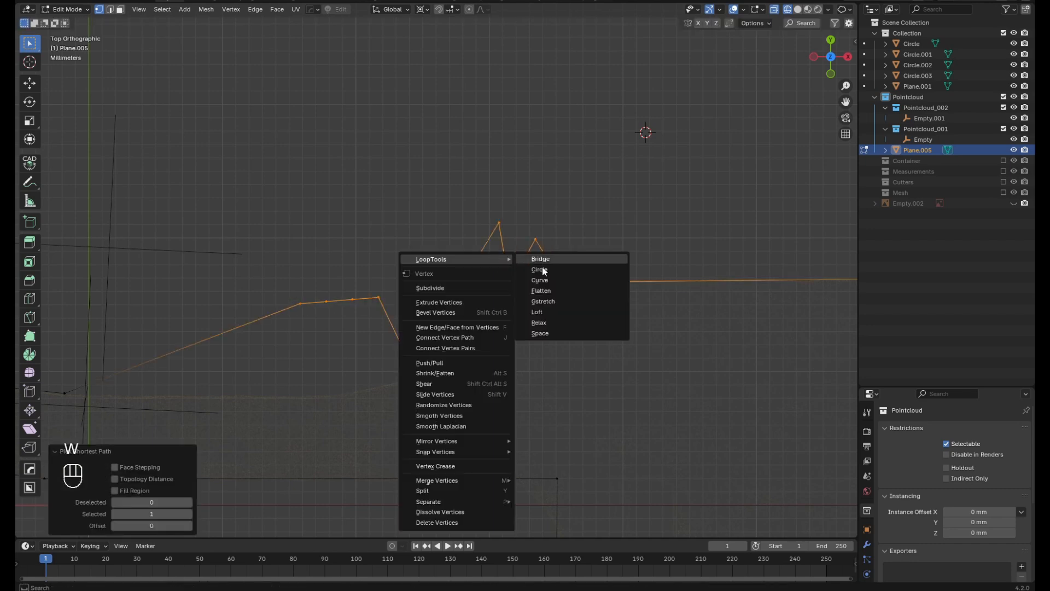
click(549, 323)
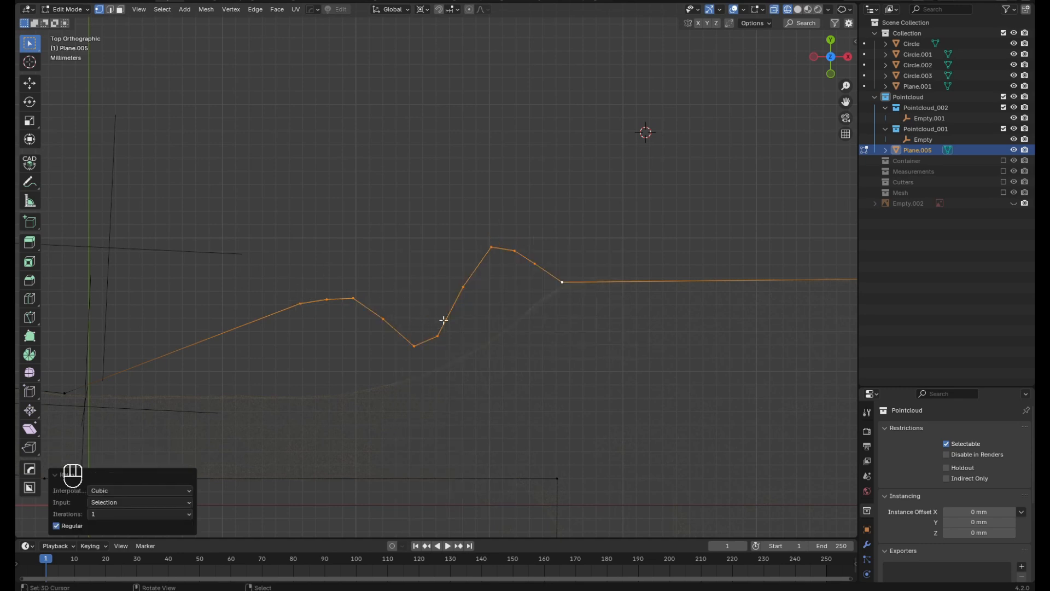
click(136, 513)
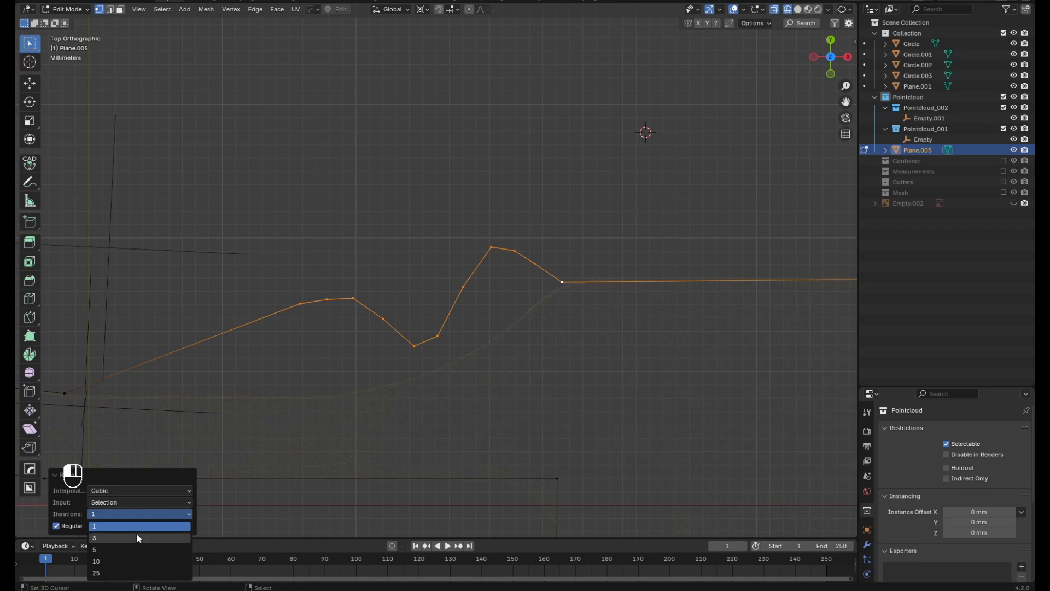
click(137, 535)
click(121, 514)
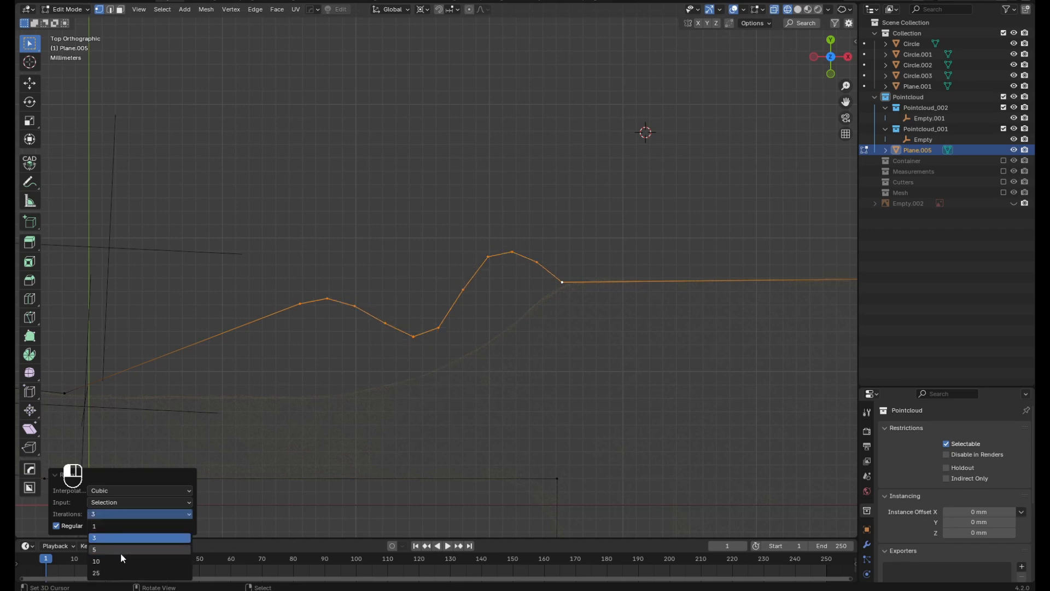
click(126, 553)
click(358, 407)
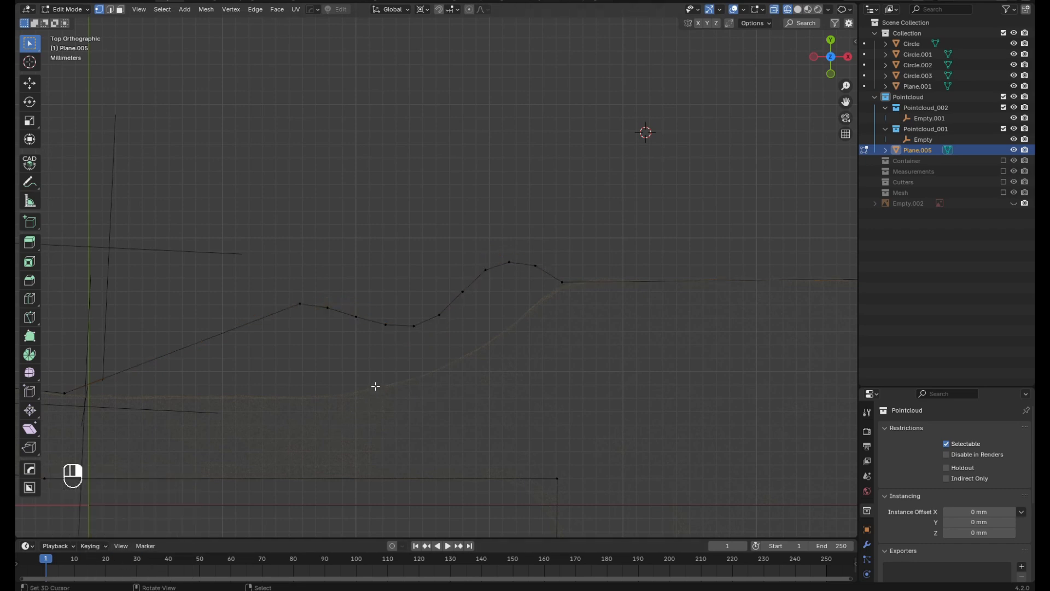
Undo the relaxing, straightening and distortion trials on the right slope, back to its smooth curve following the scan
scroll(346, 396, down, 3)
scroll(431, 365, down, 5)
scroll(429, 368, up, 4)
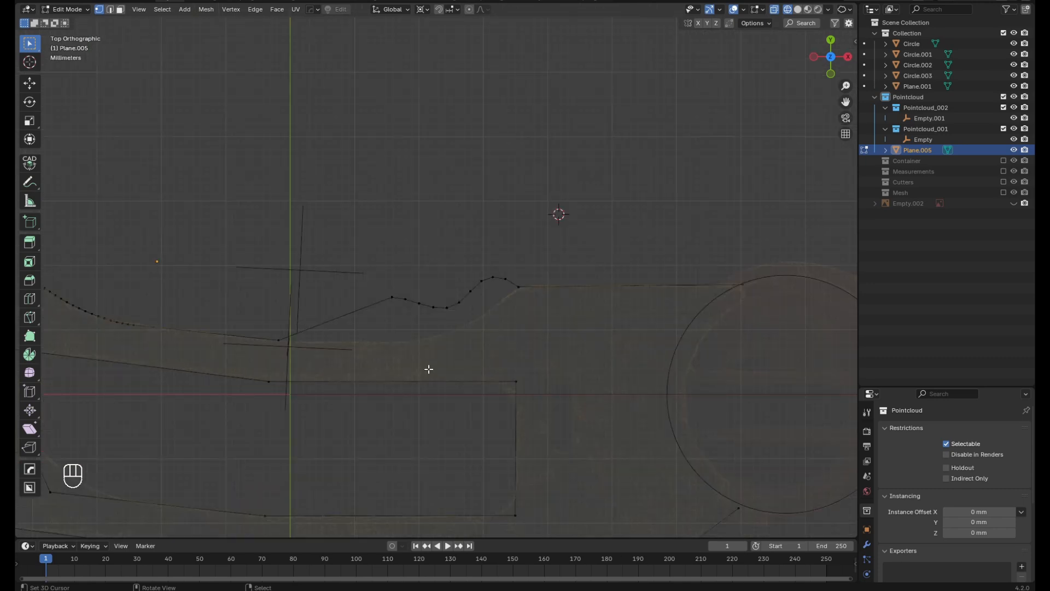
key(ctrl+z)
key(ctrl+z)
key(ctrl+z)
key(ctrl+z)
key(ctrl+z)
key(ctrl+z)
key(ctrl+z)
key(ctrl+z)
key(ctrl+z)
key(ctrl+z)
key(ctrl+z)
key(ctrl+z)
key(ctrl+z)
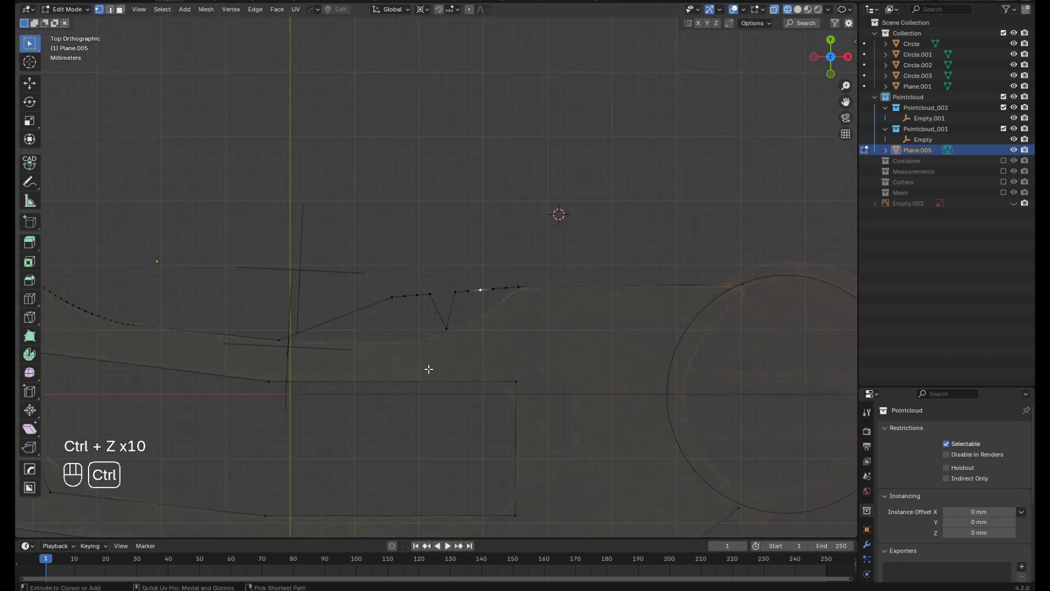
key(ctrl+z)
key(ctrl+z)
key(ctrl+z)
key(ctrl+z)
key(ctrl+z)
key(ctrl+z)
key(ctrl+z)
key(ctrl+z)
key(ctrl+z)
key(ctrl+z)
key(ctrl+z)
scroll(432, 356, up, 1)
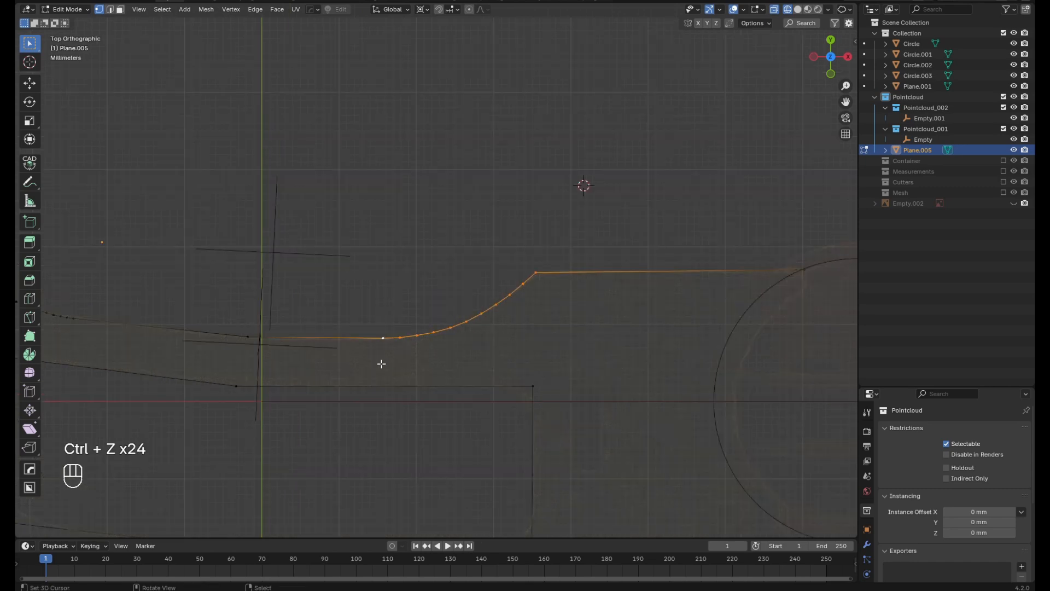
Round the upper and lower corners at the right end of the inner opening with a vertex bevel
scroll(381, 364, down, 1)
shift+middle_drag(677, 306, 591, 324)
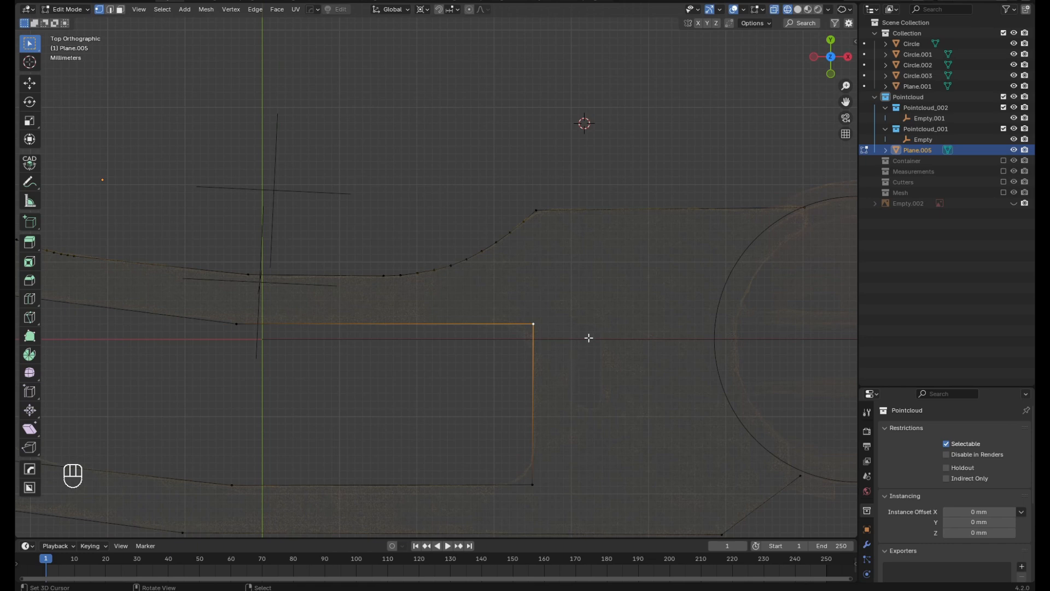
scroll(629, 343, down, 1)
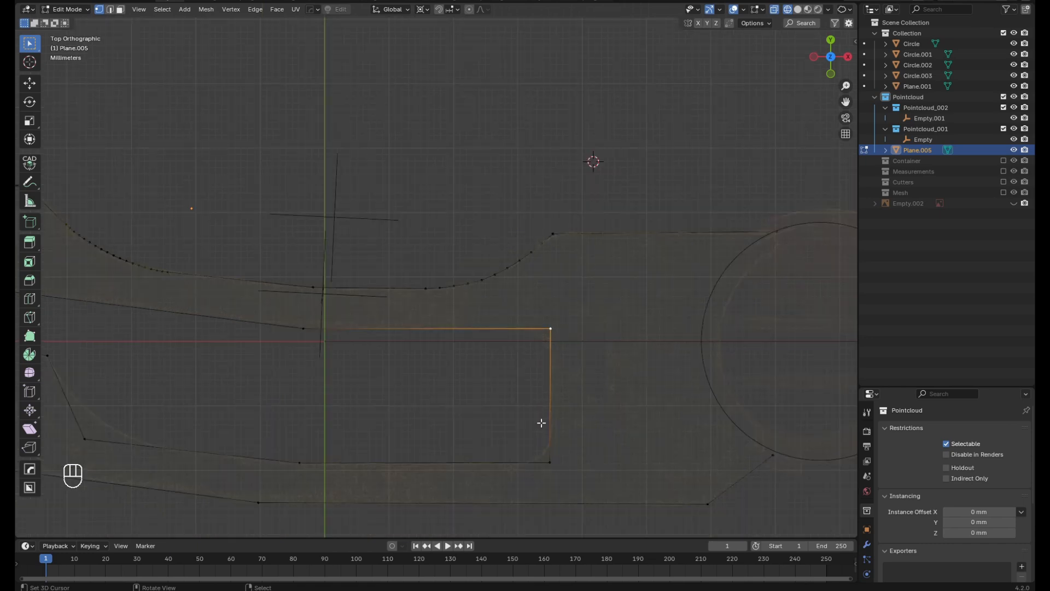
scroll(541, 432, up, 2)
shift+click(559, 468)
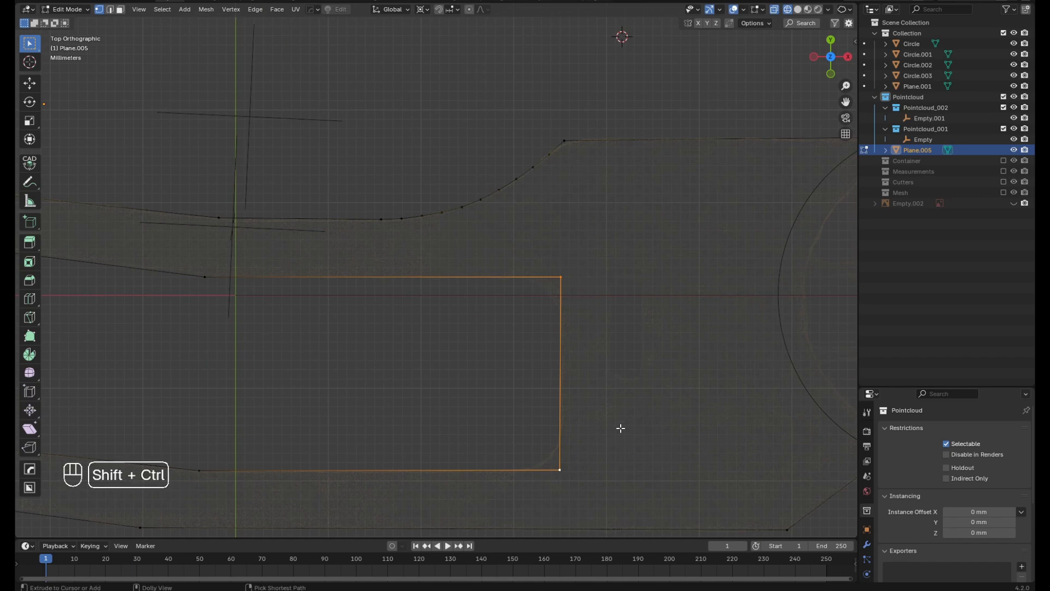
key(ctrl+shift+b)
click(667, 445)
Bevel the lower-left corner vertex of the inner opening into a long curve with 18 segments matching the scan
scroll(299, 393, down, 2)
shift+middle_drag(299, 393, 525, 345)
scroll(522, 348, down, 2)
click(333, 365)
scroll(328, 358, up, 4)
key(ctrl+shift+b)
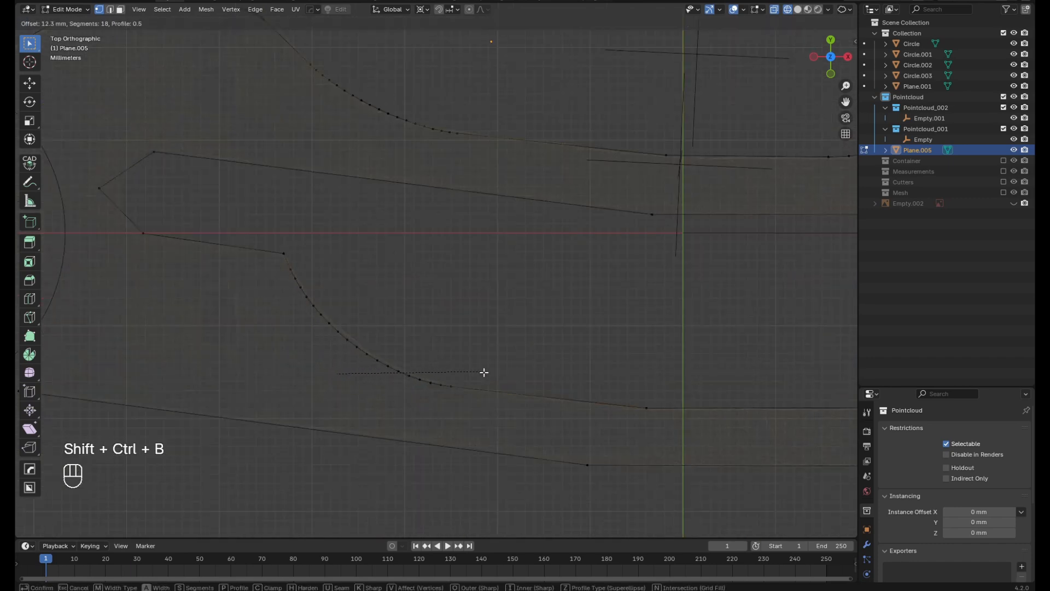
click(492, 375)
Bevel the tip vertex at the left end of the inner opening into an arc
scroll(503, 370, down, 3)
scroll(365, 286, up, 3)
right_click(356, 263)
scroll(353, 254, up, 3)
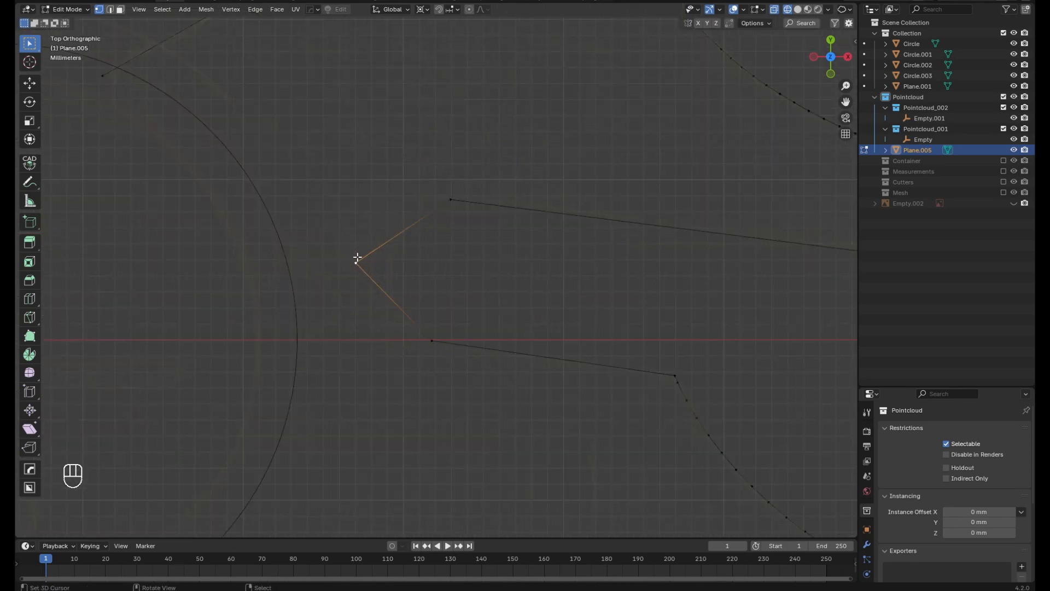
key(ctrl+shift+b)
click(458, 303)
Reshape the arc at the opening's left end with a five-point Mira curve stretch to fit the point cloud
right_click(459, 197)
ctrl+right_click(432, 341)
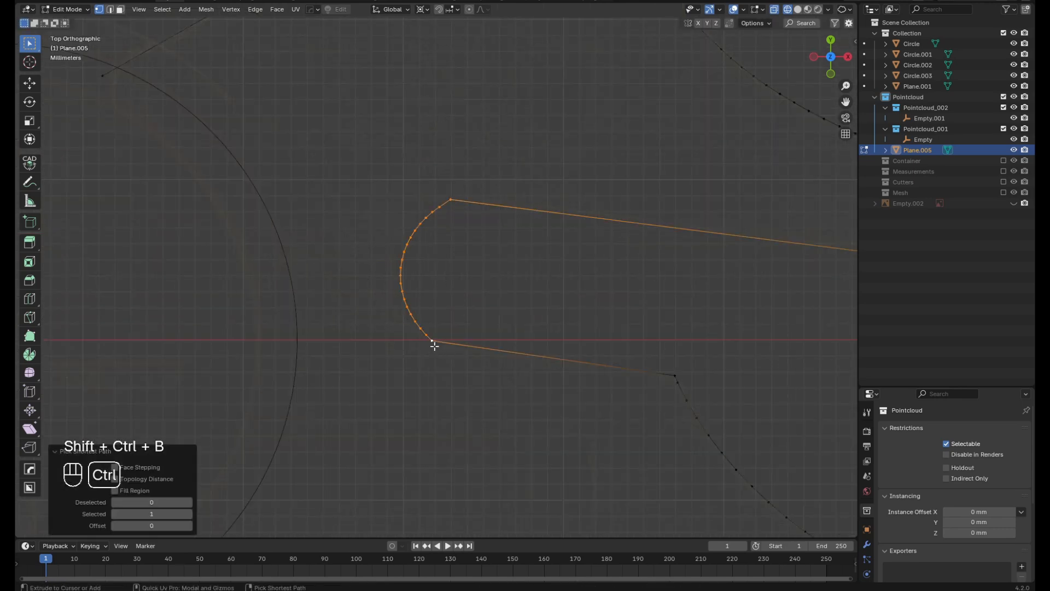
key(alt+m)
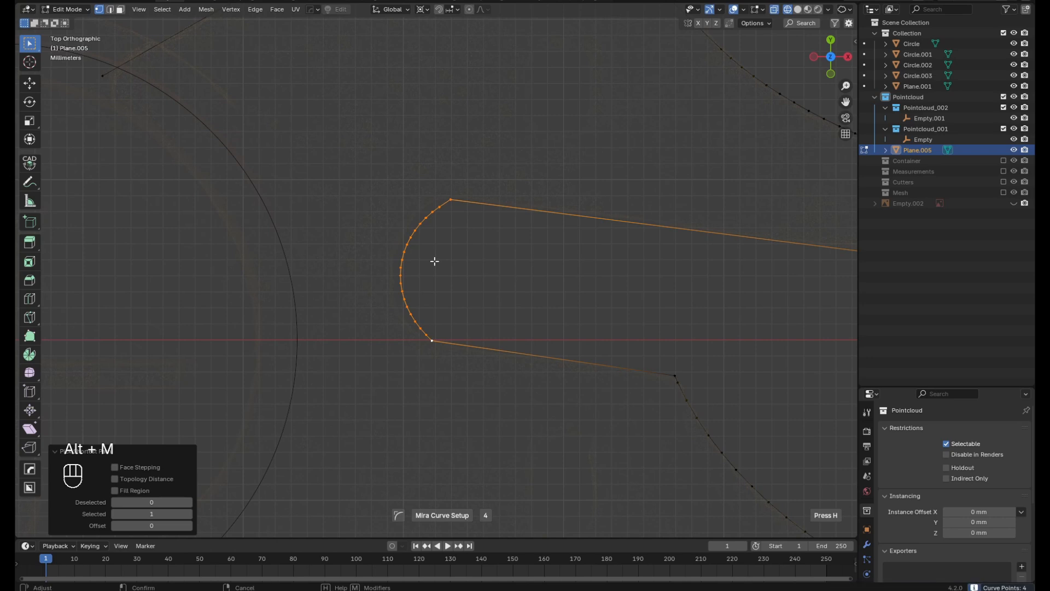
click(434, 261)
scroll(422, 228, up, 2)
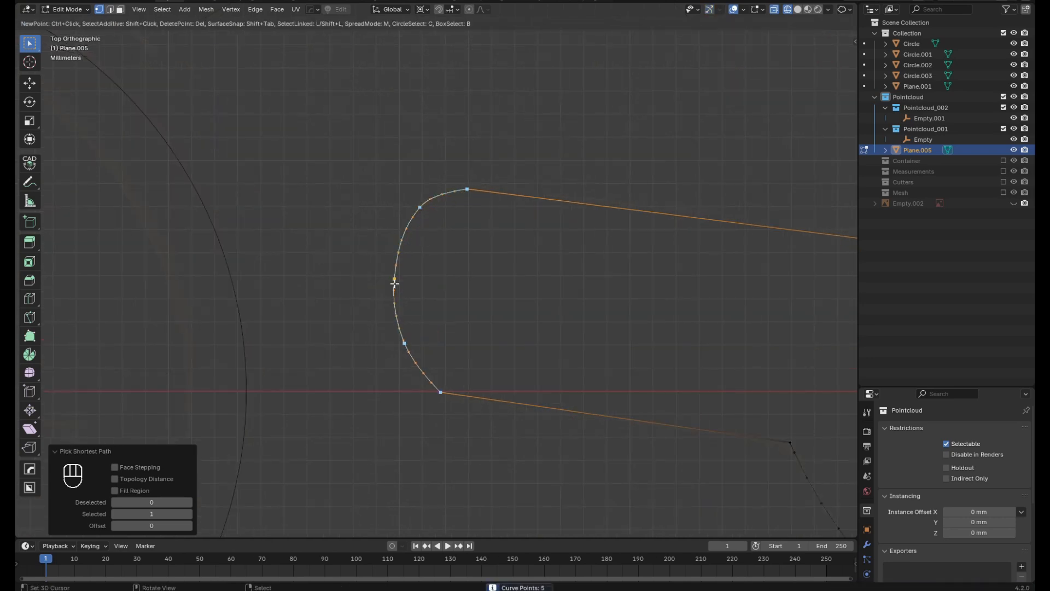
drag(396, 354, 398, 362)
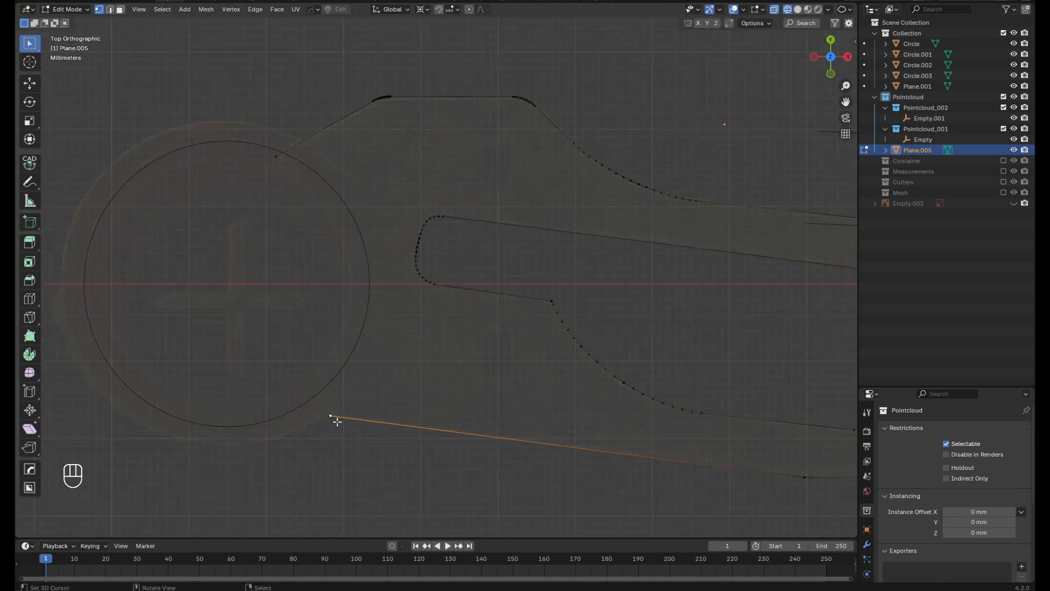
Bevel the bend vertex on the outline's lower edge about 2.7 mm with 5 segments
scroll(285, 378, down, 3)
shift+middle_drag(545, 429, 389, 394)
scroll(389, 395, up, 4)
key(shift+ctrl+b)
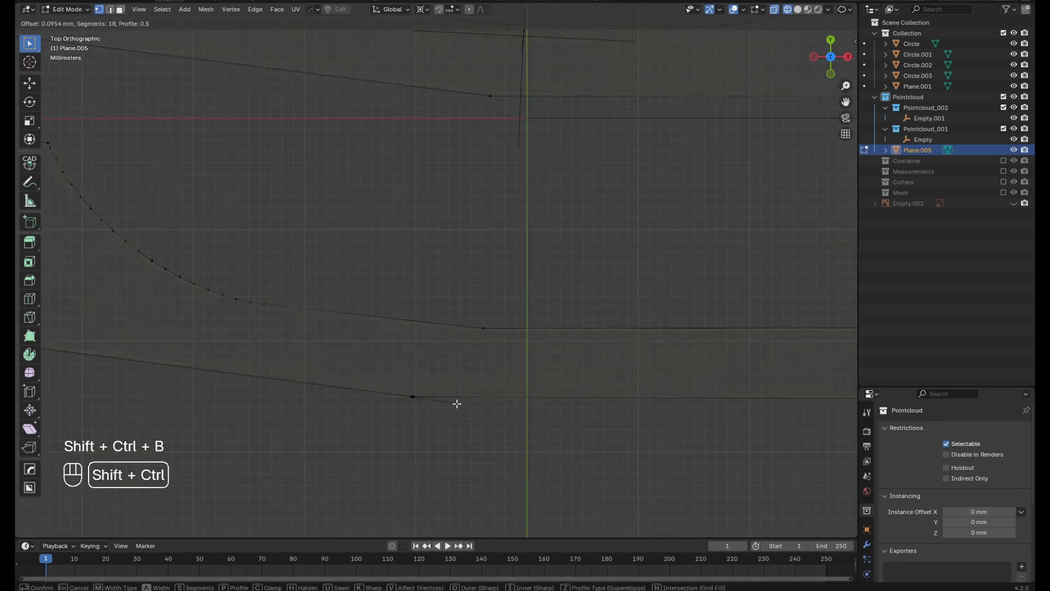
click(459, 435)
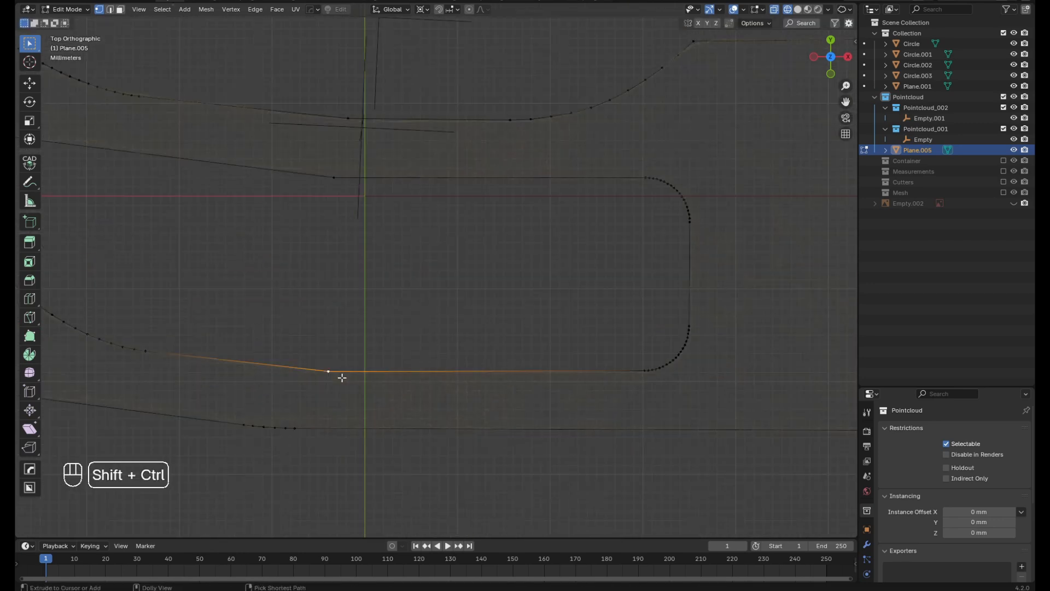
Bevel the bend on the inner opening's lower edge 2.09 mm with 5 segments and bevel the outline's lower-right corner
key(shift+ctrl+b)
click(394, 394)
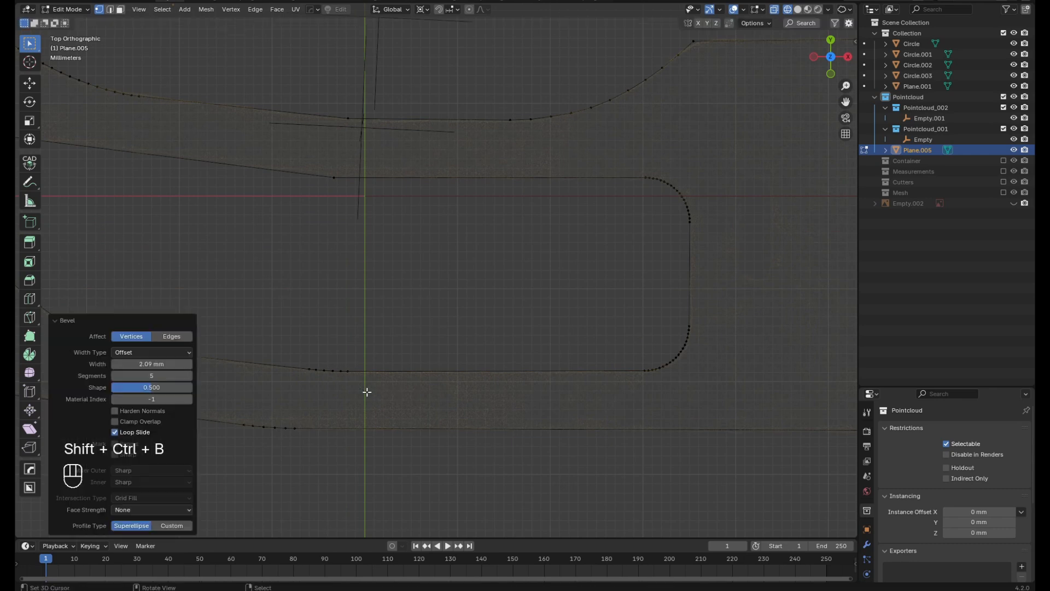
key(shift+ctrl+b)
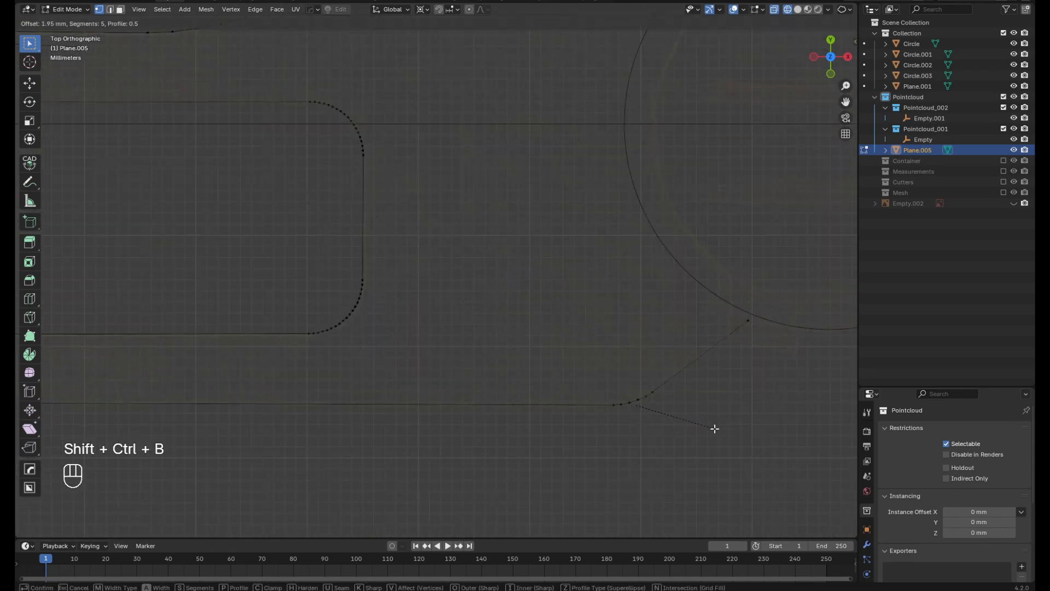
click(714, 428)
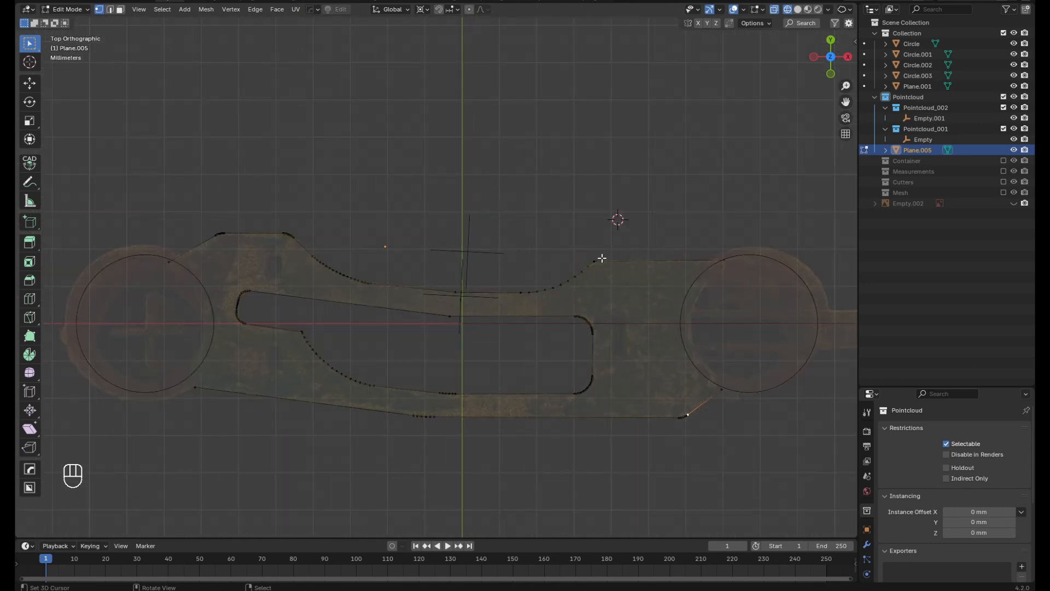
Duplicate the right slope's top vertex above the part and extrude it three times into a zigzag line
click(601, 258)
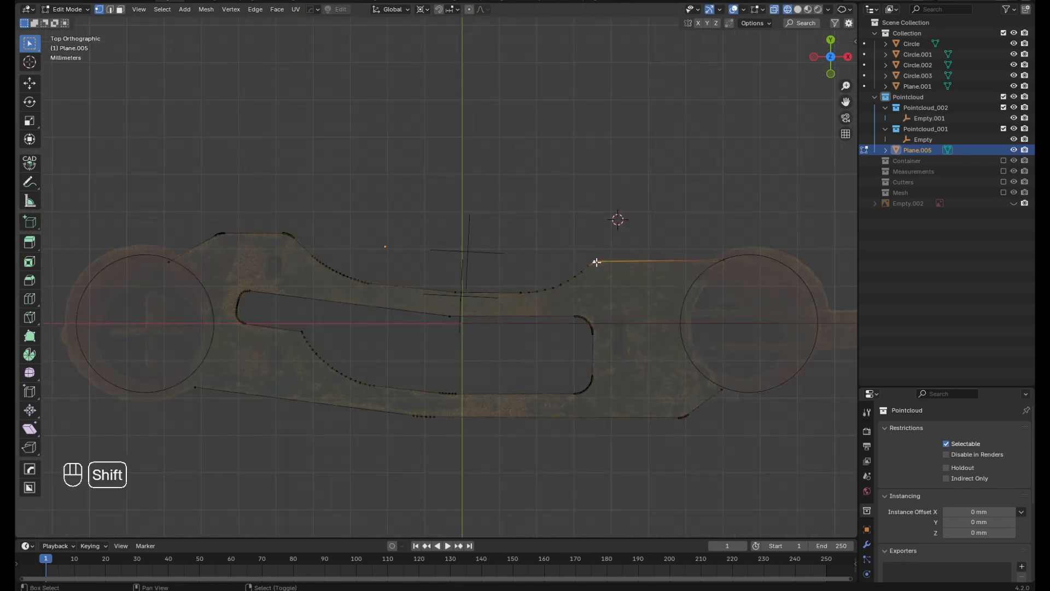
key(shift+d)
click(516, 178)
key(e)
click(683, 124)
key(e)
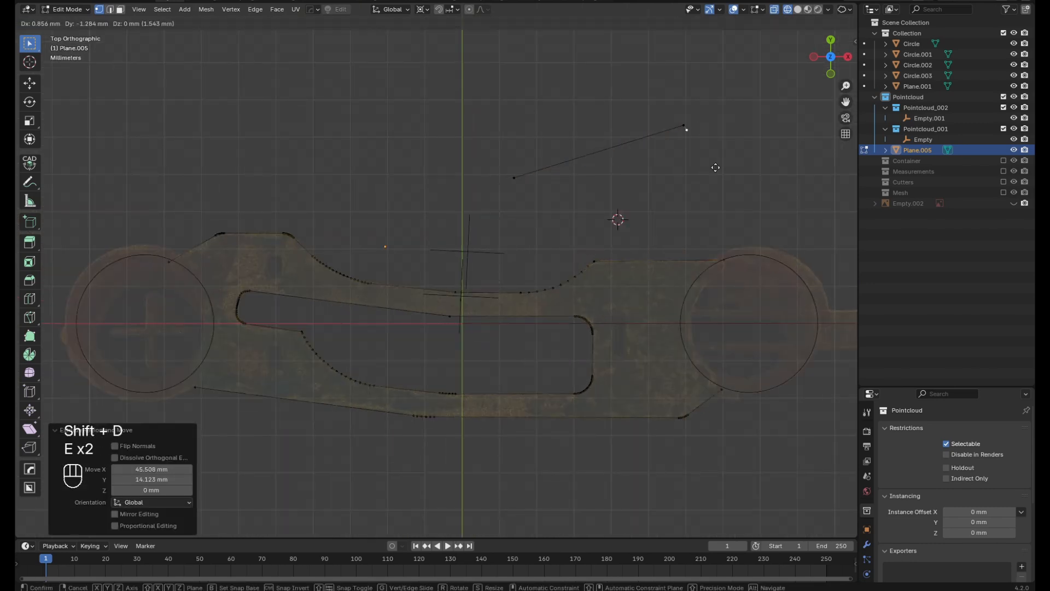
click(763, 211)
key(e)
click(832, 155)
Subdivide the middle segment of the zigzag line repeatedly into many short edges
shift+middle_drag(789, 204, 595, 221)
click(570, 229)
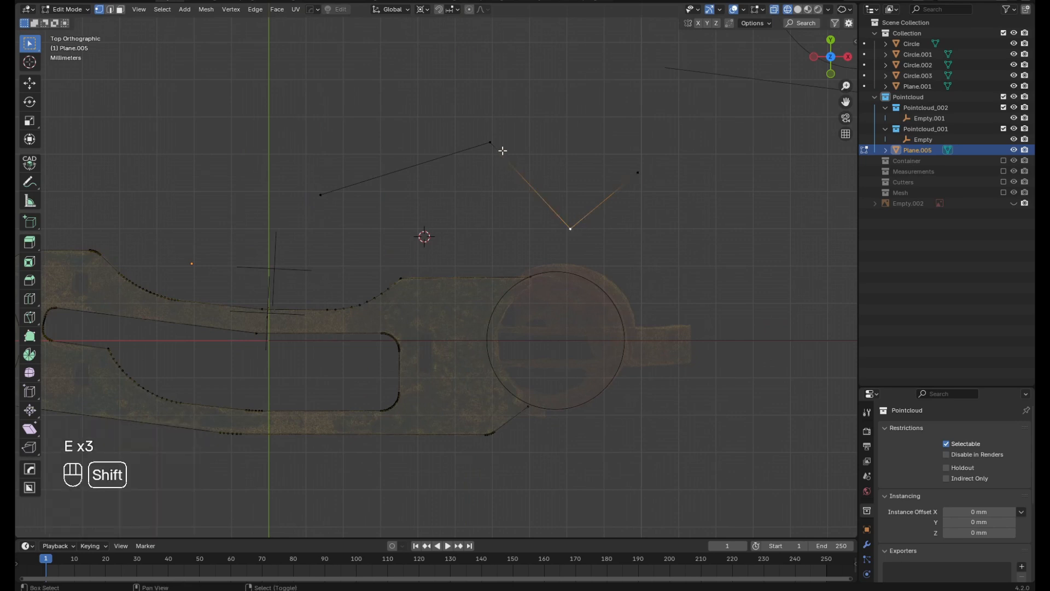
shift+click(490, 143)
key(w)
click(492, 146)
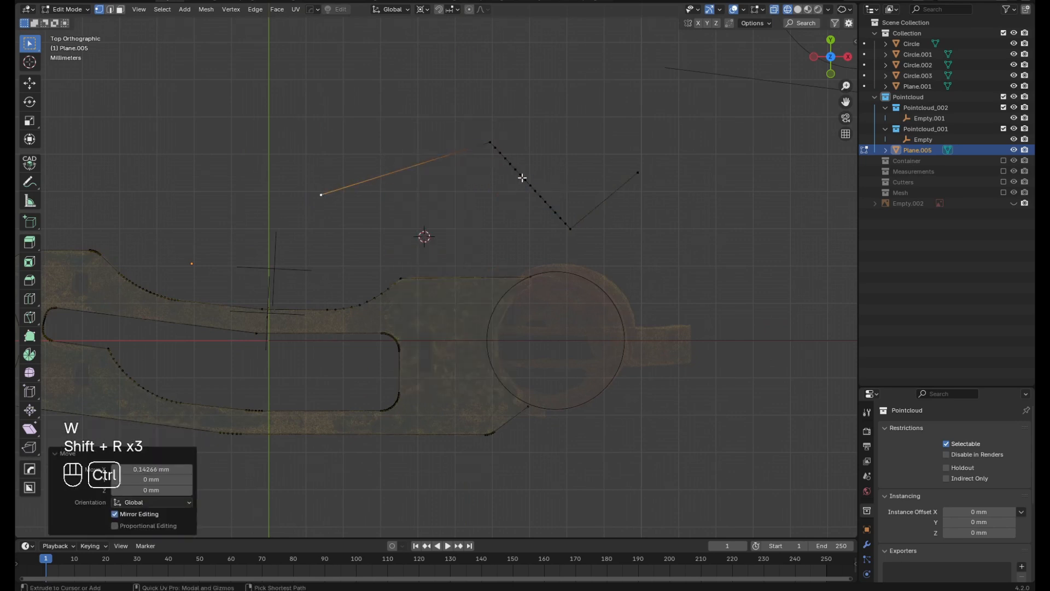
Distribute the whole zigzag's vertices evenly with LoopTools Space and smooth them with LoopTools Relax at 10 iterations
ctrl+click(637, 171)
key(w)
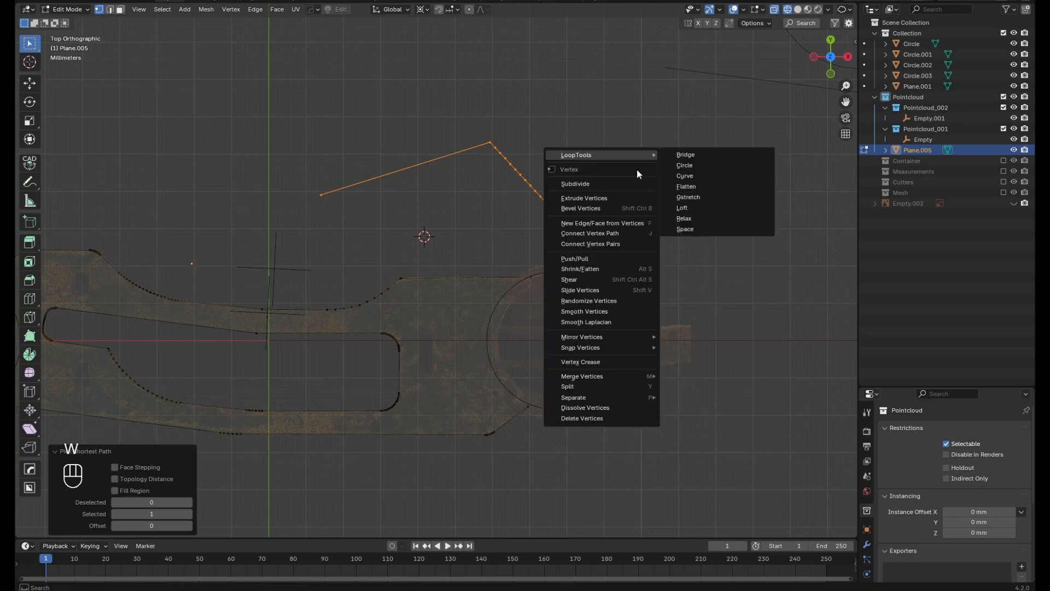
click(720, 228)
key(w)
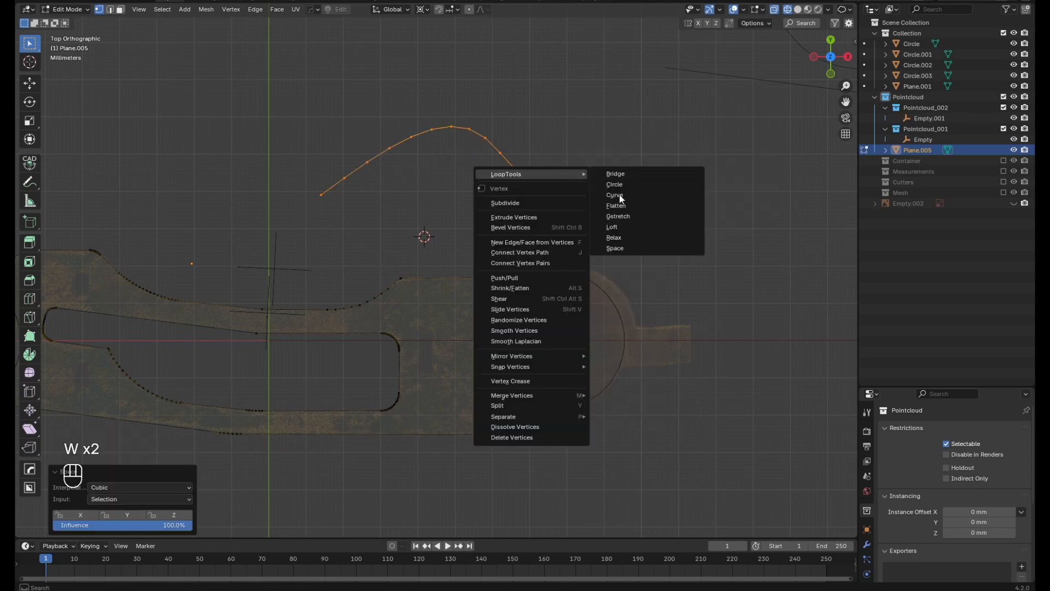
click(618, 237)
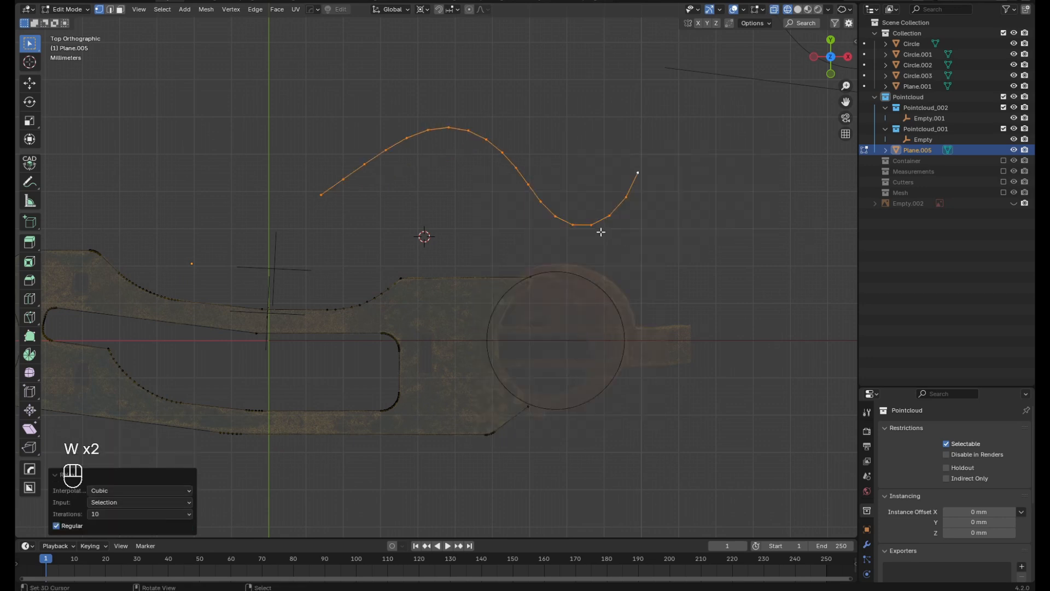
Reshape the right half of the test curve with a five-point Mira curve stretch, raising its inner points and lowering its left end
click(637, 173)
ctrl+click(500, 154)
key(alt+m)
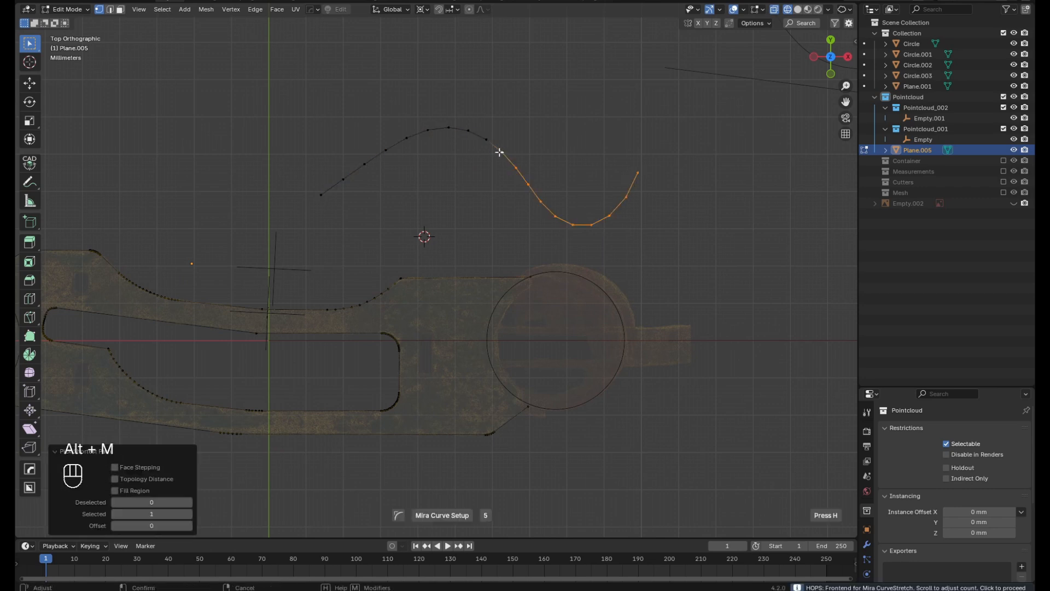
drag(580, 191, 591, 155)
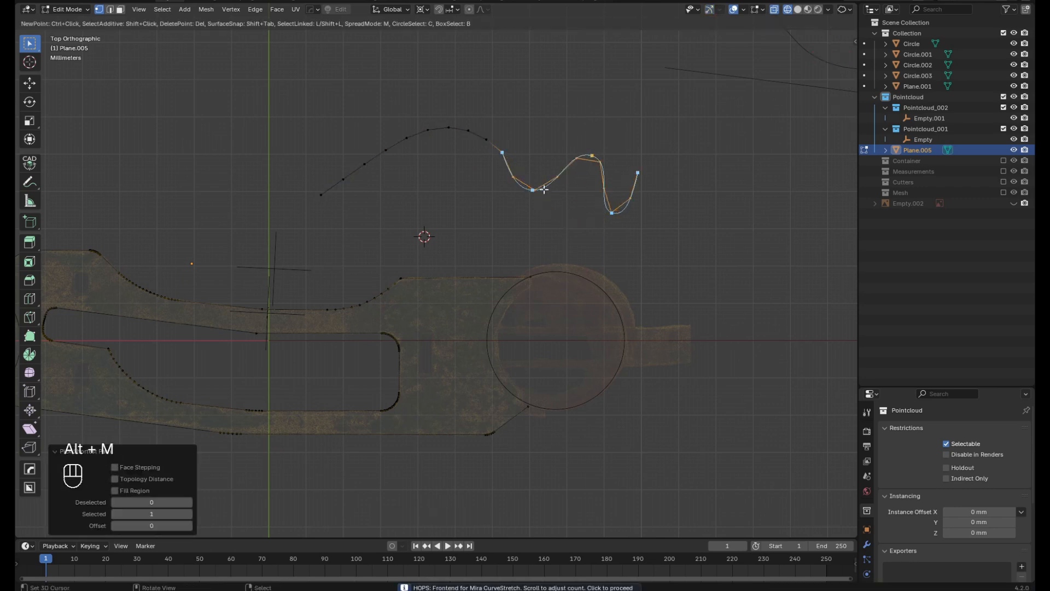
drag(533, 191, 538, 115)
drag(498, 194, 497, 193)
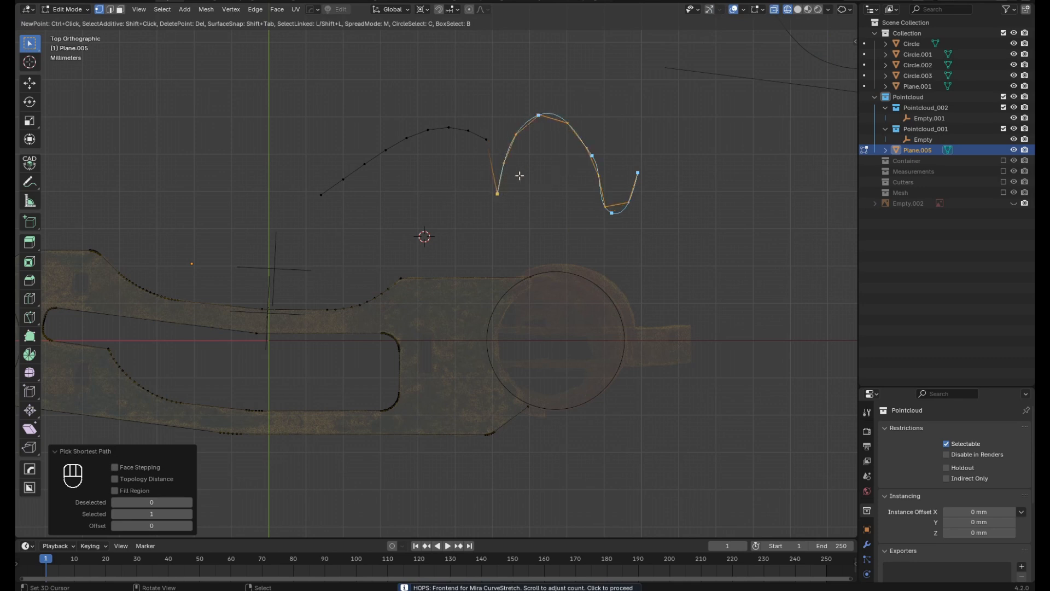
scroll(559, 152, up, 1)
shift+middle_drag(560, 151, 551, 197)
right_click(651, 215)
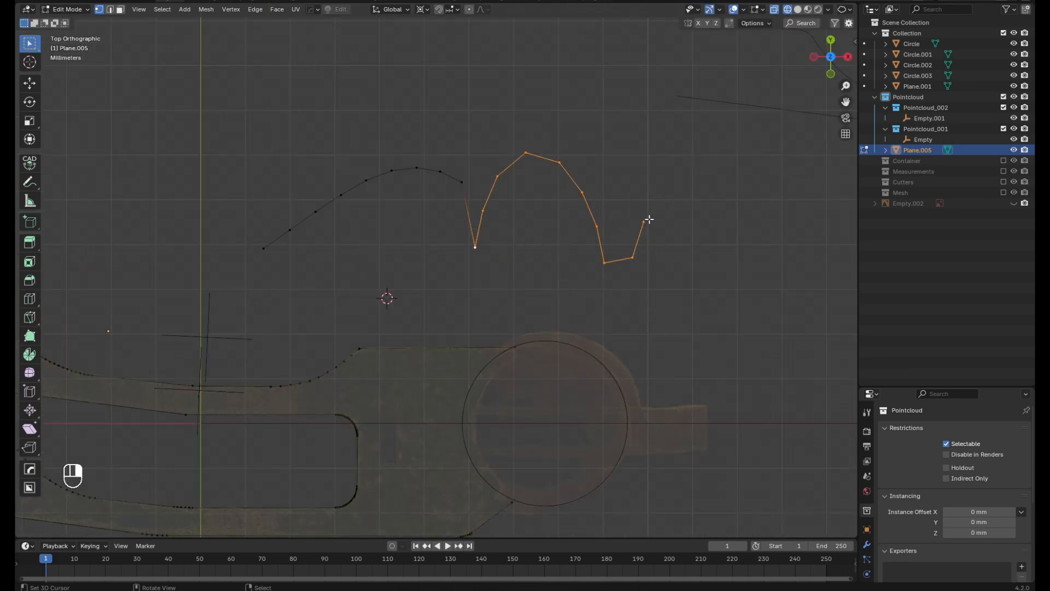
Extrude the test curve's right end vertex five times into an angular chain that turns back to the upper left
click(647, 221)
key(e)
click(685, 237)
key(e)
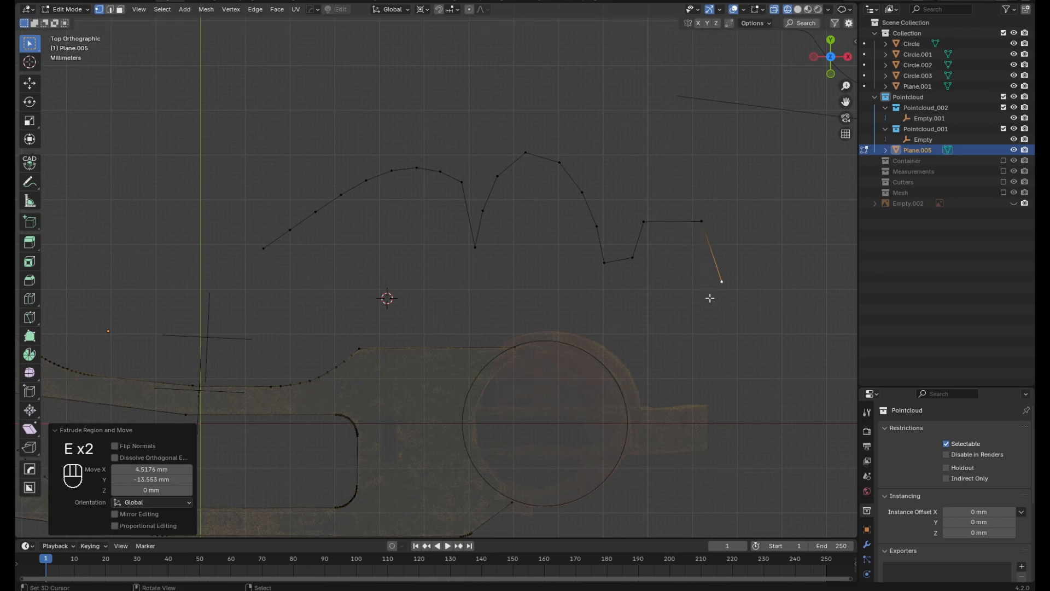
click(705, 298)
key(e)
click(769, 274)
key(e)
click(779, 206)
key(e)
click(672, 161)
Duplicate the chain's upper-right corner vertex about 15 mm in X and -13.6 mm in Y, and extrude it downward into a near-vertical line about 60 mm long
scroll(563, 188, down, 6)
scroll(640, 189, up, 6)
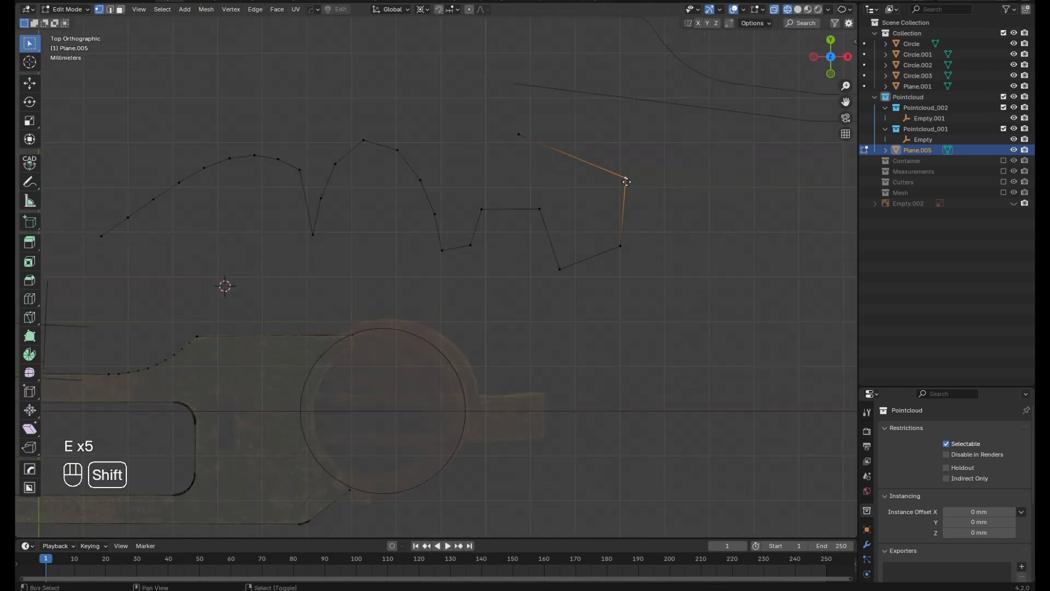
key(shift+d)
click(693, 238)
key(e)
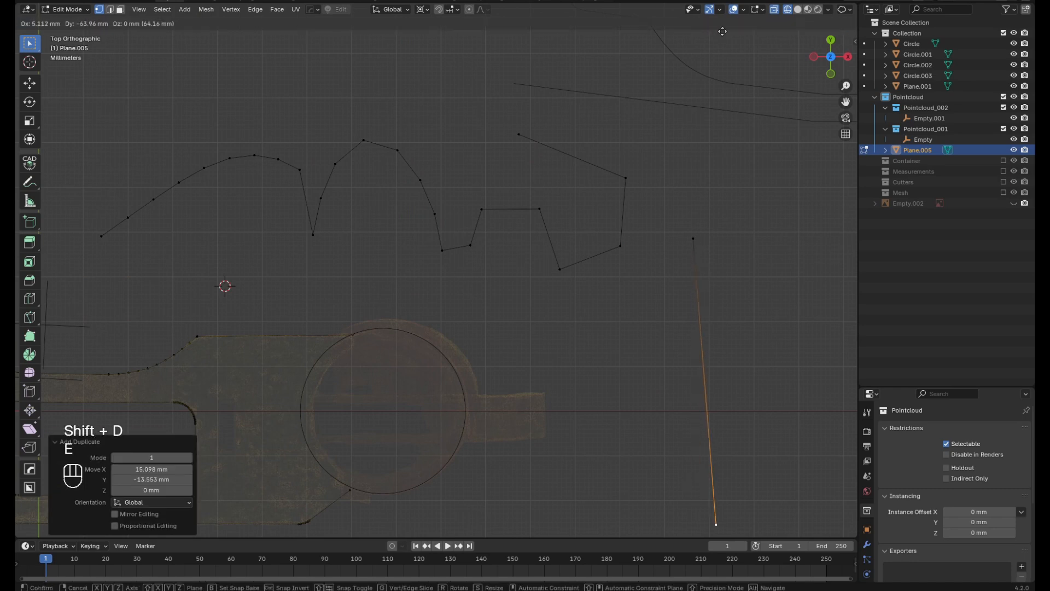
click(711, 513)
Select both end vertices of the near-vertical line and subdivide it repeatedly into many short edges
scroll(569, 63, down, 4)
scroll(642, 172, up, 3)
shift+right_click(626, 134)
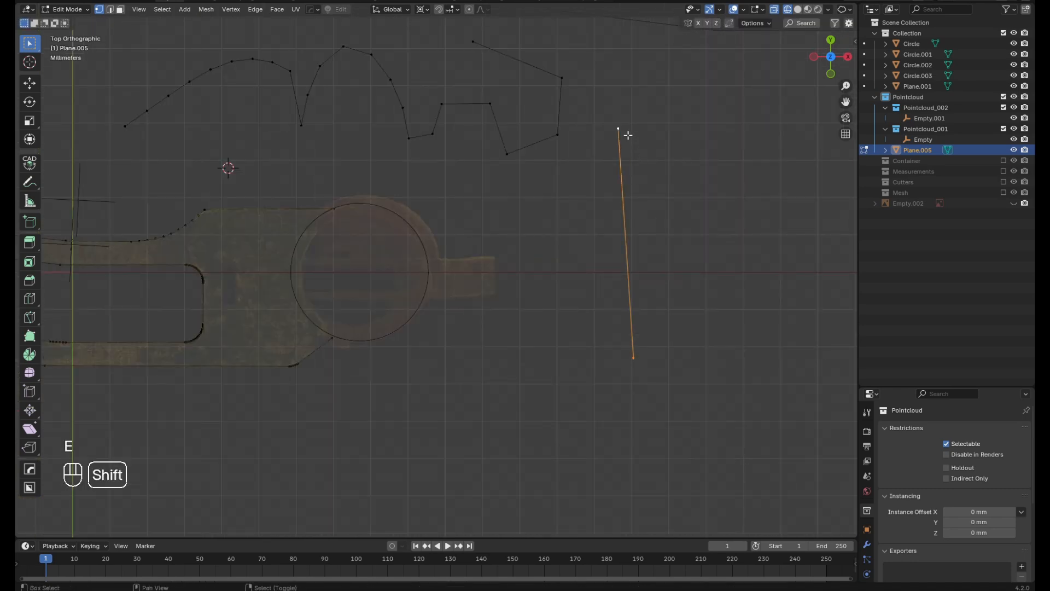
key(w)
click(640, 157)
key(shift+r)
key(shift+r)
key(shift+r)
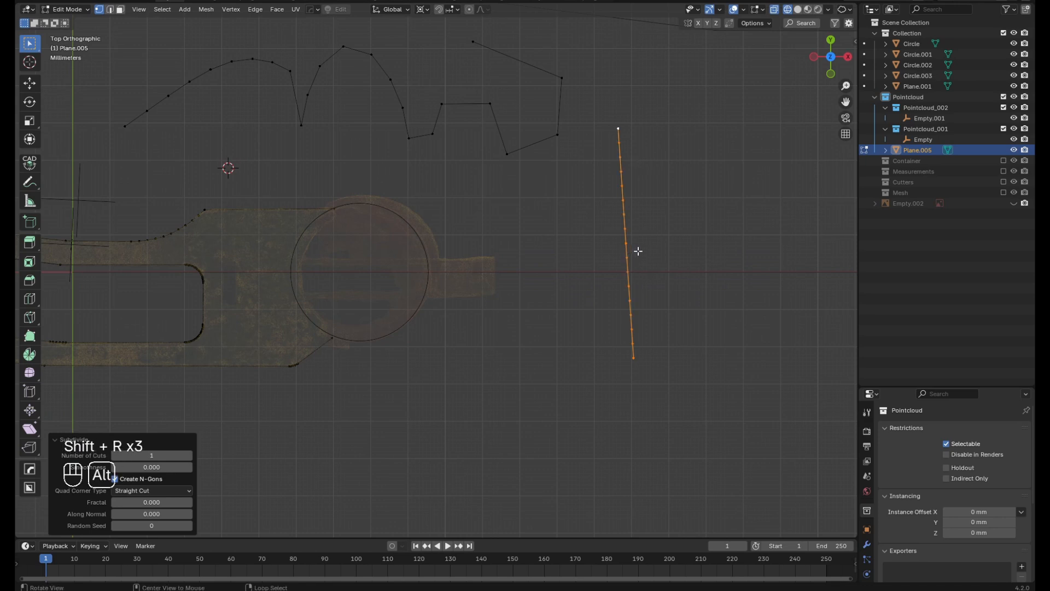
Bend the subdivided line into a smooth arc bulging to the right by moving the three inner points of a five-point Mira curve stretch
key(alt+m)
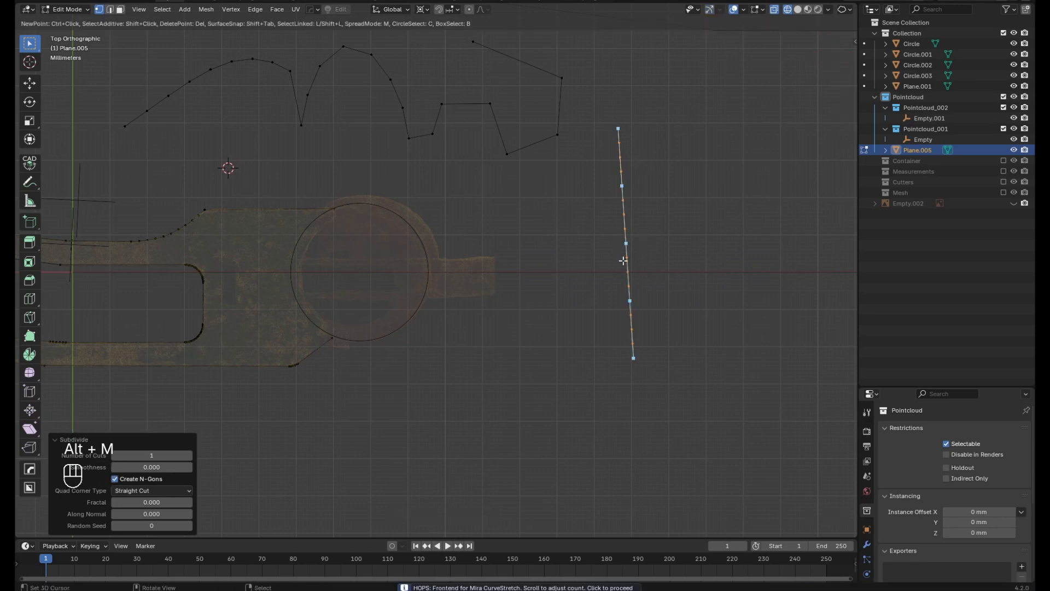
drag(658, 239, 701, 239)
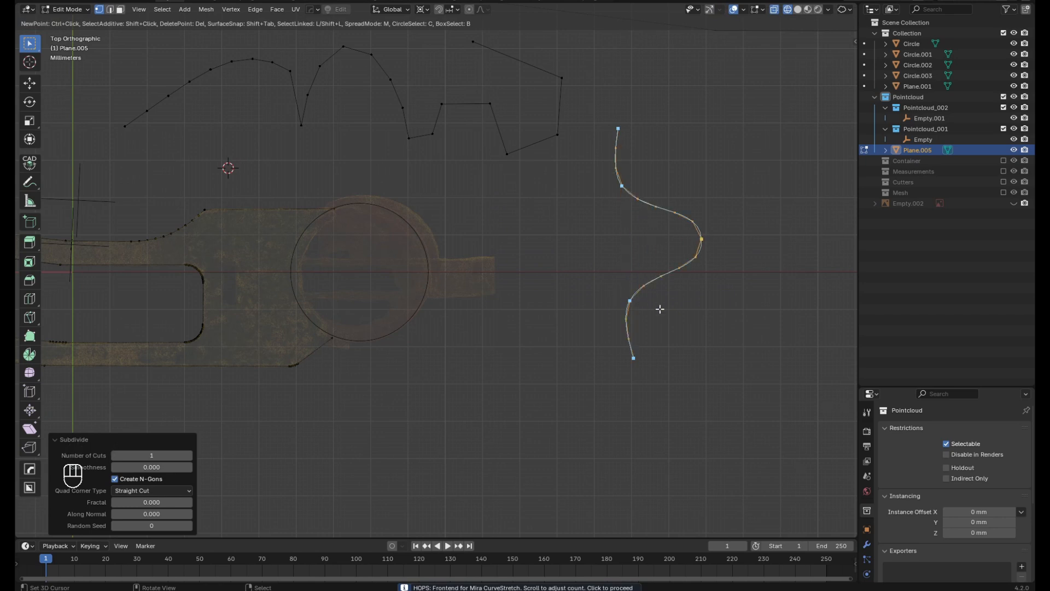
drag(628, 302, 694, 314)
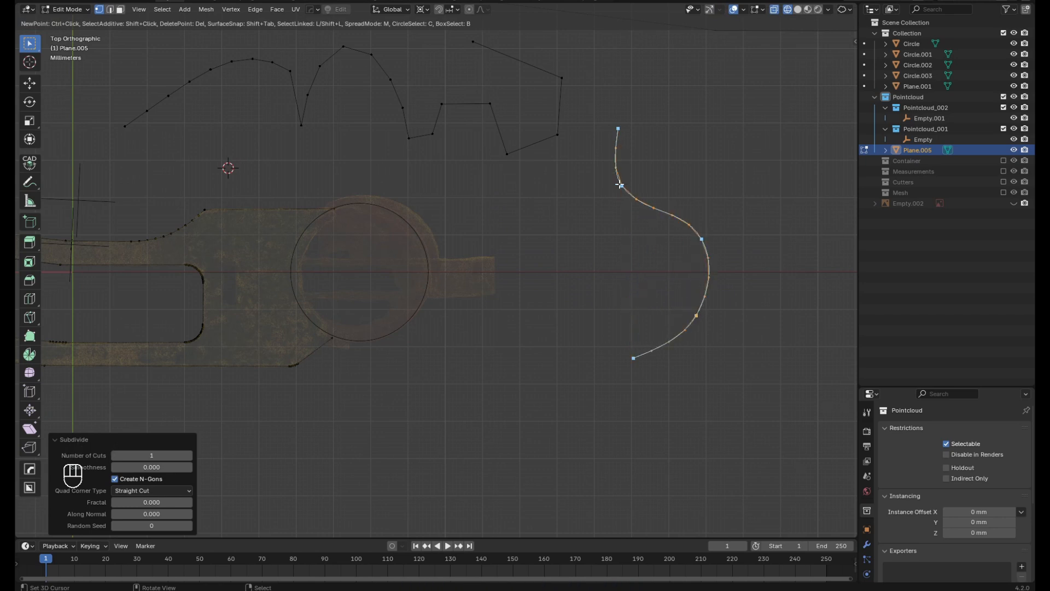
drag(621, 185, 666, 164)
ctrl+click(679, 163)
drag(702, 239, 715, 238)
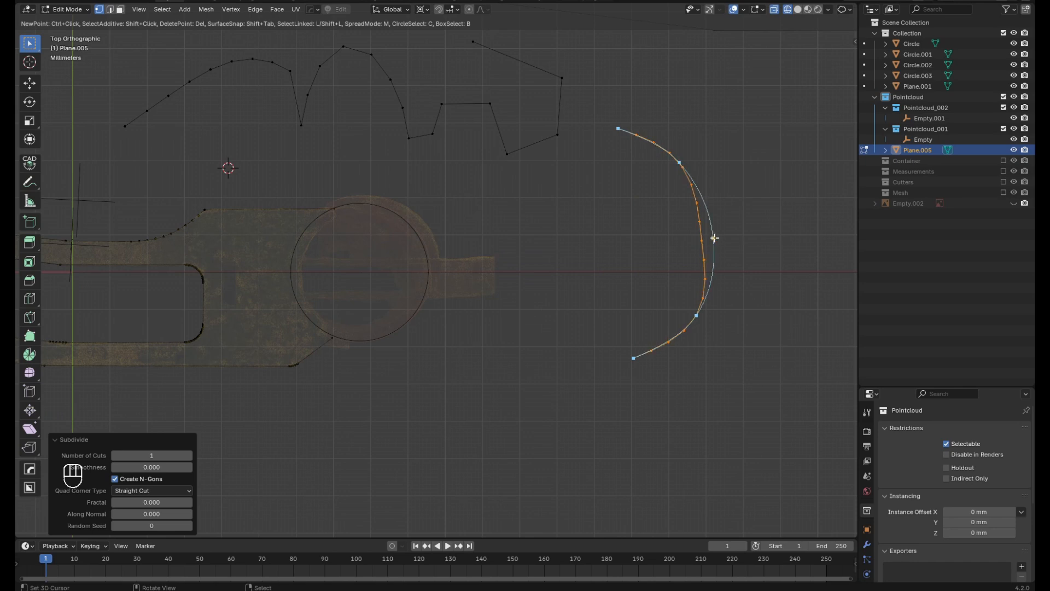
right_click(625, 355)
Select the arc's vertices from its lower end to its upper end and fill them with a half-moon face
right_click(631, 357)
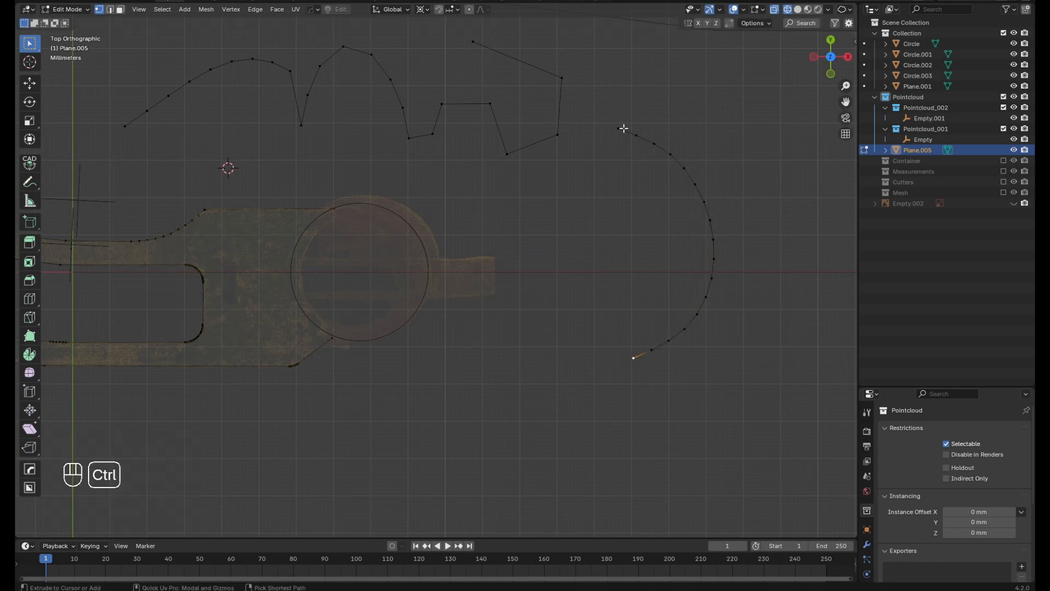
ctrl+right_click(624, 128)
key(f)
Extrude the half-moon face vertically into a solid block and inspect it in Object Mode with solid shading
middle_drag(645, 232, 670, 279)
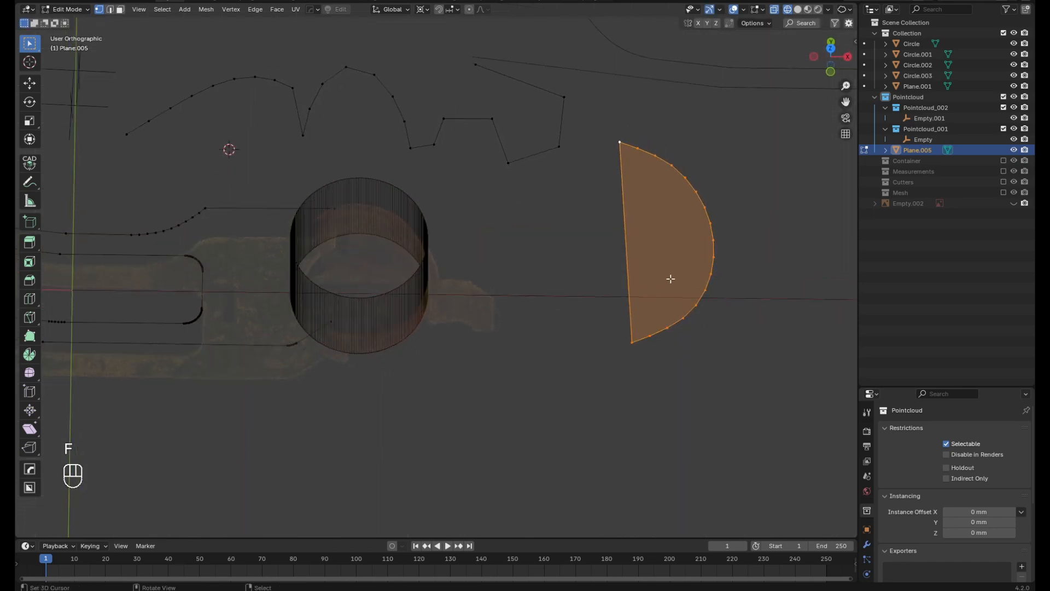
key(e)
click(665, 237)
middle_drag(666, 237, 663, 288)
key(Tab)
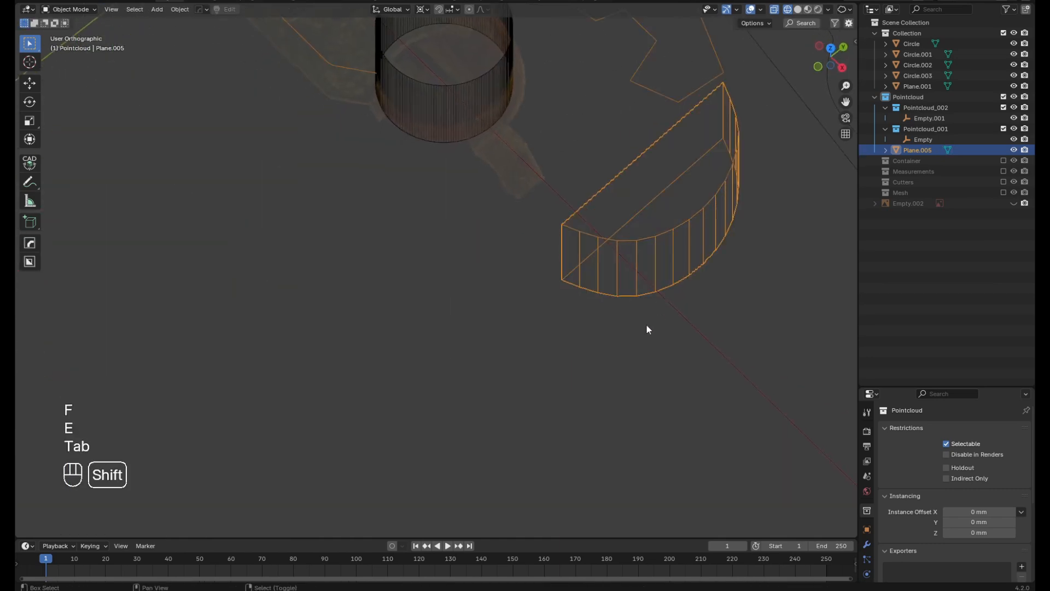
key(shift+z)
middle_drag(646, 324, 719, 217)
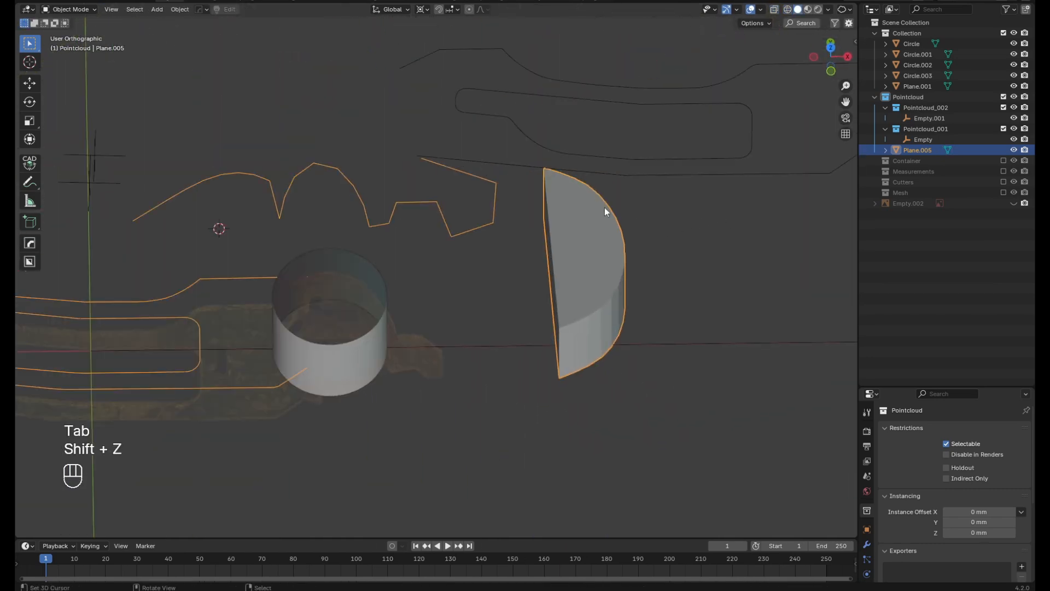